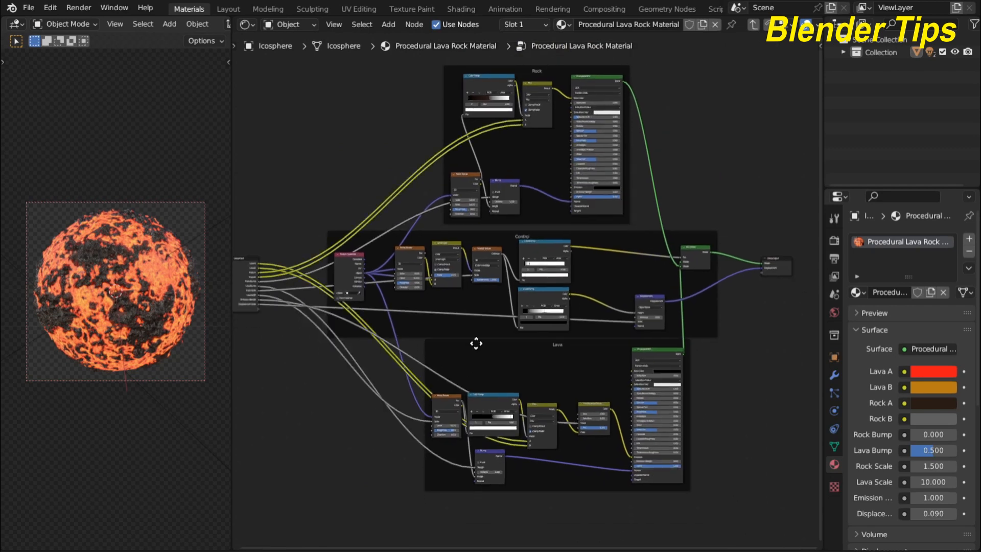
Step: Reposition the Lava, Rock and Control frames slightly within the node group
{"action": "left_click_drag", "start_coordinate": [473, 350], "coordinate": [474, 360]}
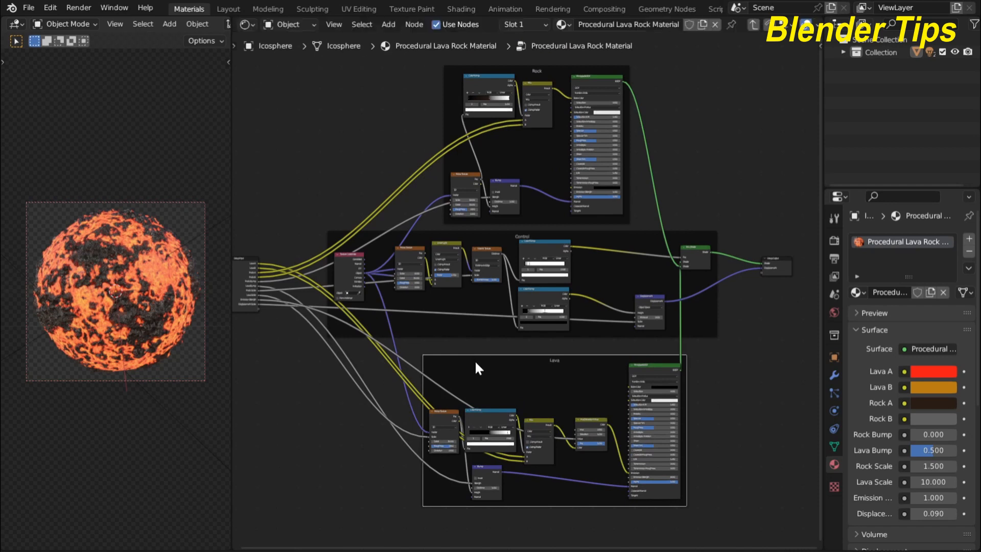
{"action": "scroll", "coordinate": [474, 360], "scroll_direction": "up", "scroll_amount": 2}
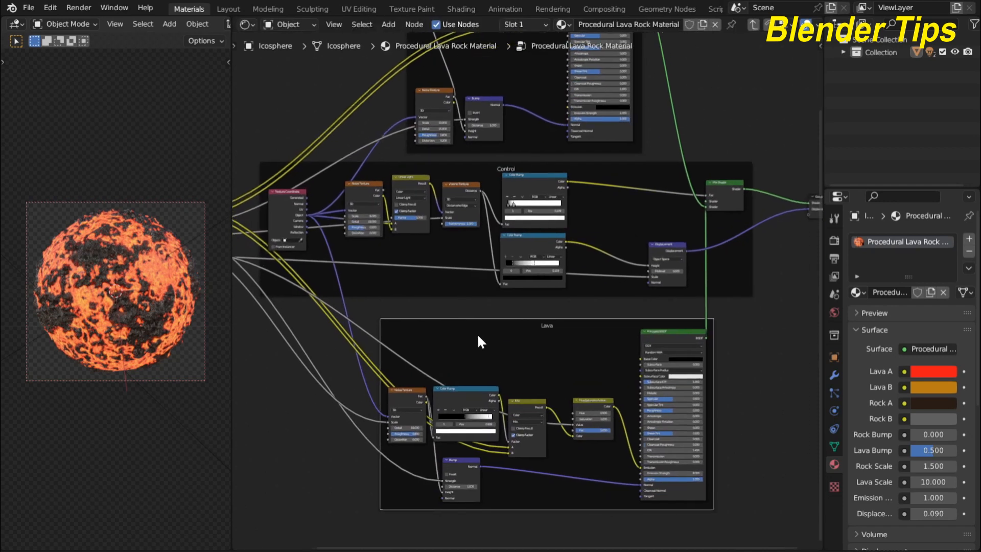
{"action": "scroll", "coordinate": [477, 333], "scroll_direction": "down", "scroll_amount": 2}
{"action": "middle_click_drag", "start_coordinate": [478, 331], "coordinate": [461, 428]}
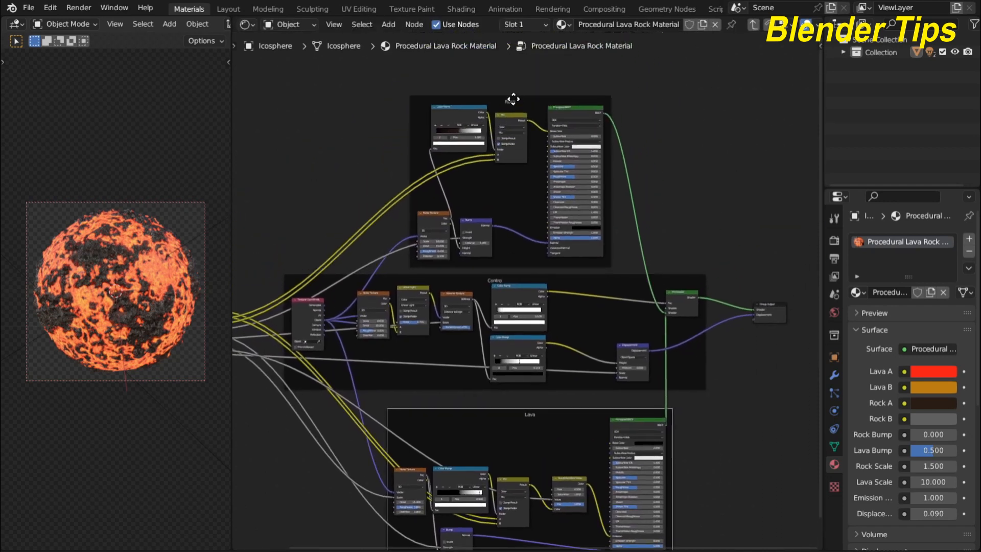
{"action": "left_click_drag", "start_coordinate": [512, 99], "coordinate": [518, 95]}
{"action": "scroll", "coordinate": [473, 283], "scroll_direction": "up", "scroll_amount": 3}
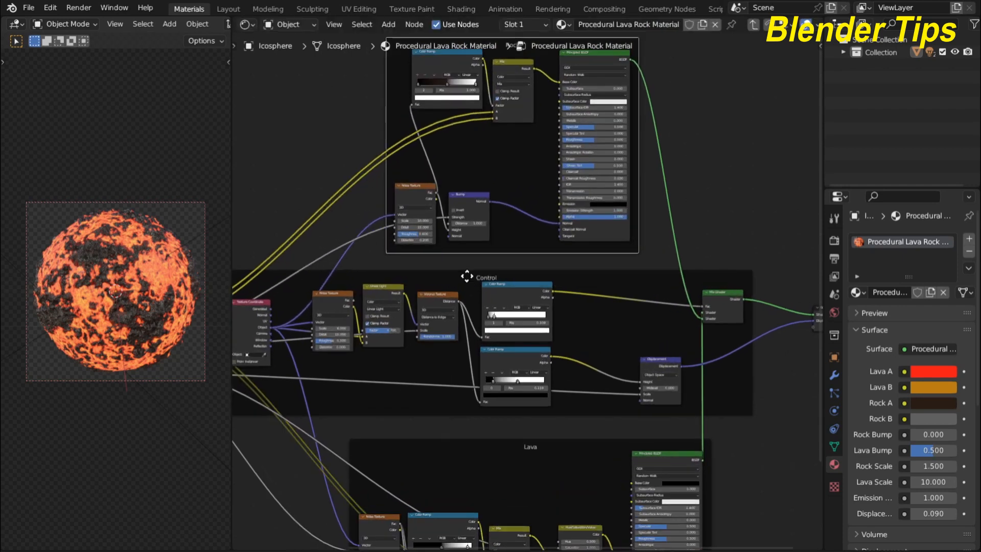
{"action": "left_click_drag", "start_coordinate": [466, 277], "coordinate": [480, 277]}
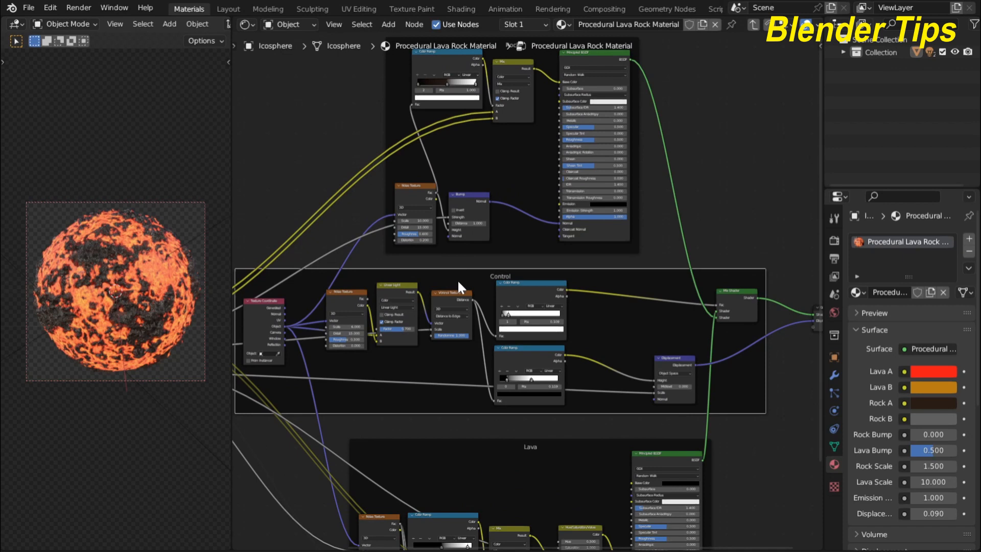
{"action": "key", "text": "Home"}
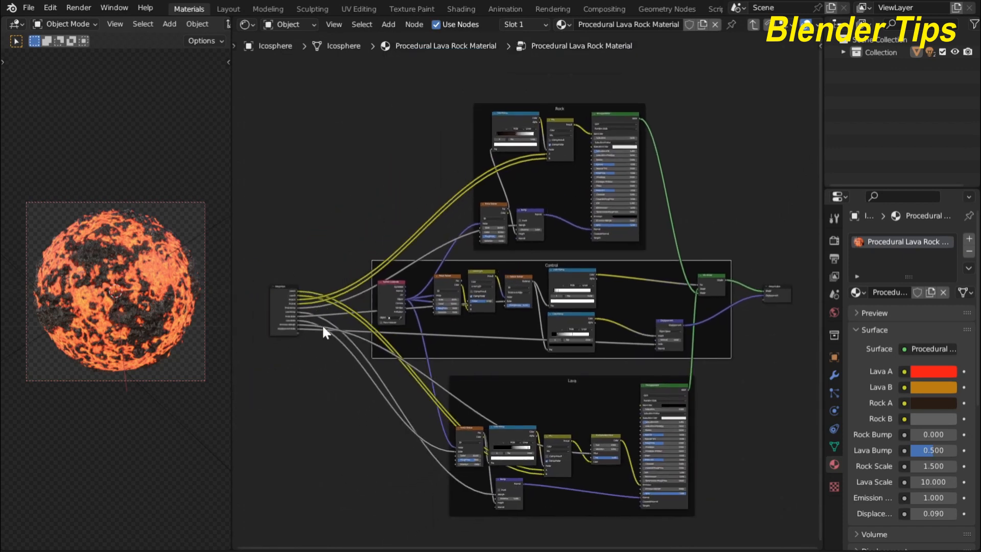
Step: Leave the node group and examine the inputs of the Procedural Lava Rock Material group node
{"action": "left_click", "coordinate": [279, 305]}
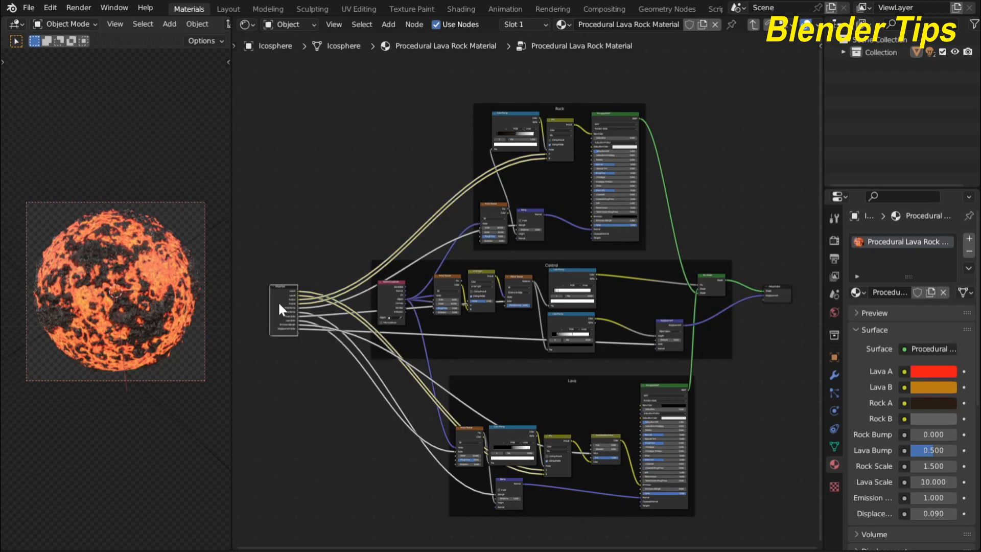
{"action": "key", "text": "Tab"}
{"action": "key", "text": "KP_Decimal"}
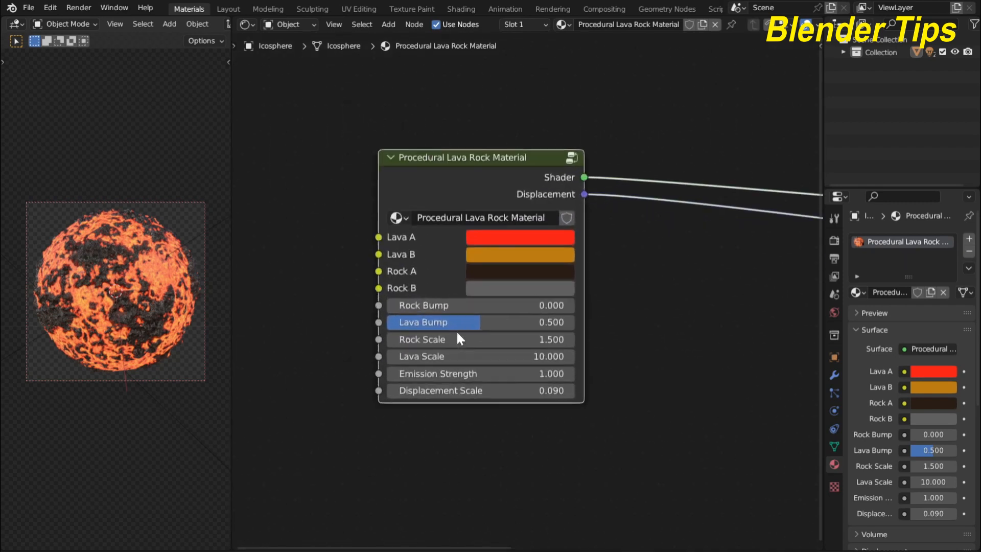
{"action": "middle_click_drag", "start_coordinate": [618, 263], "coordinate": [638, 279]}
{"action": "scroll", "coordinate": [638, 278], "scroll_direction": "up", "scroll_amount": 2}
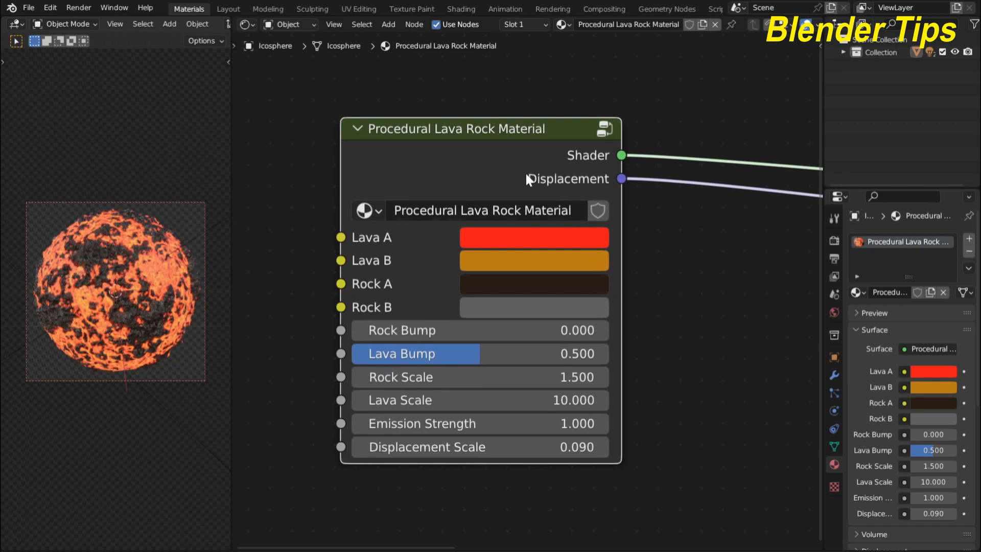
{"action": "scroll", "coordinate": [505, 165], "scroll_direction": "up", "scroll_amount": 1}
{"action": "middle_click_drag", "start_coordinate": [505, 165], "coordinate": [519, 160]}
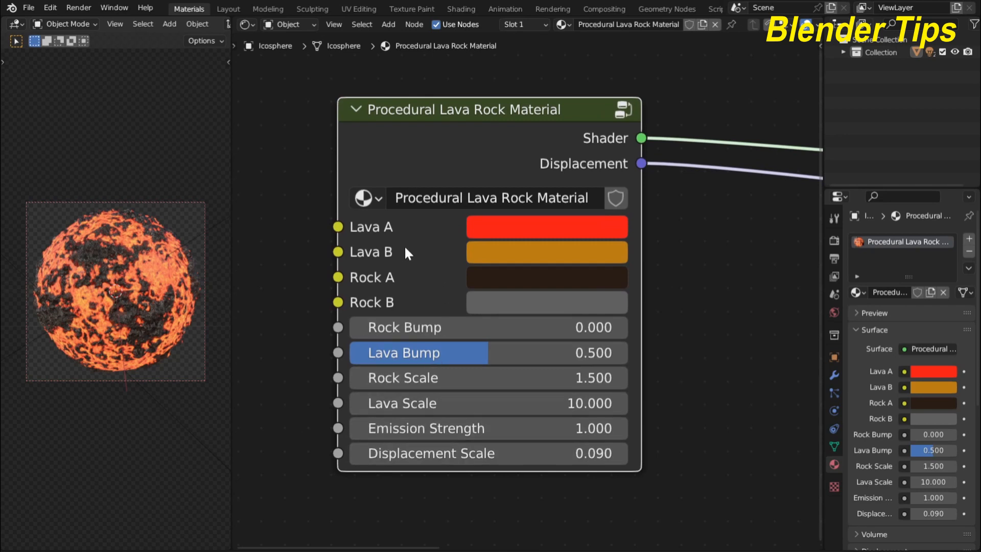
{"action": "scroll", "coordinate": [399, 247], "scroll_direction": "up", "scroll_amount": 3}
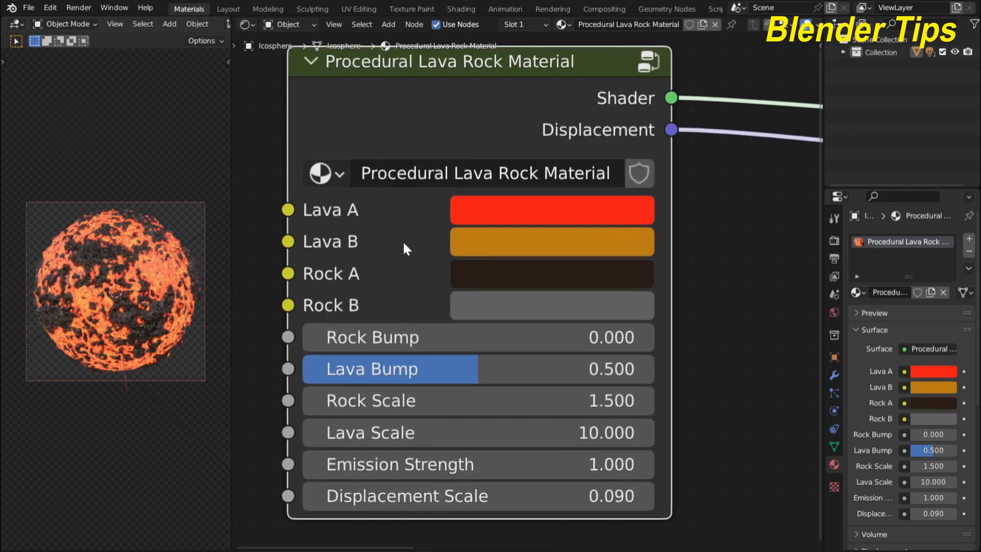
{"action": "scroll", "coordinate": [404, 243], "scroll_direction": "down", "scroll_amount": 1}
{"action": "middle_click_drag", "start_coordinate": [403, 243], "coordinate": [408, 269]}
{"action": "scroll", "coordinate": [406, 266], "scroll_direction": "up", "scroll_amount": 1}
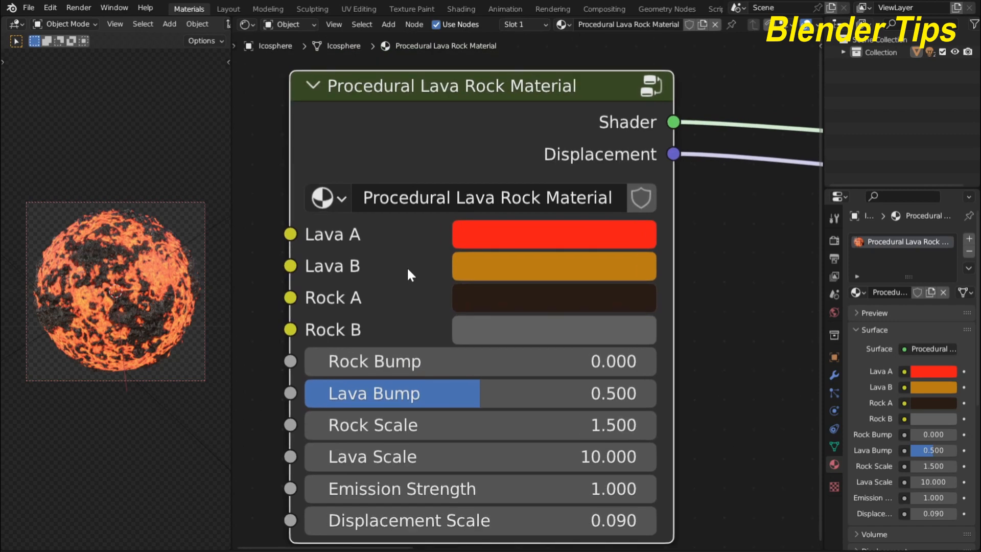
Step: Try a bright green for the group node's Lava A color and undo the change
{"action": "scroll", "coordinate": [406, 266], "scroll_direction": "down", "scroll_amount": 1}
{"action": "left_click", "coordinate": [510, 239]}
{"action": "mouse_move", "coordinate": [531, 283]}
{"action": "left_mouse_down"}
{"action": "mouse_move", "coordinate": [501, 269]}
{"action": "mouse_move", "coordinate": [491, 242]}
{"action": "left_mouse_up"}
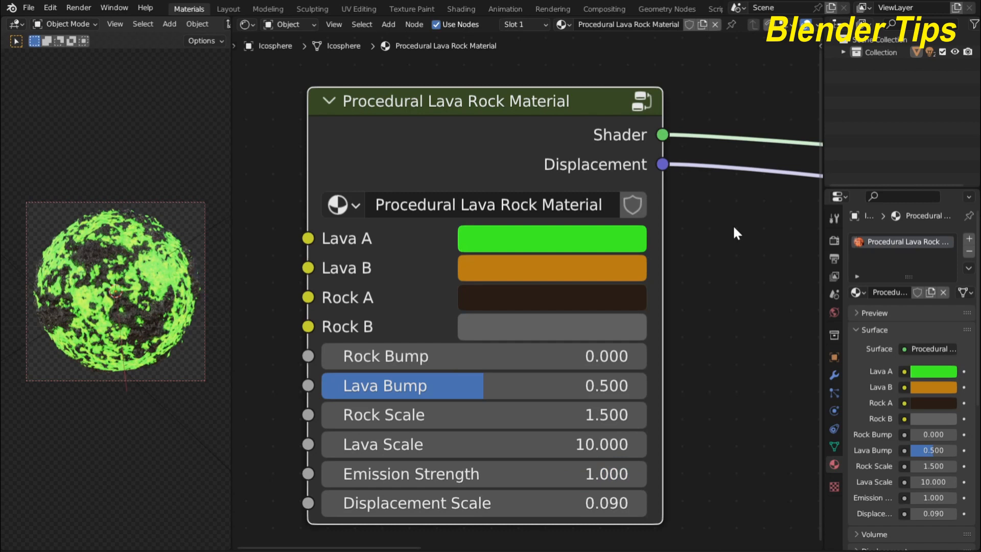
{"action": "key", "text": "ctrl+z"}
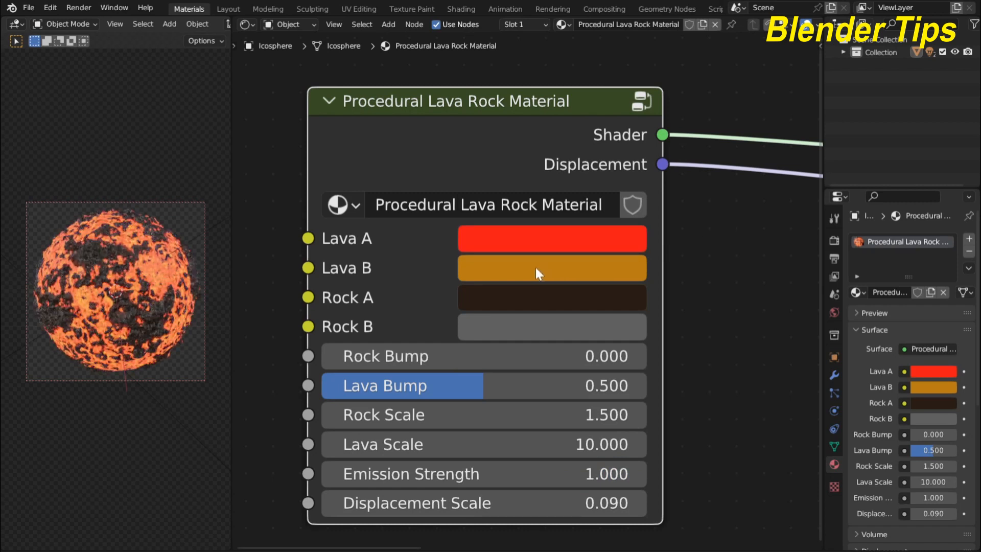
Step: Try a bright blue-violet for the group node's Rock A color and undo the changes
{"action": "left_click", "coordinate": [549, 298]}
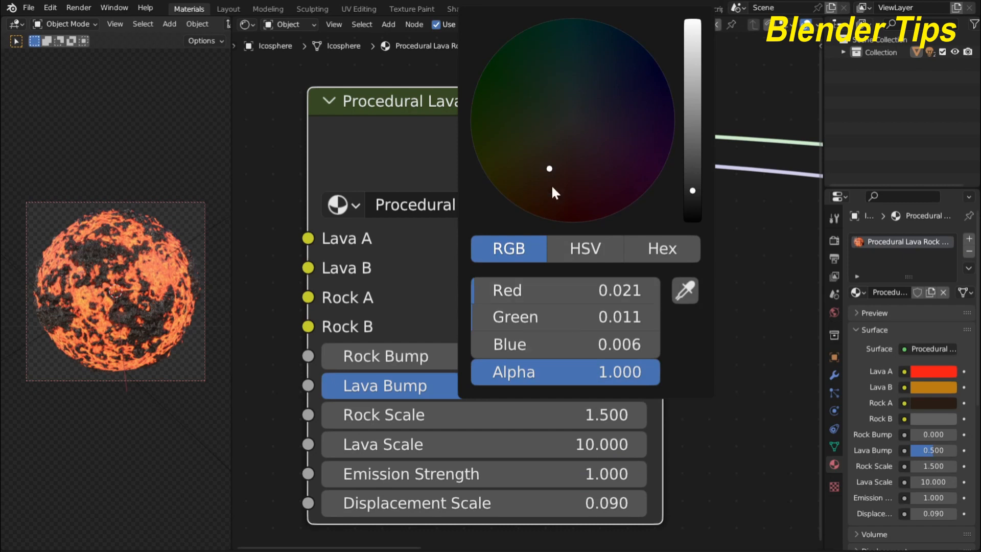
{"action": "mouse_move", "coordinate": [551, 185]}
{"action": "left_mouse_down"}
{"action": "mouse_move", "coordinate": [539, 216]}
{"action": "mouse_move", "coordinate": [523, 153]}
{"action": "mouse_move", "coordinate": [649, 94]}
{"action": "left_mouse_up"}
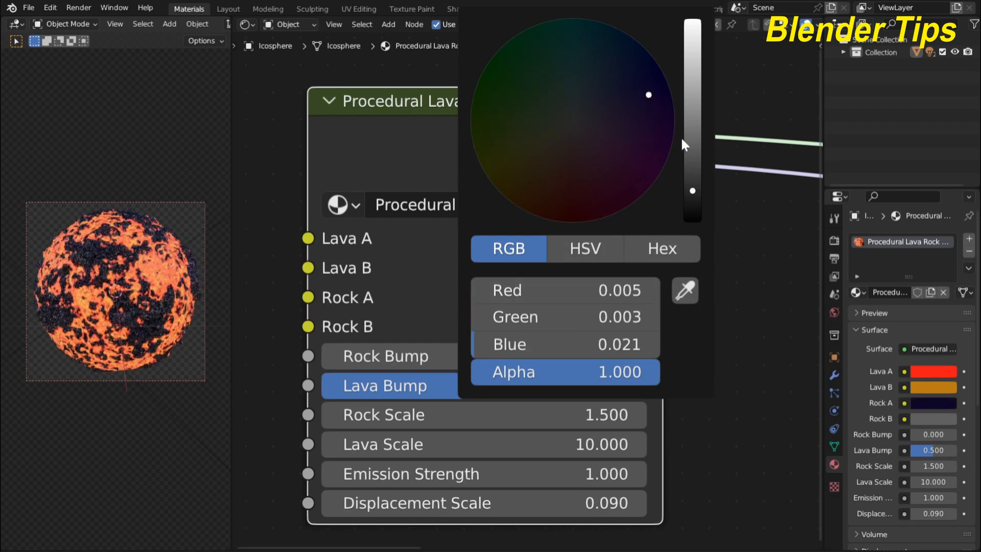
{"action": "left_click_drag", "start_coordinate": [691, 136], "coordinate": [693, 62]}
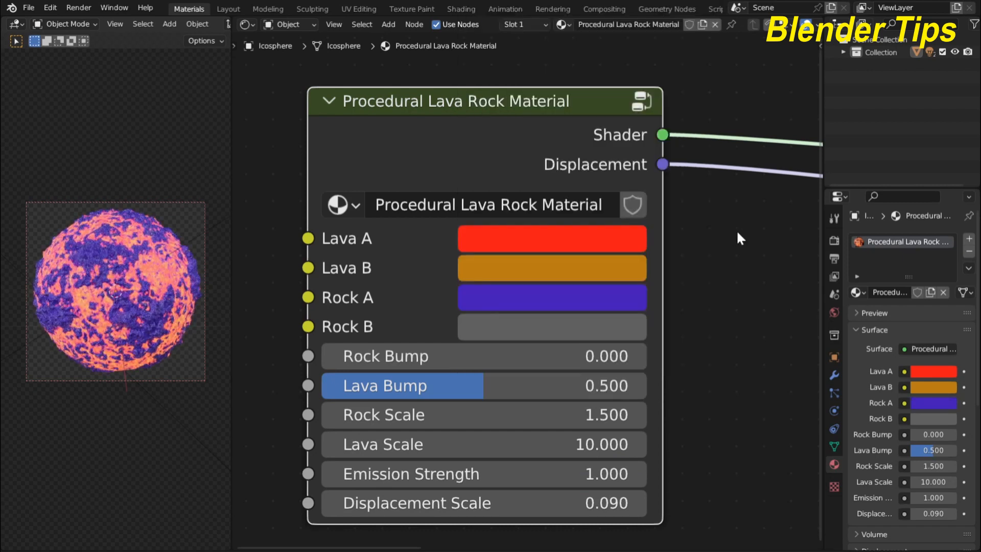
{"action": "key", "text": "ctrl+z"}
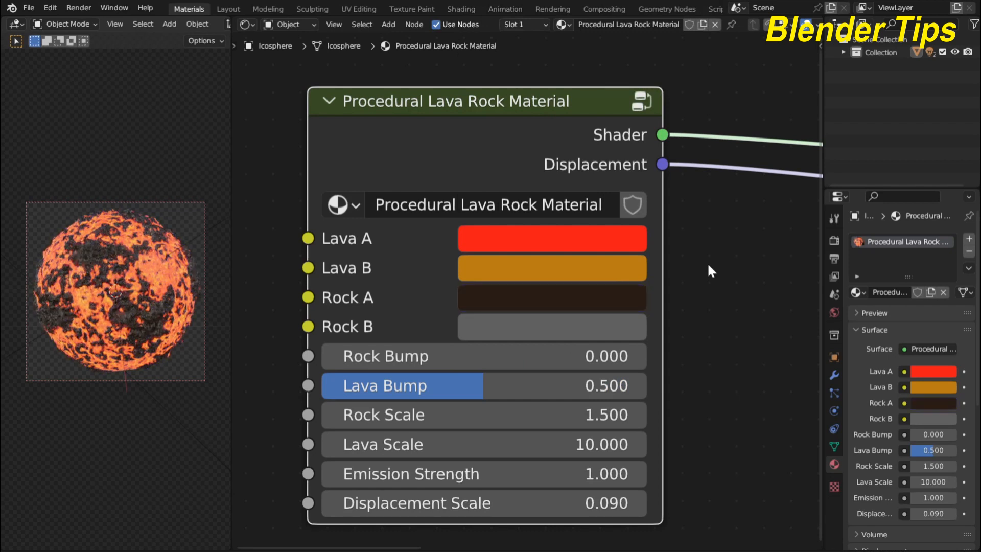
Step: Try Emission Strength values of 2.000 and 0.000 on the group node and undo the changes
{"action": "scroll", "coordinate": [707, 262], "scroll_direction": "up", "scroll_amount": 1}
{"action": "middle_click_drag", "start_coordinate": [705, 363], "coordinate": [720, 325]}
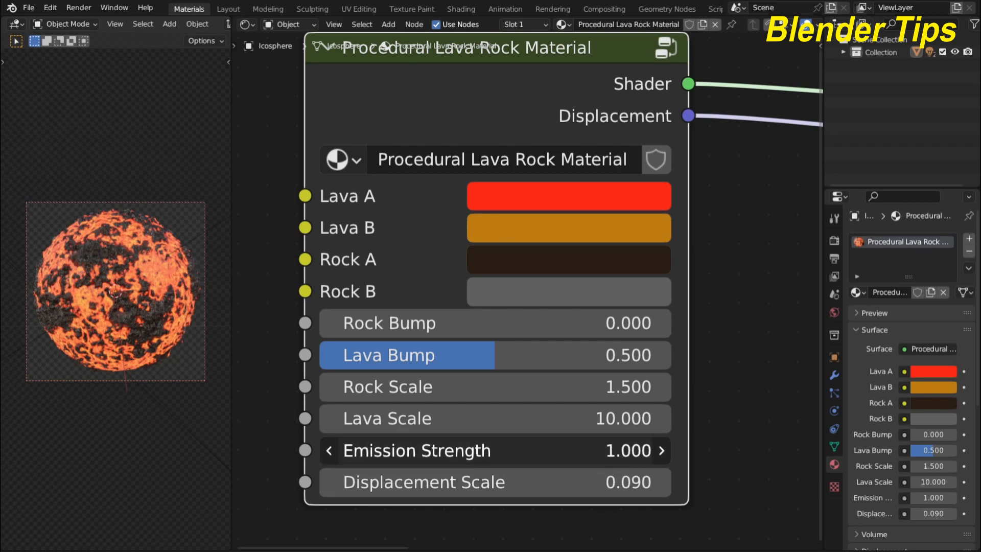
{"action": "left_click_drag", "start_coordinate": [494, 451], "coordinate": [531, 450]}
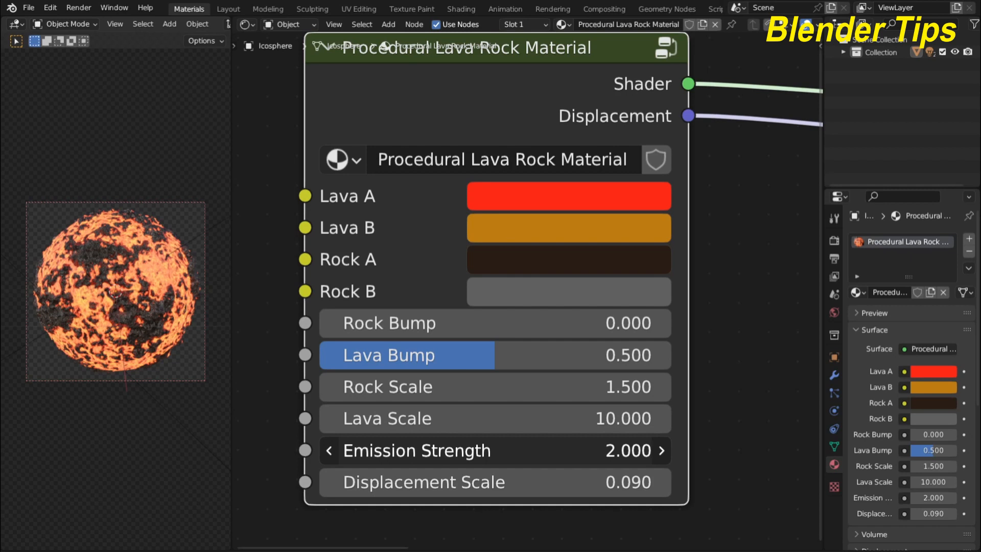
{"action": "left_click_drag", "start_coordinate": [532, 450], "coordinate": [455, 450]}
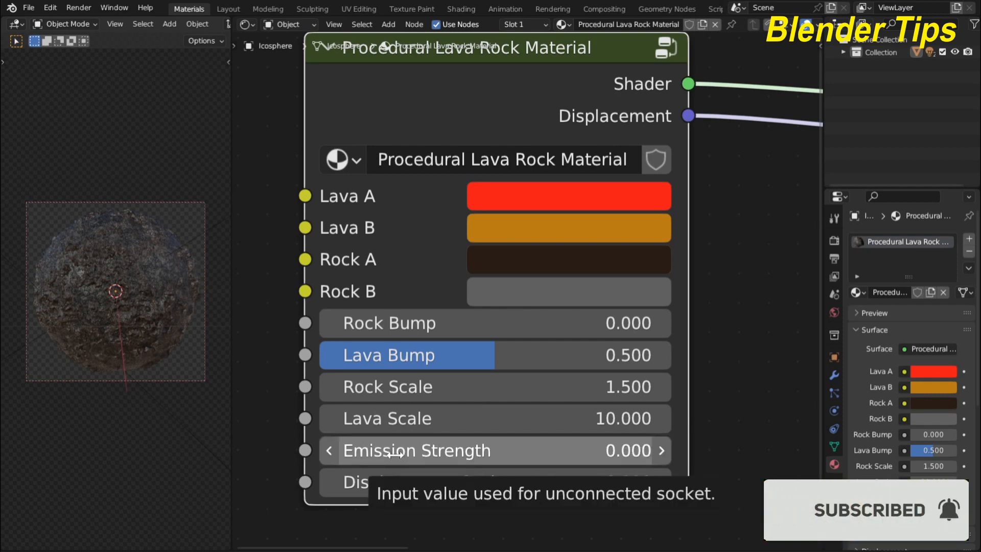
{"action": "key", "text": "ctrl+z"}
{"action": "scroll", "coordinate": [455, 291], "scroll_direction": "down", "scroll_amount": 4}
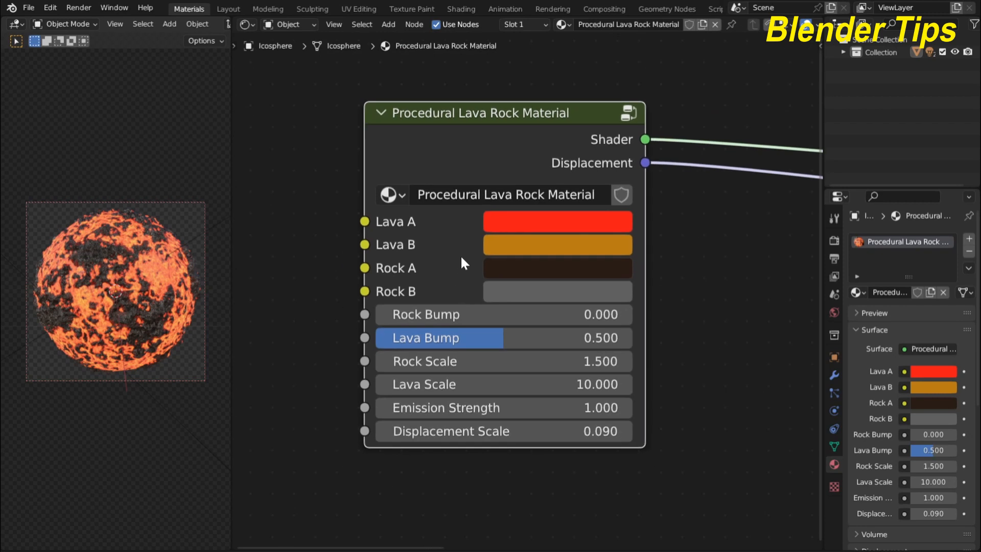
{"action": "scroll", "coordinate": [461, 264], "scroll_direction": "down", "scroll_amount": 1}
{"action": "scroll", "coordinate": [444, 184], "scroll_direction": "down", "scroll_amount": 1}
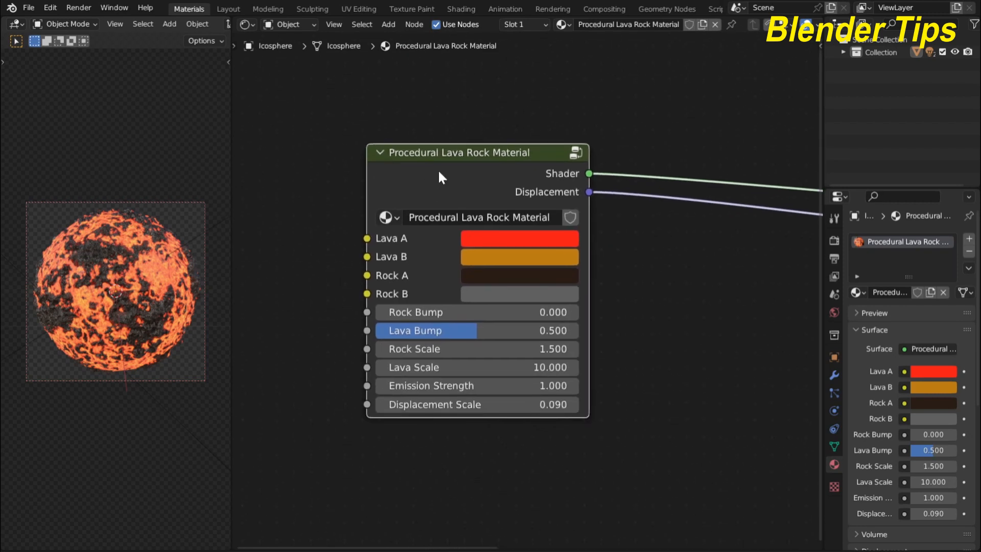
{"action": "scroll", "coordinate": [439, 171], "scroll_direction": "up", "scroll_amount": 2}
{"action": "middle_click_drag", "start_coordinate": [438, 171], "coordinate": [450, 192]}
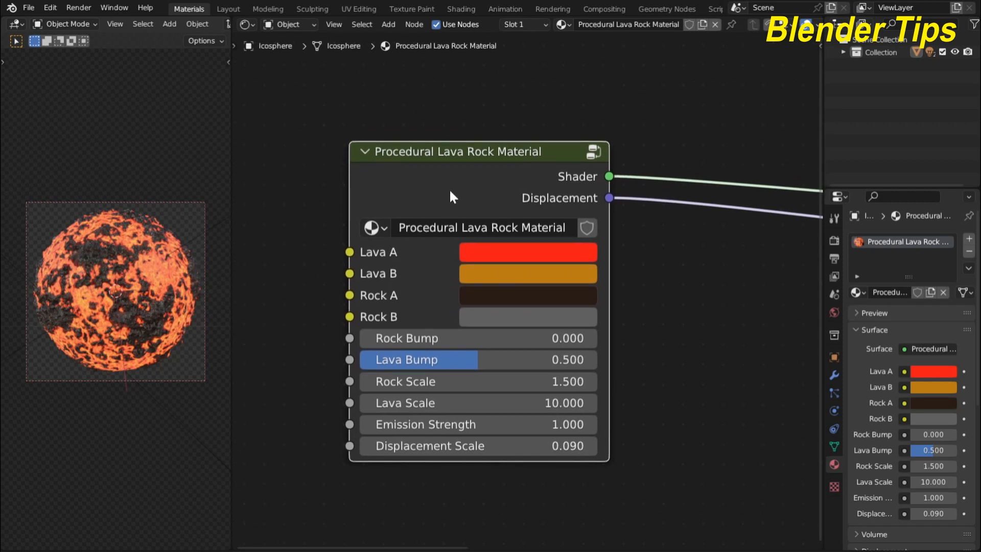
{"action": "scroll", "coordinate": [450, 196], "scroll_direction": "up", "scroll_amount": 1}
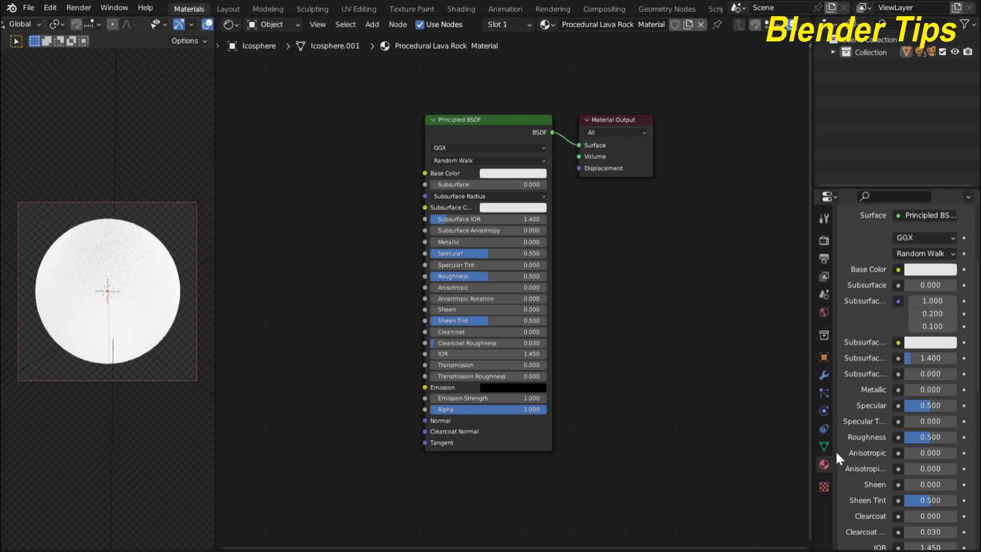
Step: Set the new material's surface displacement method to Displacement and Bump
{"action": "scroll", "coordinate": [887, 333], "scroll_direction": "down", "scroll_amount": 10}
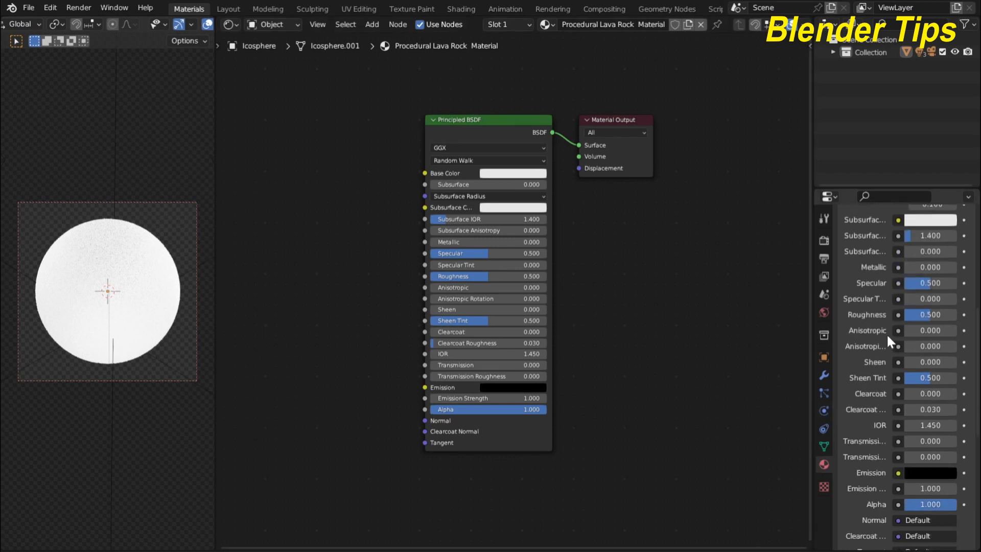
{"action": "scroll", "coordinate": [887, 333], "scroll_direction": "down", "scroll_amount": 8}
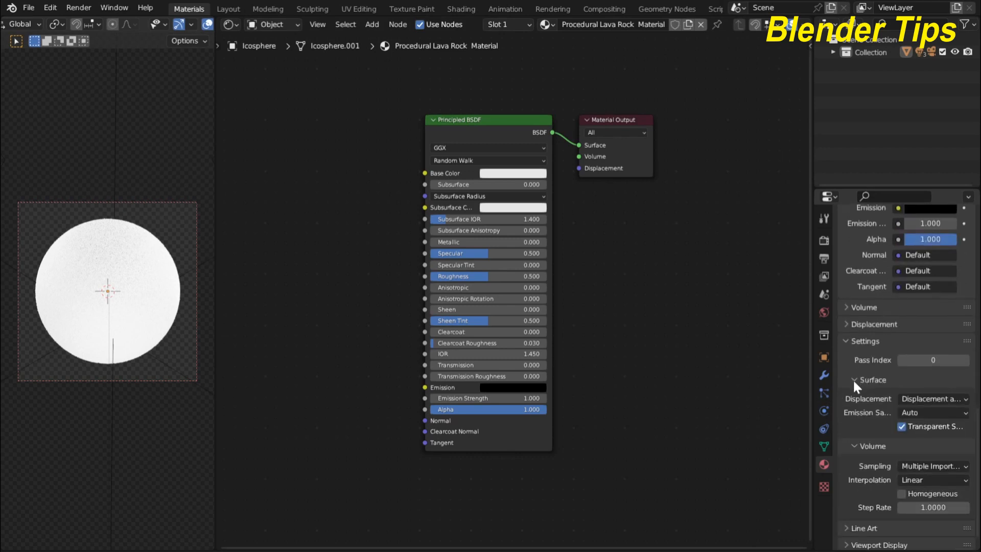
{"action": "left_click", "coordinate": [925, 399]}
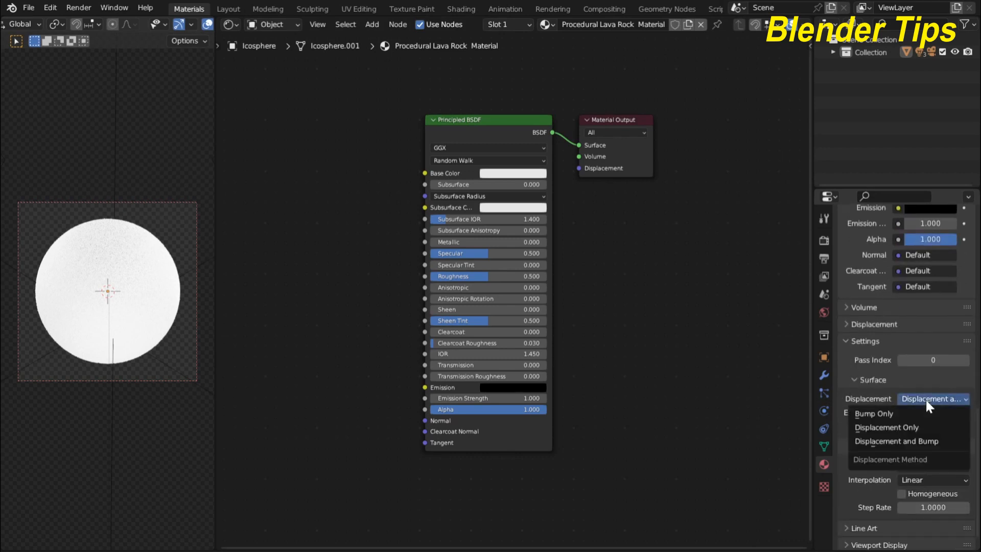
{"action": "left_click", "coordinate": [925, 441]}
Step: Add a Noise Texture node in the empty space before the Principled BSDF node
{"action": "scroll", "coordinate": [636, 308], "scroll_direction": "up", "scroll_amount": 3}
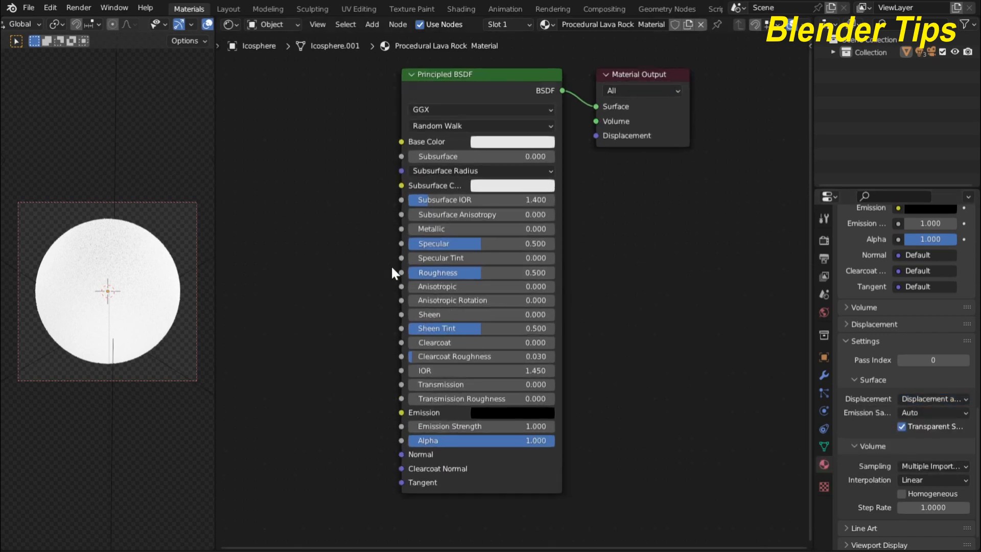
{"action": "scroll", "coordinate": [369, 270], "scroll_direction": "down", "scroll_amount": 5}
{"action": "middle_click_drag", "start_coordinate": [347, 277], "coordinate": [375, 264]}
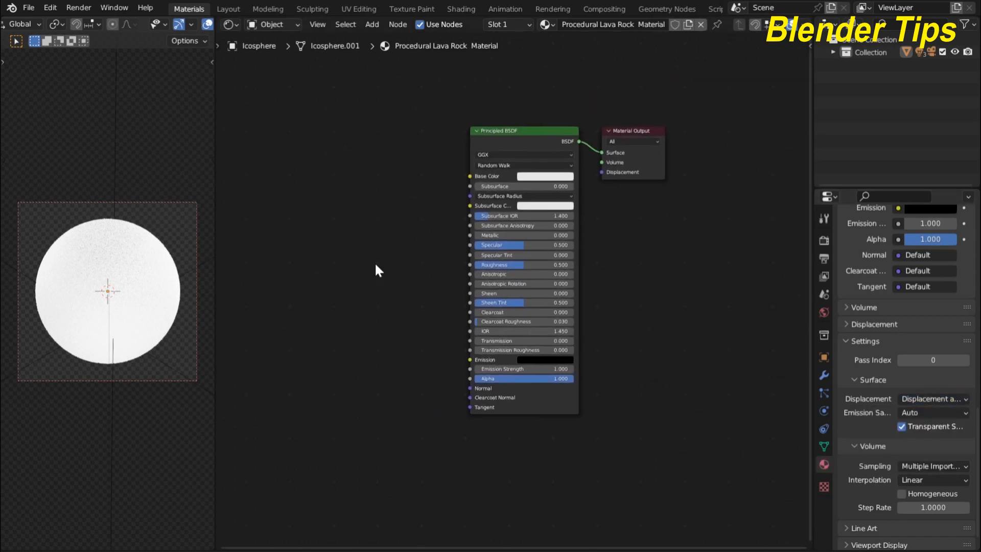
{"action": "scroll", "coordinate": [375, 261], "scroll_direction": "down", "scroll_amount": 2}
{"action": "middle_click_drag", "start_coordinate": [376, 263], "coordinate": [418, 260]}
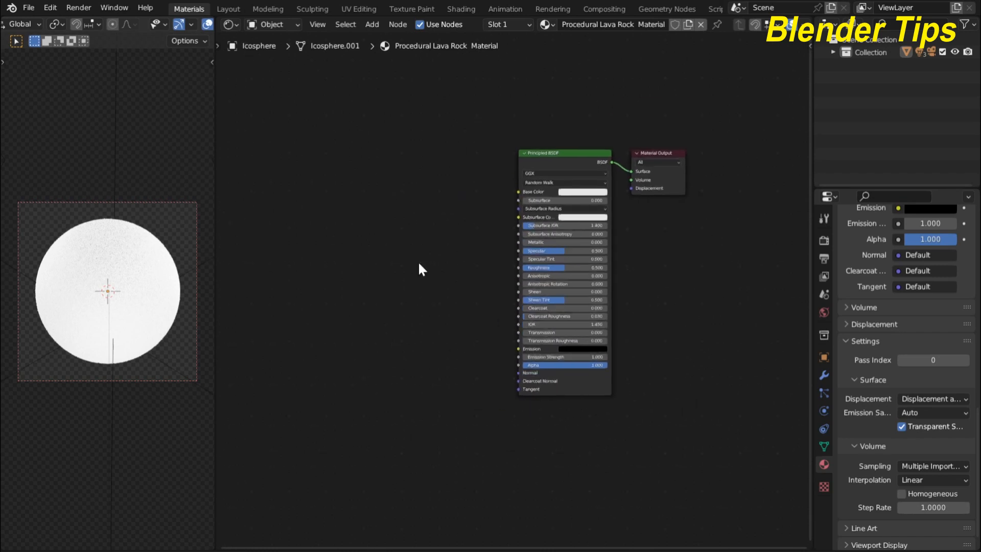
{"action": "middle_click_drag", "start_coordinate": [296, 295], "coordinate": [323, 290]}
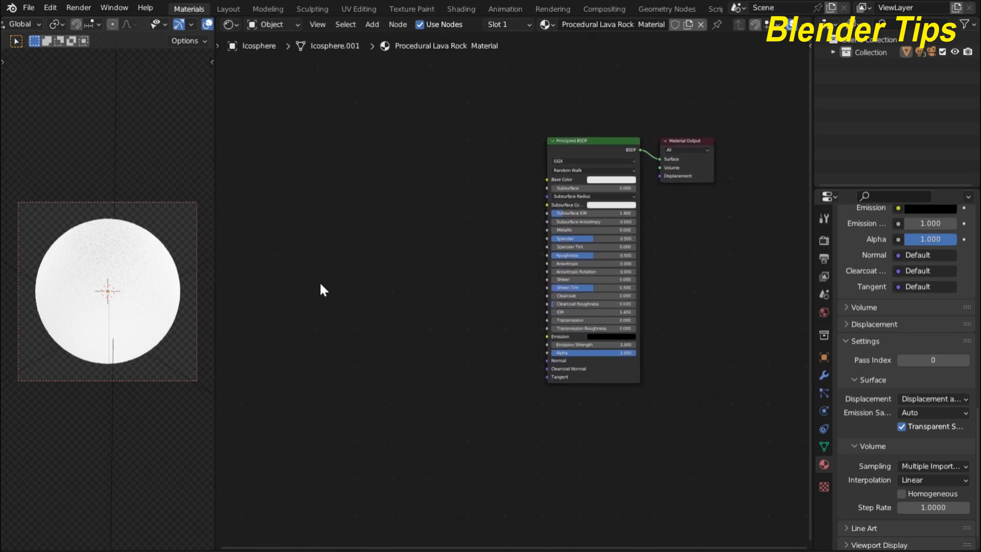
{"action": "key", "text": "shift+a"}
{"action": "left_click", "coordinate": [320, 285]}
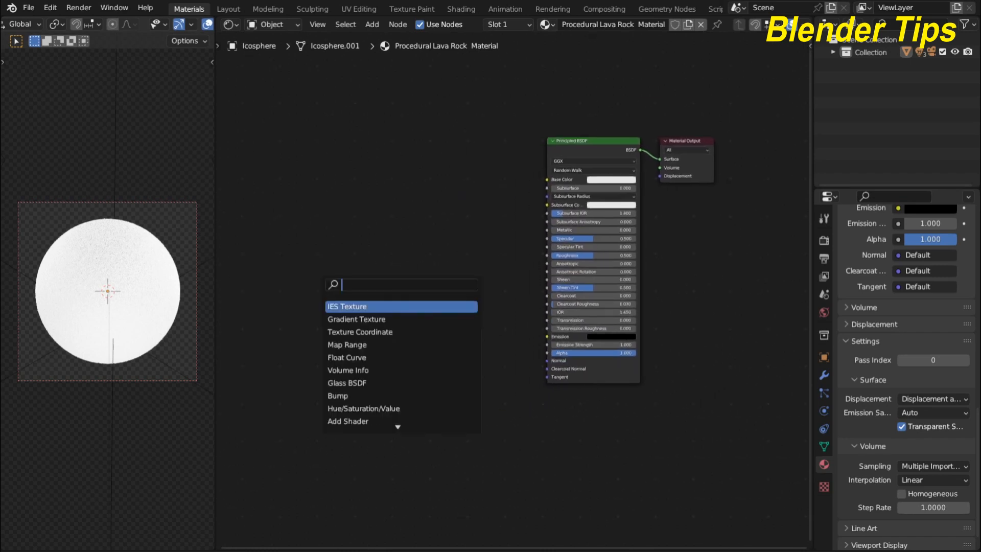
{"action": "type", "text": "no"}
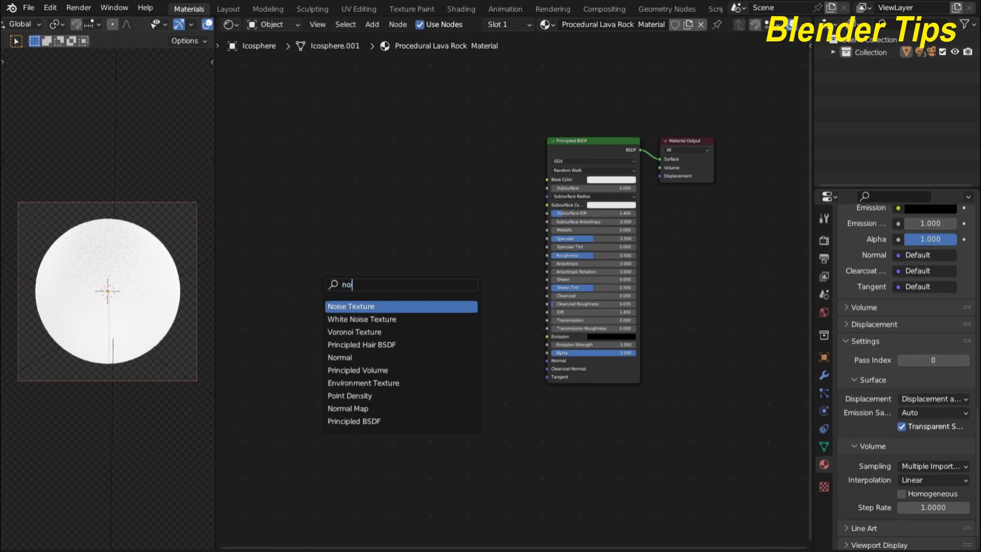
{"action": "key", "text": "Return"}
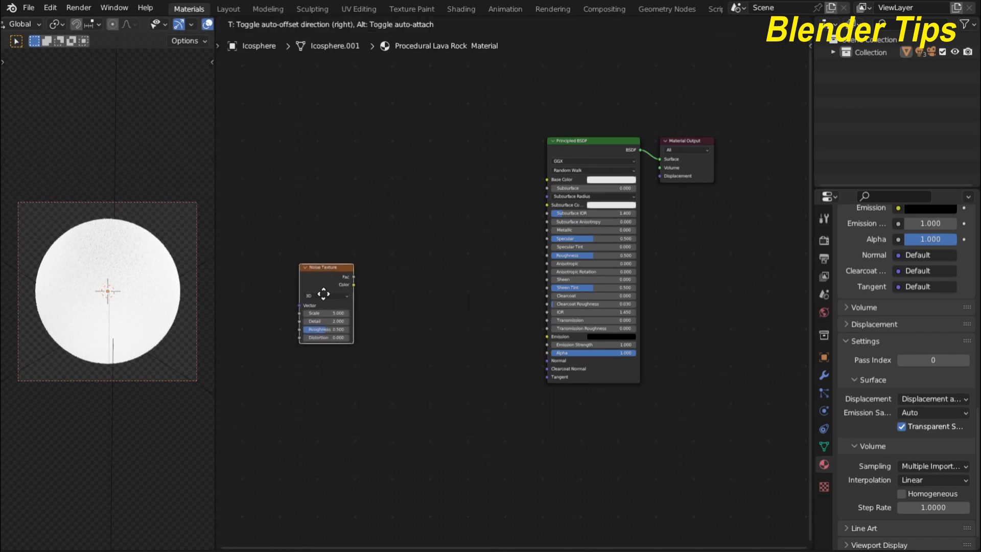
{"action": "left_click", "coordinate": [296, 314]}
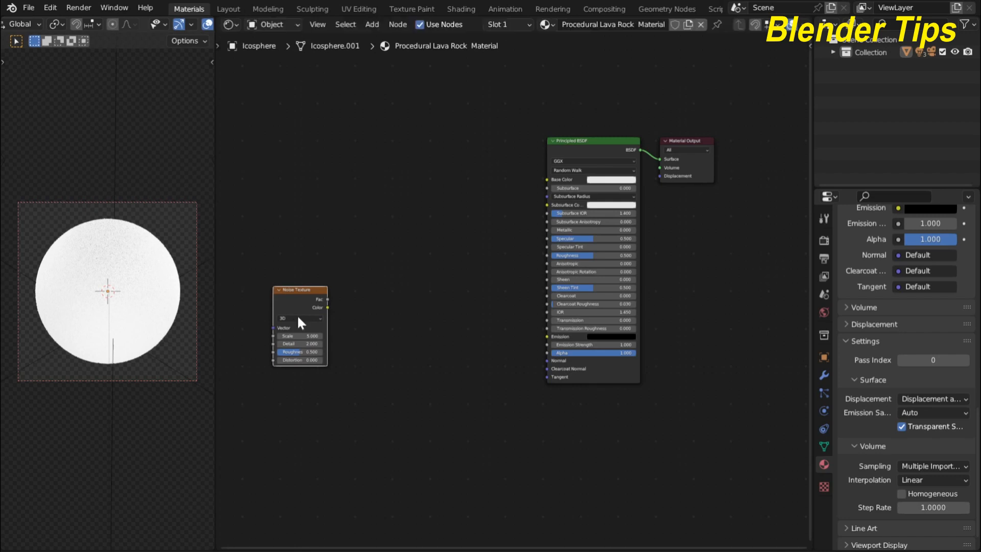
Step: Add Texture Coordinate and Mapping nodes to the Noise Texture with Node Wrangler, and feed the Object output into Mapping's Vector
{"action": "scroll", "coordinate": [381, 293], "scroll_direction": "up", "scroll_amount": 1}
{"action": "middle_click_drag", "start_coordinate": [382, 293], "coordinate": [491, 308]}
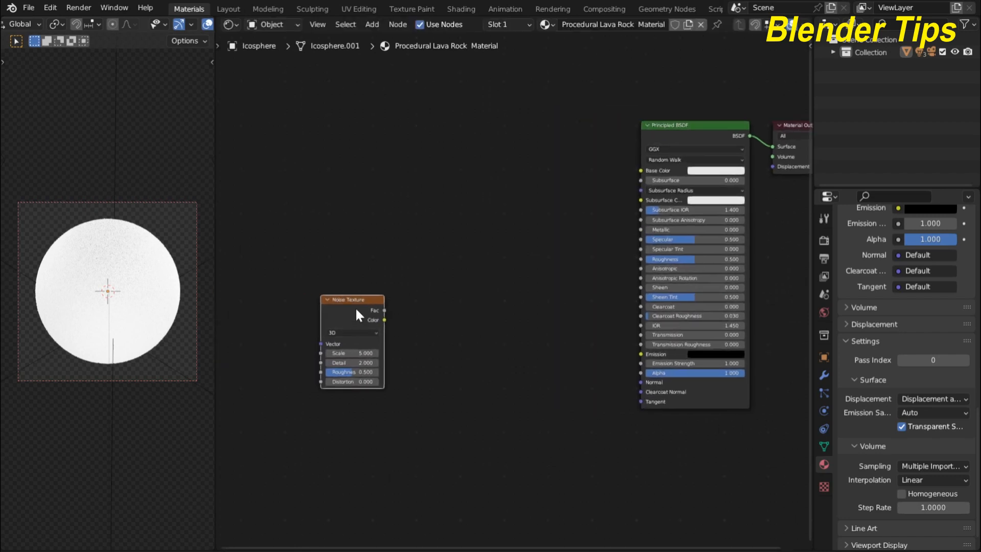
{"action": "key", "text": "ctrl+t"}
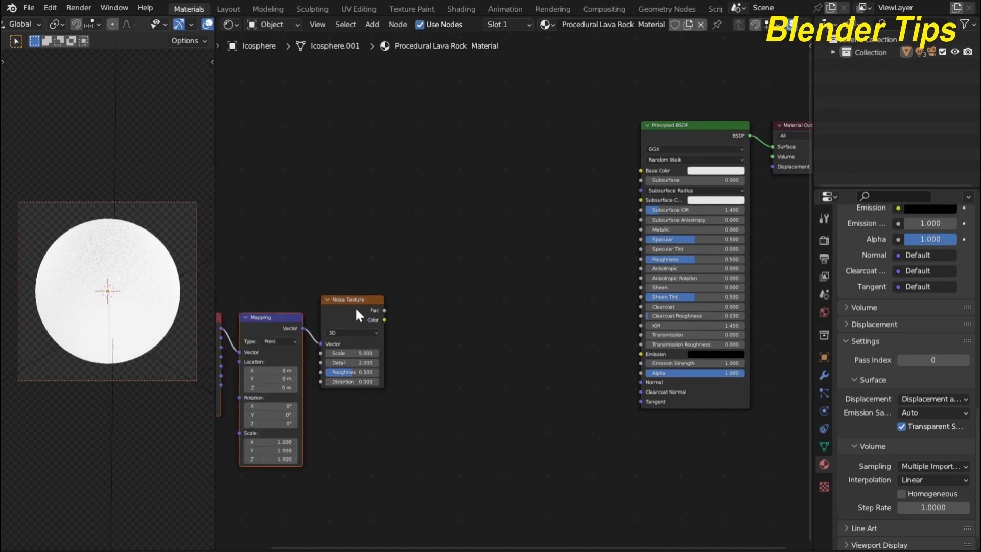
{"action": "middle_click_drag", "start_coordinate": [415, 311], "coordinate": [516, 296]}
{"action": "scroll", "coordinate": [511, 271], "scroll_direction": "up", "scroll_amount": 1}
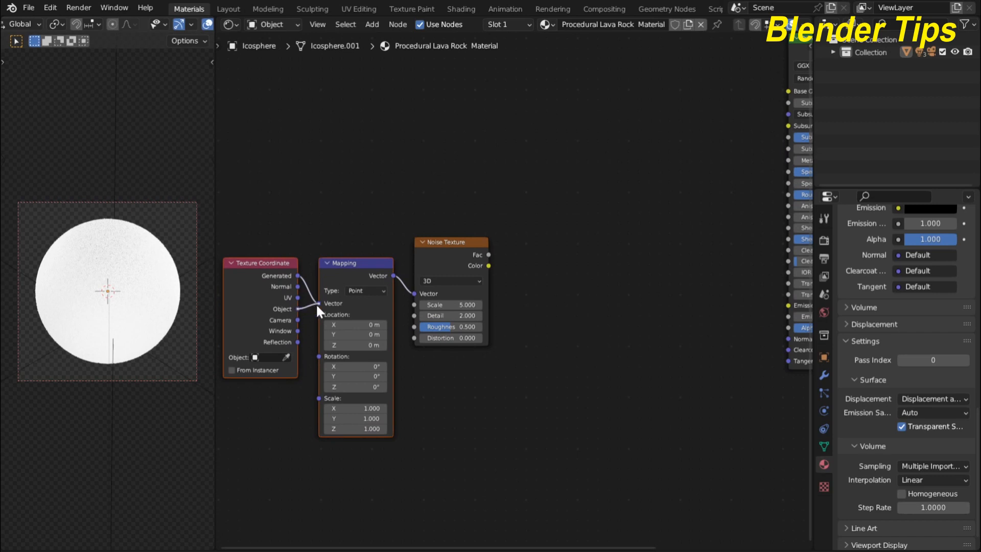
{"action": "scroll", "coordinate": [322, 215], "scroll_direction": "down", "scroll_amount": 1}
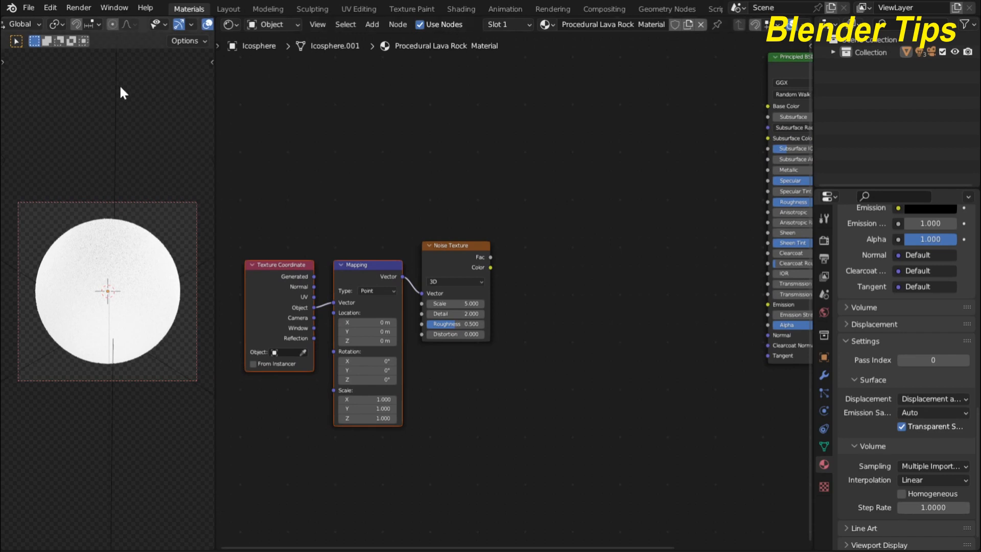
Step: Check the add-on preferences for Node Wrangler by searching "nod", and close the preferences
{"action": "left_click", "coordinate": [54, 9]}
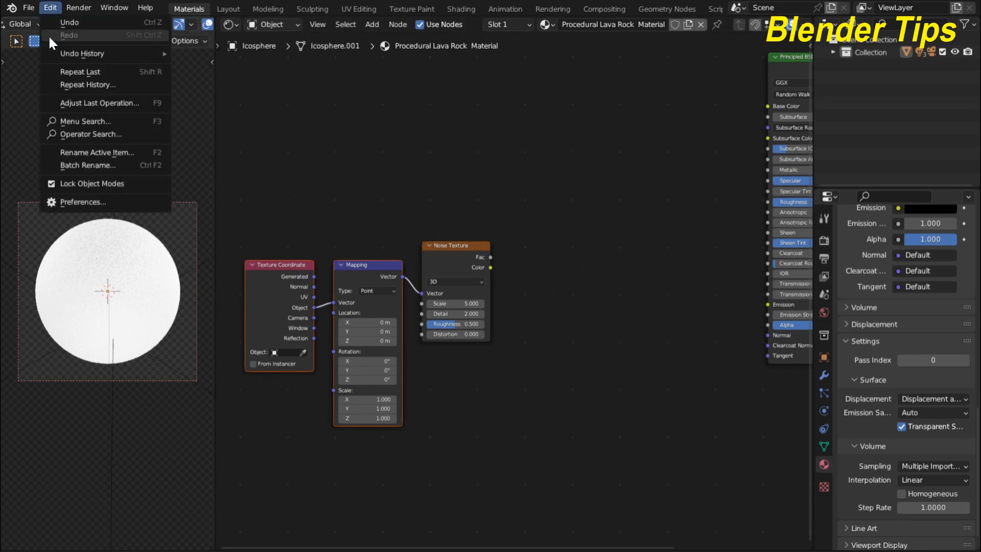
{"action": "left_click", "coordinate": [87, 201]}
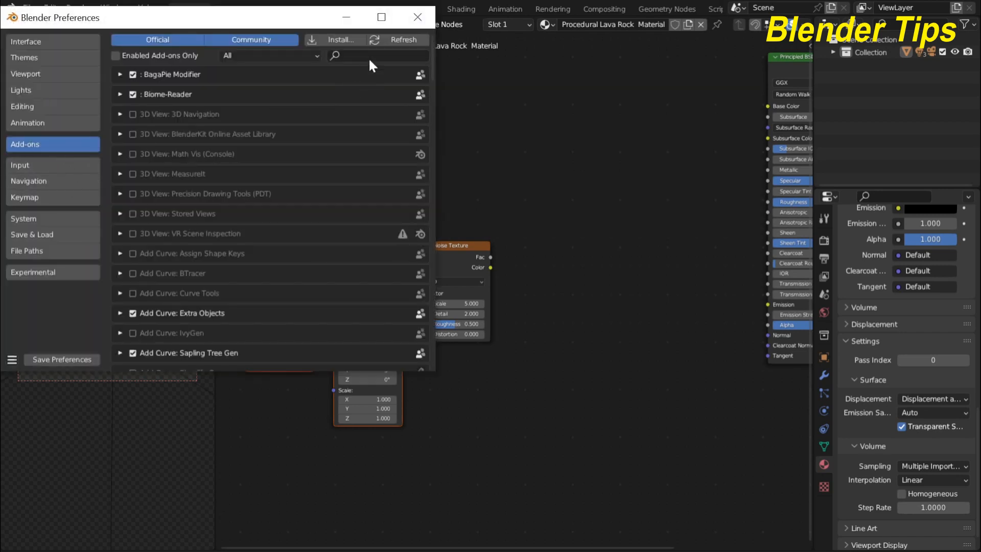
{"action": "left_click", "coordinate": [373, 56]}
{"action": "type", "text": "n"}
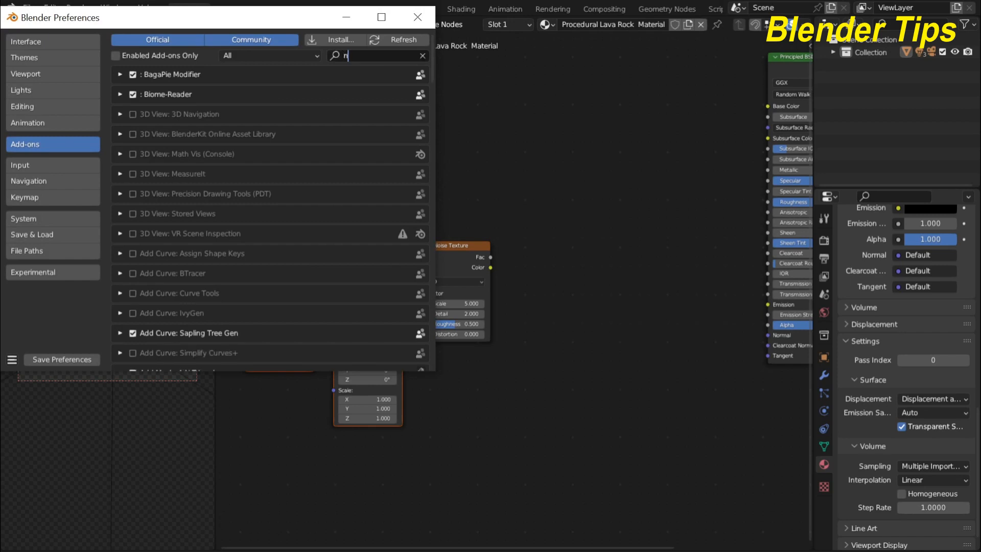
{"action": "type", "text": "od"}
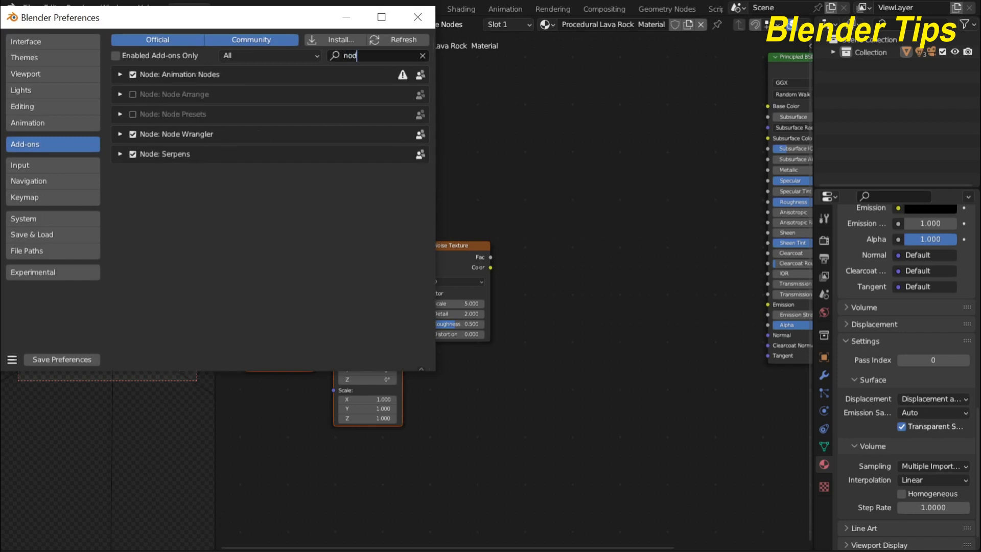
{"action": "left_click", "coordinate": [418, 17]}
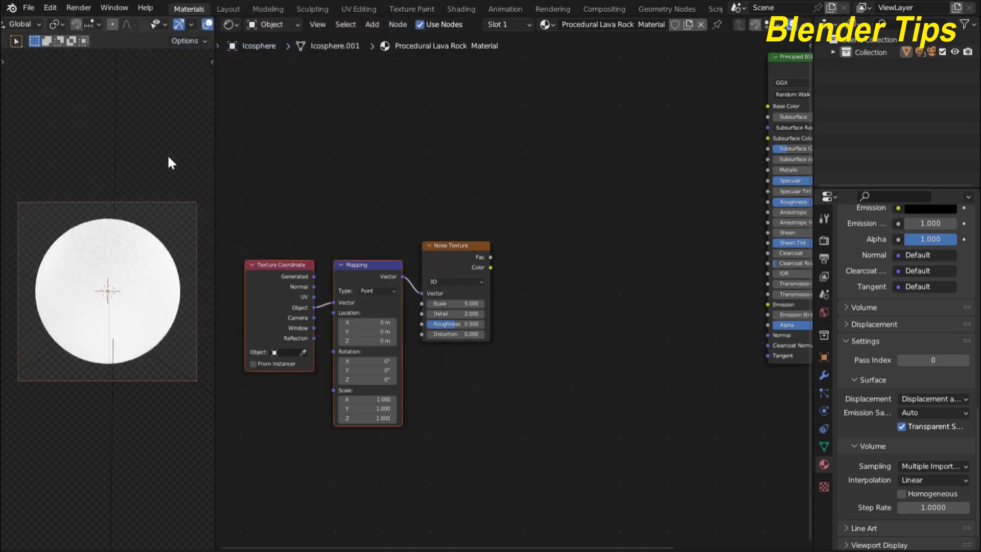
Step: Turn on Screencast Keys in the 3D viewport and hide its settings again
{"action": "key", "text": "n"}
{"action": "left_click", "coordinate": [207, 236]}
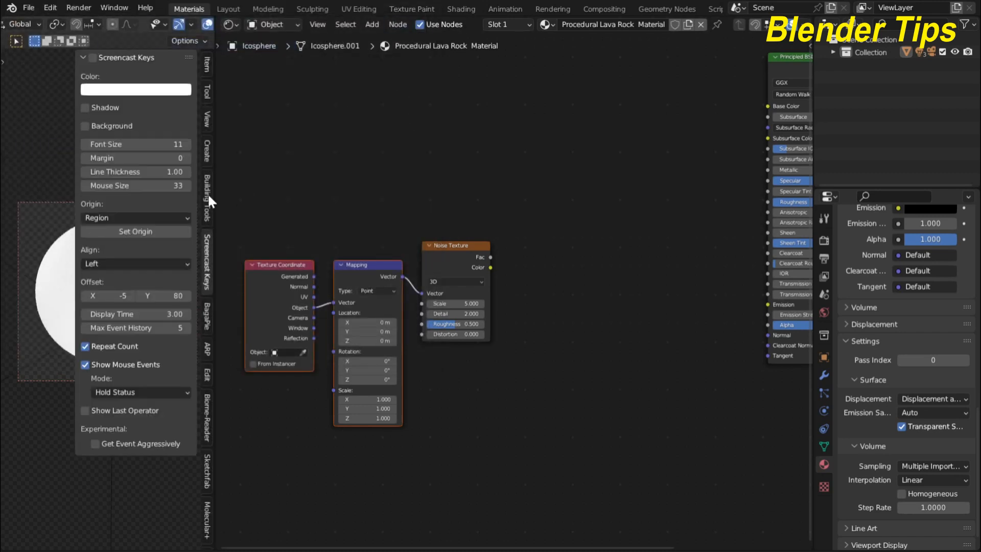
{"action": "left_click", "coordinate": [93, 58]}
{"action": "key", "text": "n"}
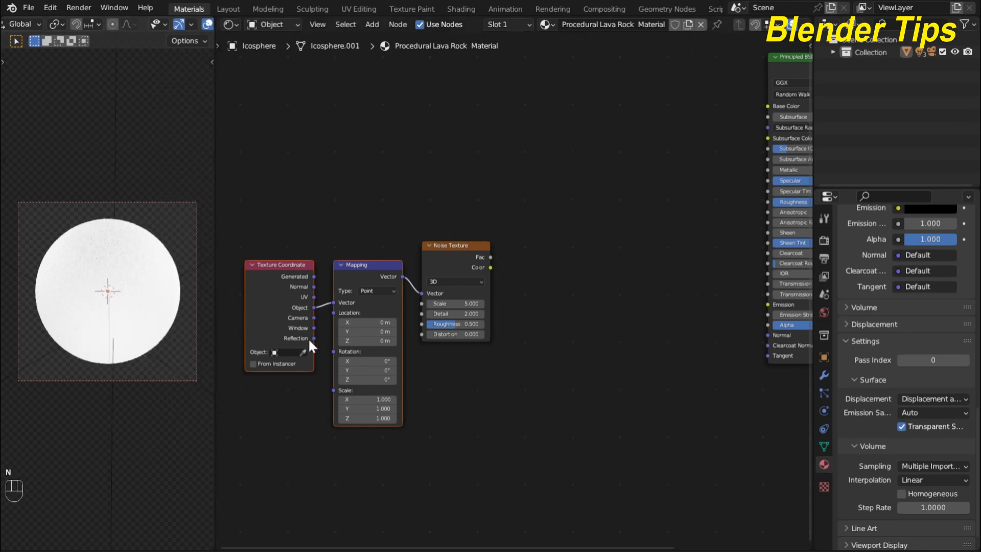
Step: Preview the Noise Texture's Fac output directly on the icosphere's surface with Node Wrangler
{"action": "scroll", "coordinate": [538, 330], "scroll_direction": "up", "scroll_amount": 2}
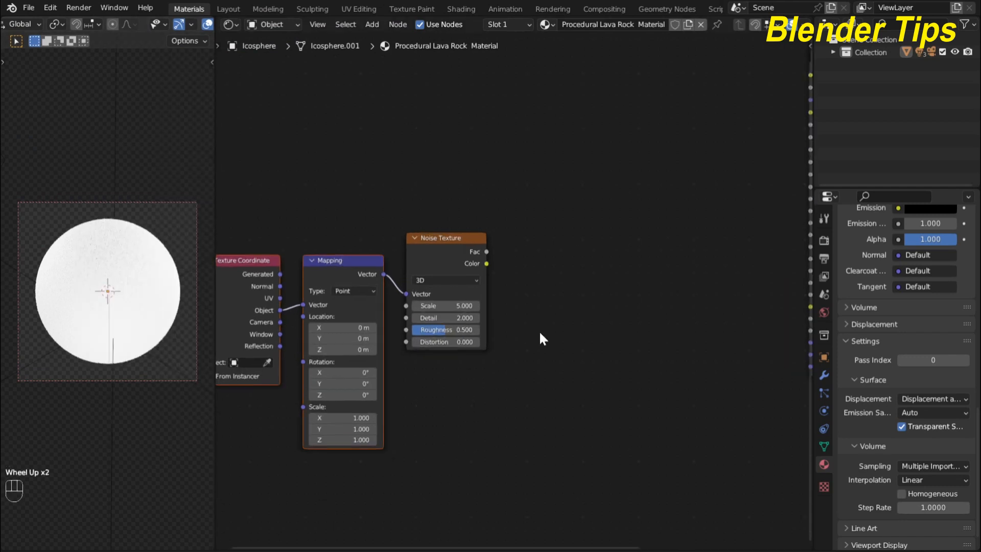
{"action": "scroll", "coordinate": [541, 333], "scroll_direction": "down", "scroll_amount": 3}
{"action": "middle_click", "coordinate": [542, 333]}
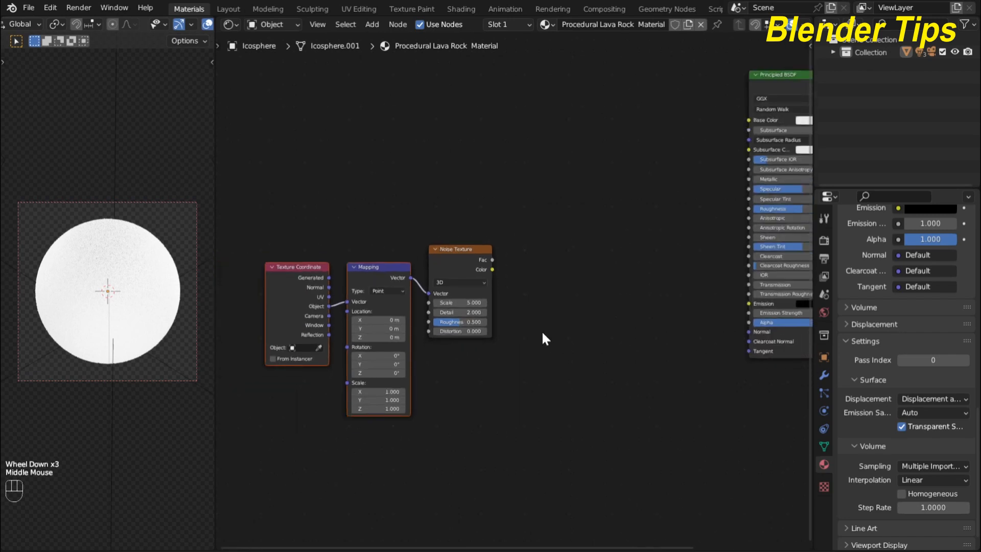
{"action": "left_click", "coordinate": [448, 275]}
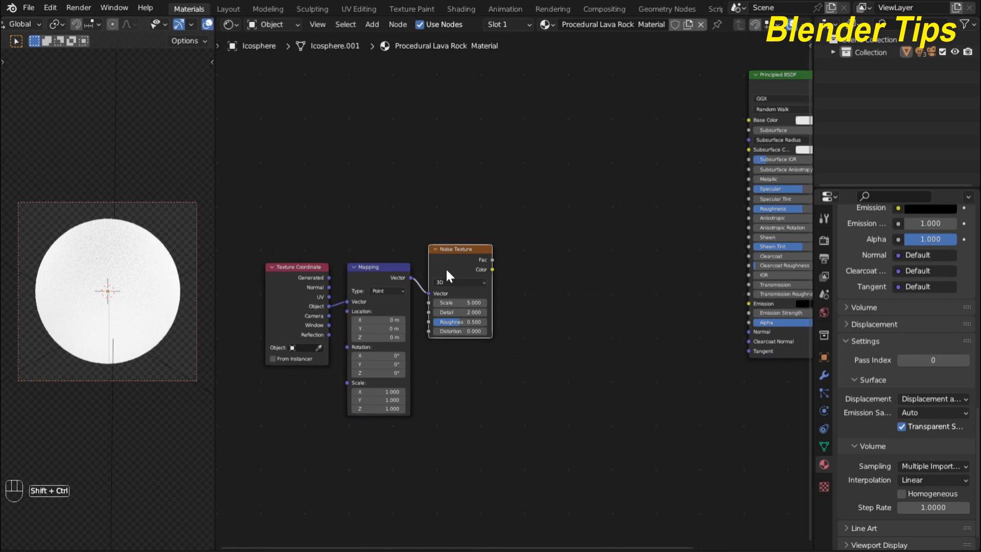
{"action": "left_click", "coordinate": [446, 267], "text": "ctrl+shift"}
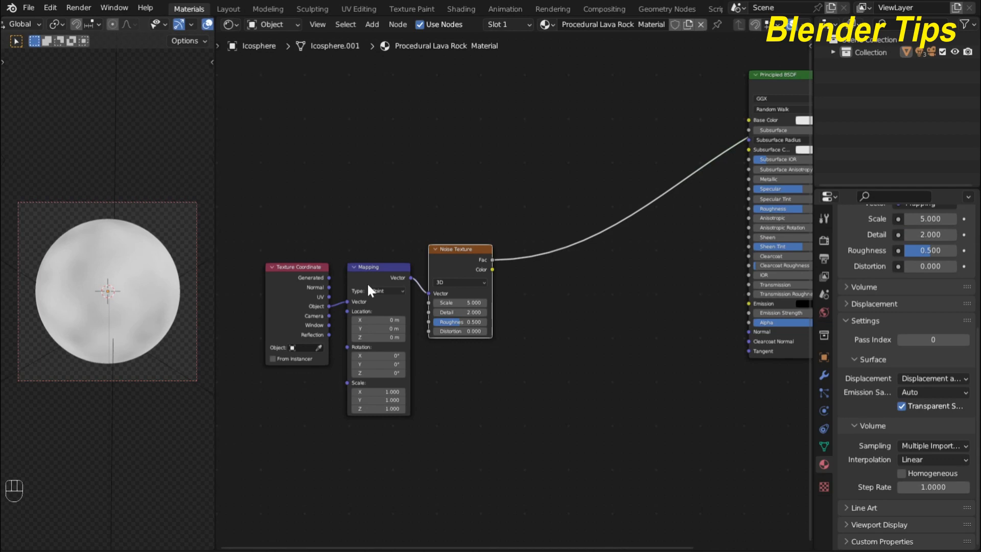
Step: Set the Noise Texture's Scale to 11
{"action": "scroll", "coordinate": [491, 355], "scroll_direction": "up", "scroll_amount": 5}
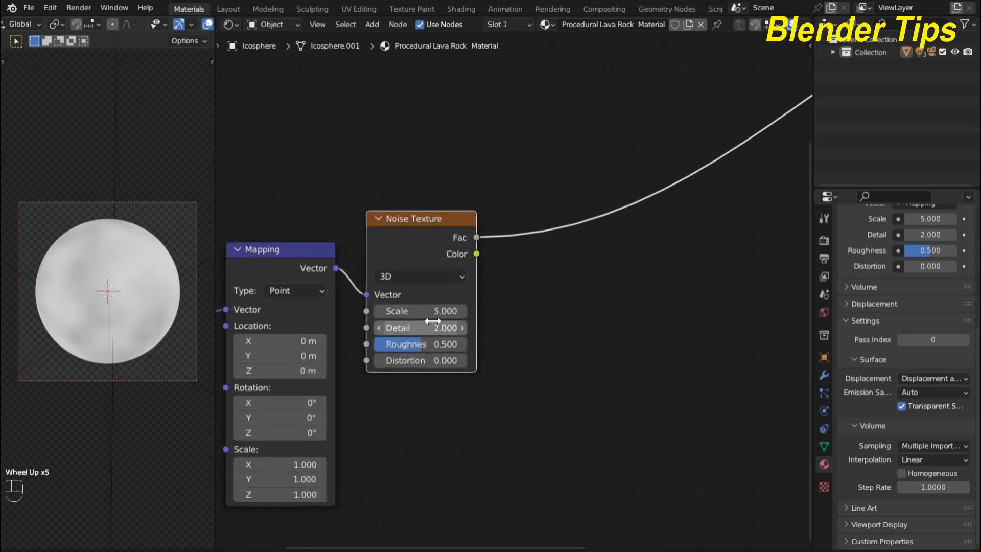
{"action": "left_click", "coordinate": [405, 312]}
{"action": "left_click_drag", "start_coordinate": [405, 313], "coordinate": [428, 313]}
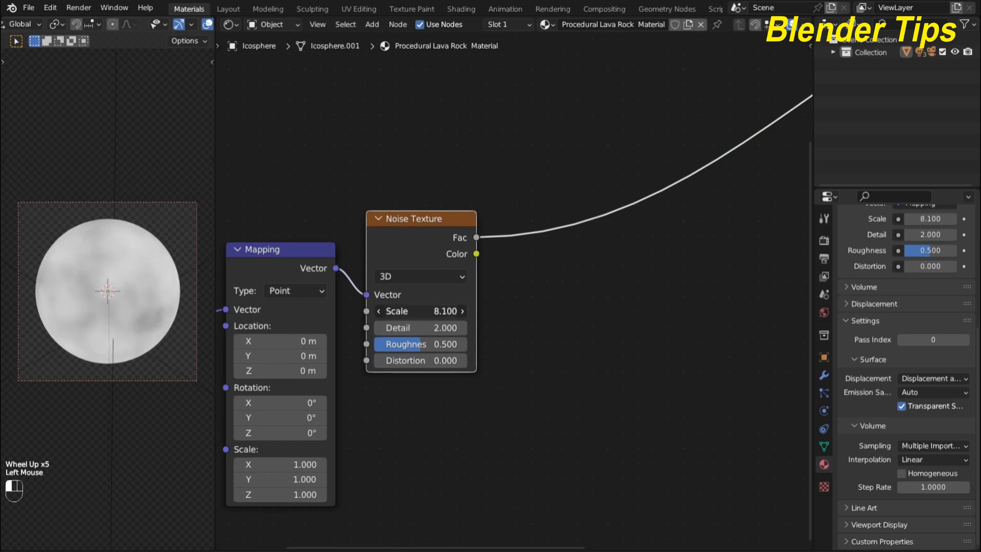
{"action": "left_click", "coordinate": [409, 312]}
{"action": "type", "text": "11"}
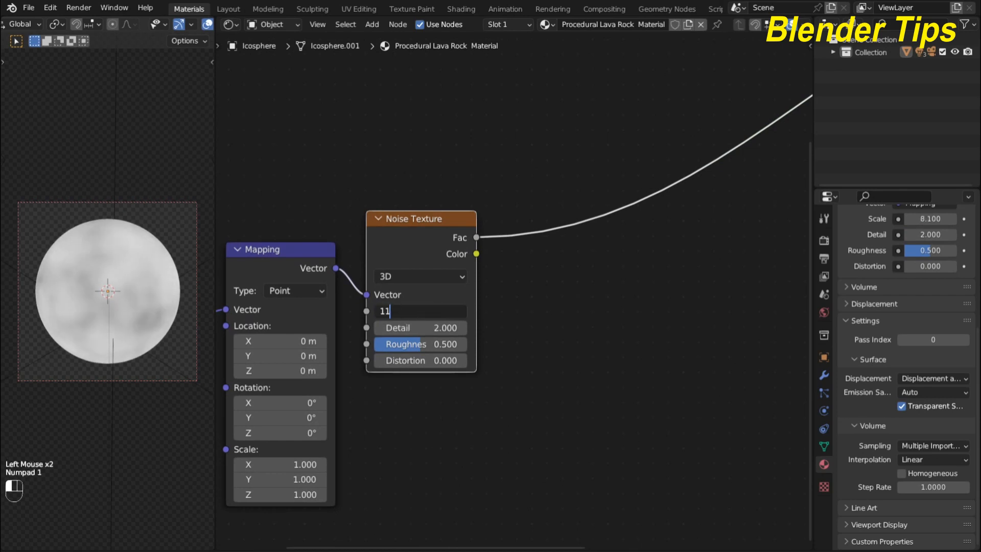
{"action": "key", "text": "Return"}
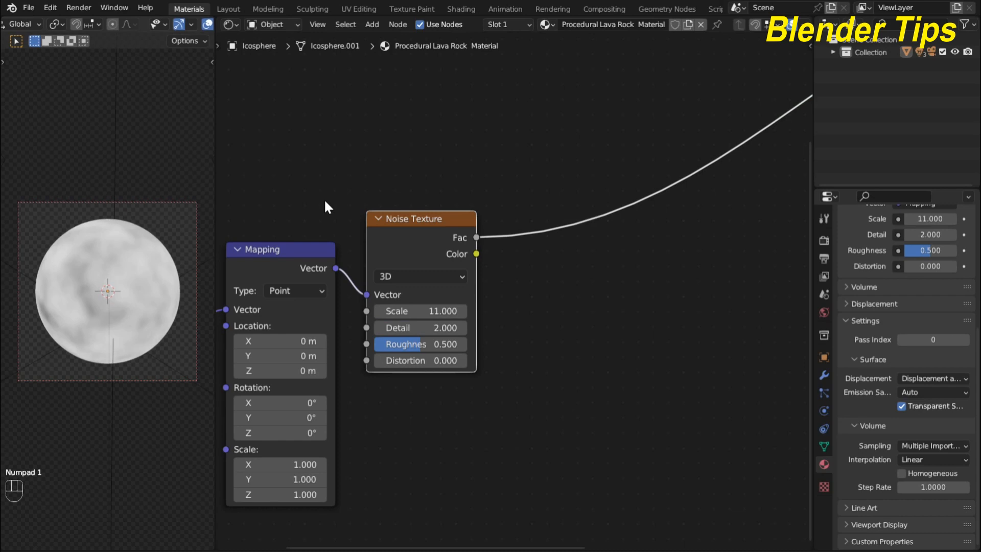
Step: Set the Noise Texture's Detail to 15
{"action": "left_click", "coordinate": [403, 327]}
{"action": "left_click_drag", "start_coordinate": [403, 328], "coordinate": [428, 327]}
{"action": "left_click", "coordinate": [409, 327]}
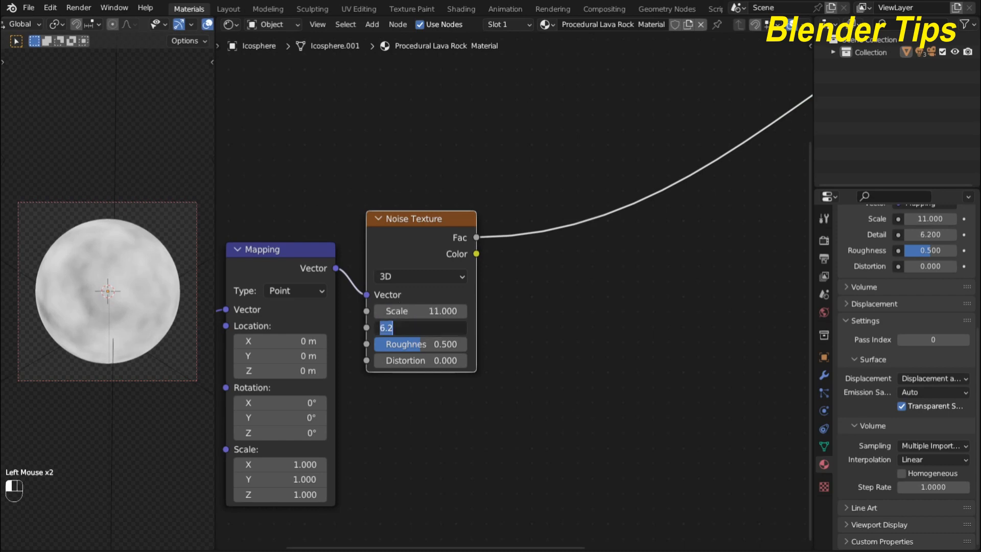
{"action": "type", "text": "15"}
{"action": "key", "text": "Return"}
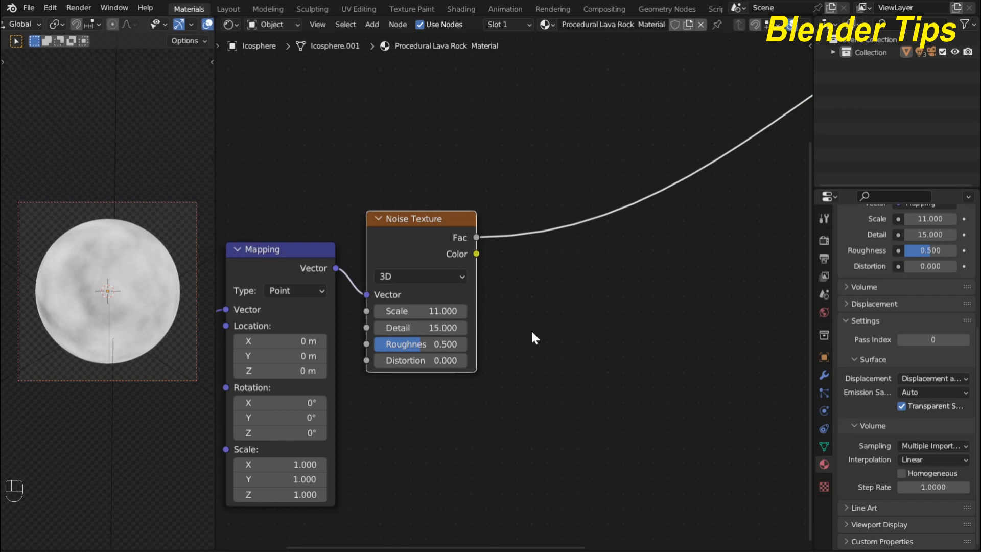
Step: Set the Noise Texture's Roughness to 0.8 and move the node slightly farther from the Mapping node
{"action": "left_click", "coordinate": [423, 347]}
{"action": "type", "text": ".80"}
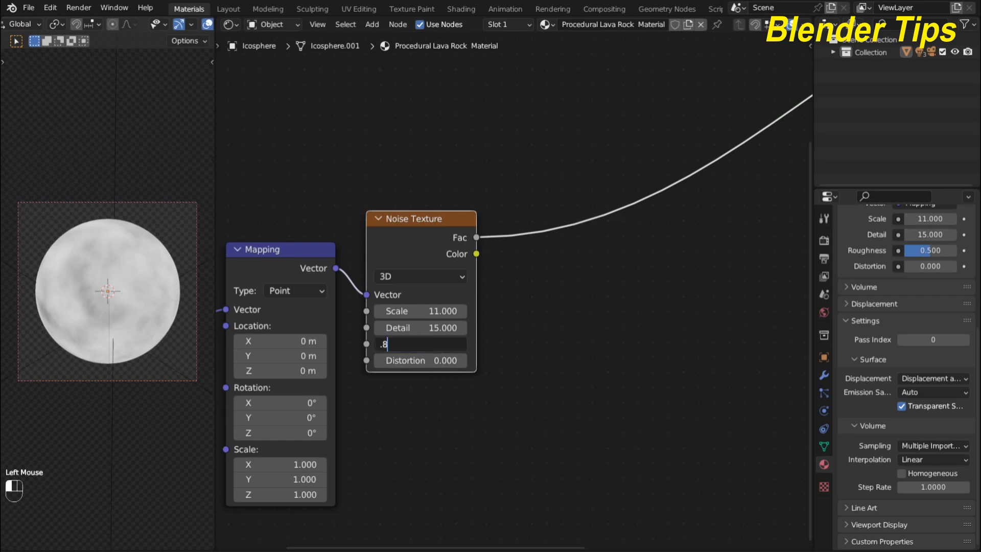
{"action": "key", "text": "Return"}
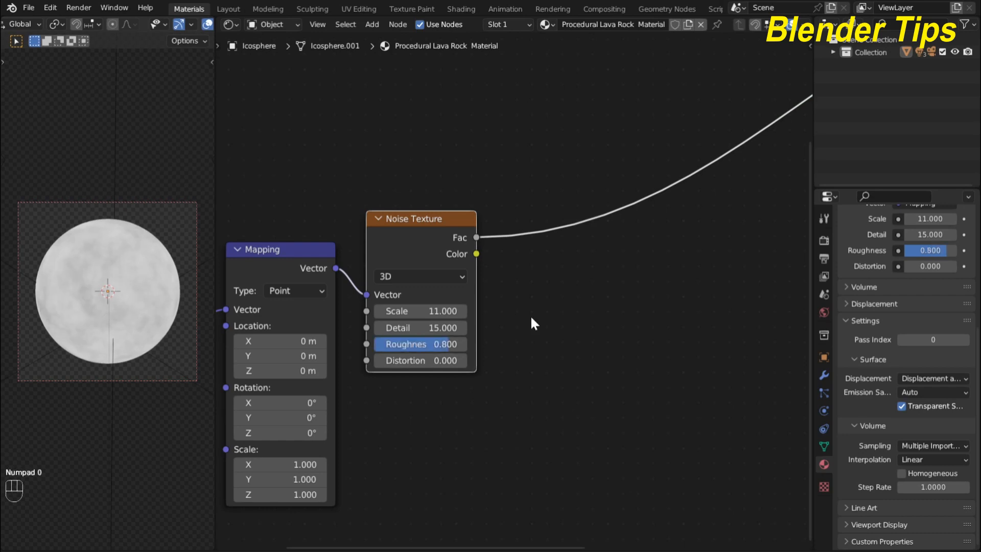
{"action": "scroll", "coordinate": [532, 315], "scroll_direction": "down", "scroll_amount": 4}
{"action": "middle_click_drag", "start_coordinate": [536, 319], "coordinate": [530, 289]}
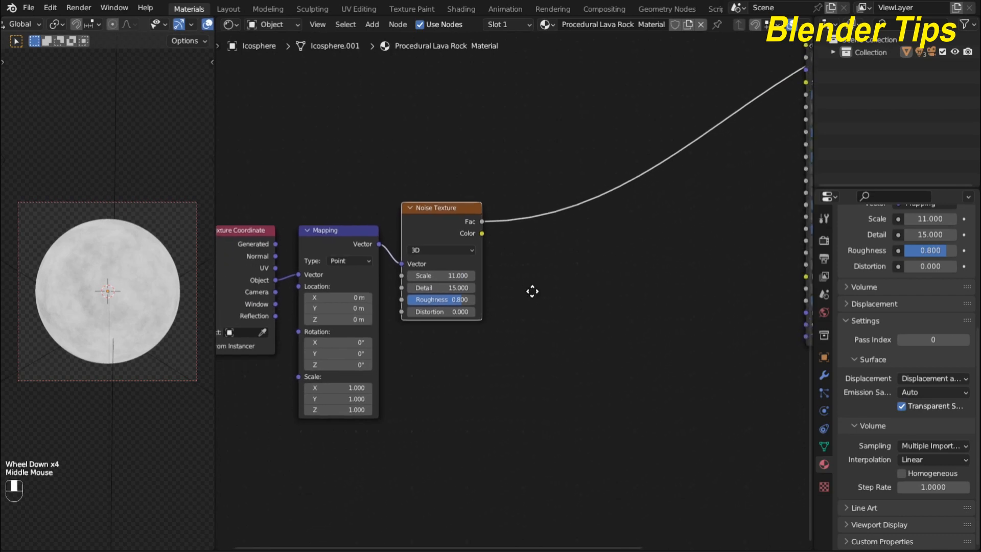
{"action": "left_click_drag", "start_coordinate": [444, 224], "coordinate": [458, 246]}
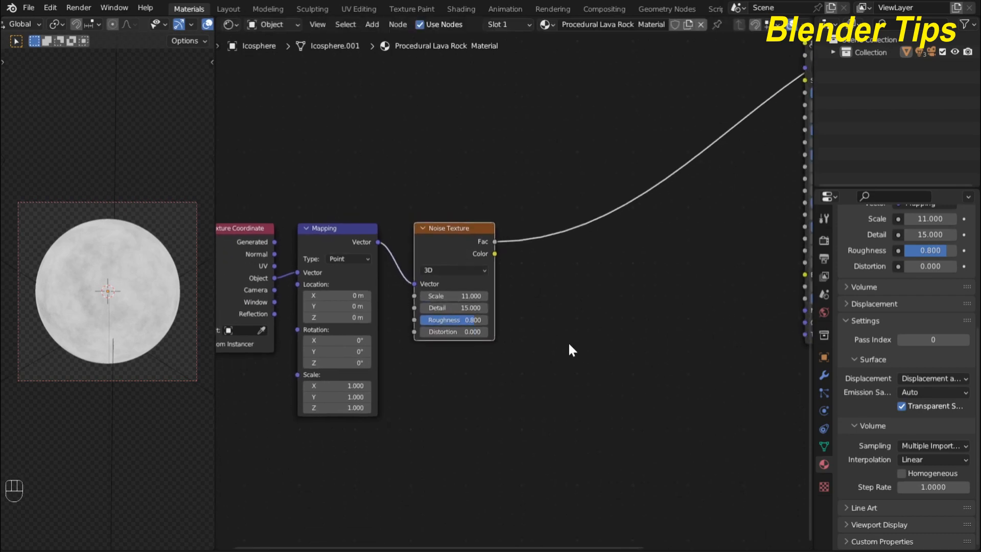
Step: Insert a Color Ramp node into the link between the Noise Texture's Fac output and the Material Output's Surface
{"action": "scroll", "coordinate": [569, 344], "scroll_direction": "down", "scroll_amount": 1}
{"action": "middle_click_drag", "start_coordinate": [569, 345], "coordinate": [466, 354]}
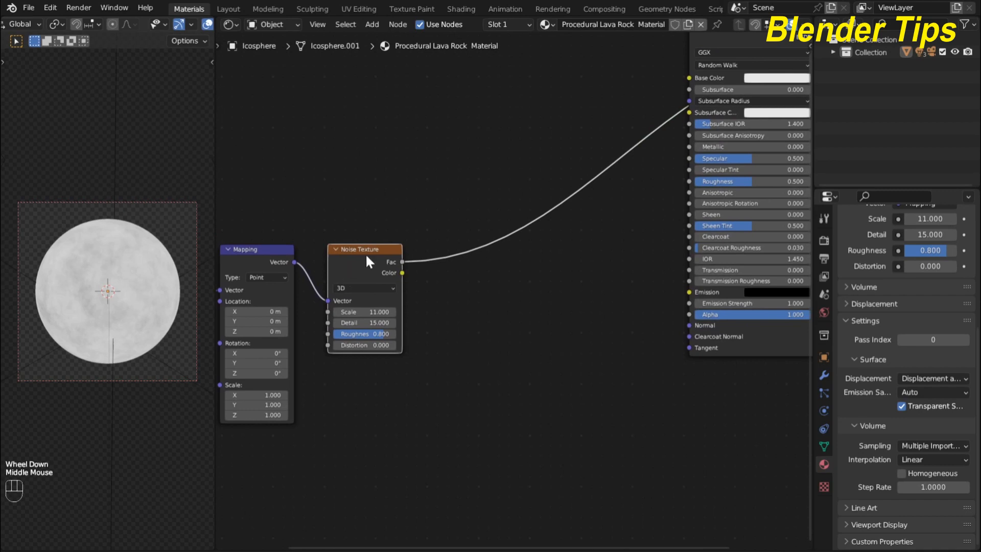
{"action": "key", "text": "shift+a"}
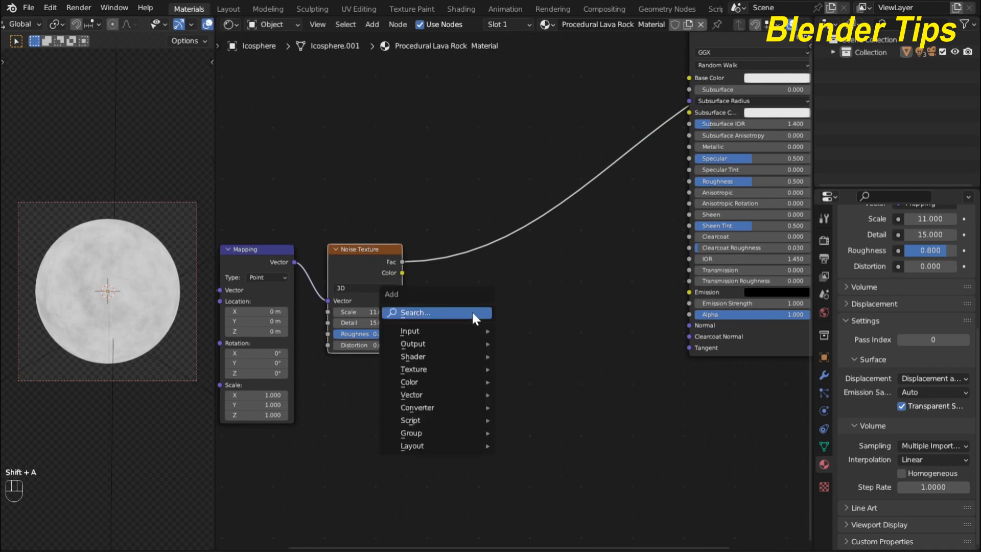
{"action": "left_click", "coordinate": [471, 312]}
{"action": "type", "text": "co"}
{"action": "key", "text": "Down"}
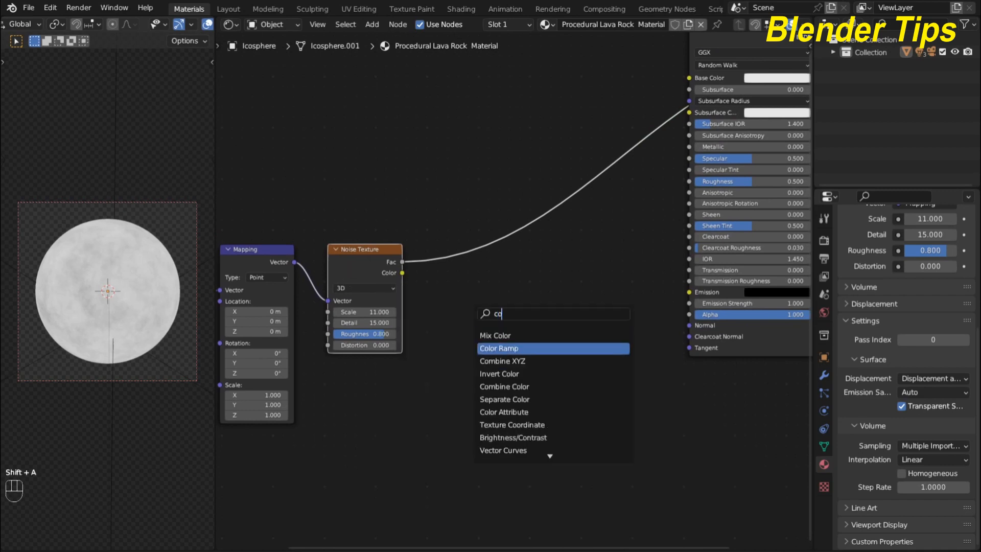
{"action": "key", "text": "Return"}
{"action": "left_click", "coordinate": [458, 283]}
Step: Move the Principled BSDF into the link before the Material Output so the Color Ramp feeds its Base Color
{"action": "scroll", "coordinate": [589, 329], "scroll_direction": "up", "scroll_amount": 1}
{"action": "scroll", "coordinate": [590, 329], "scroll_direction": "down", "scroll_amount": 2}
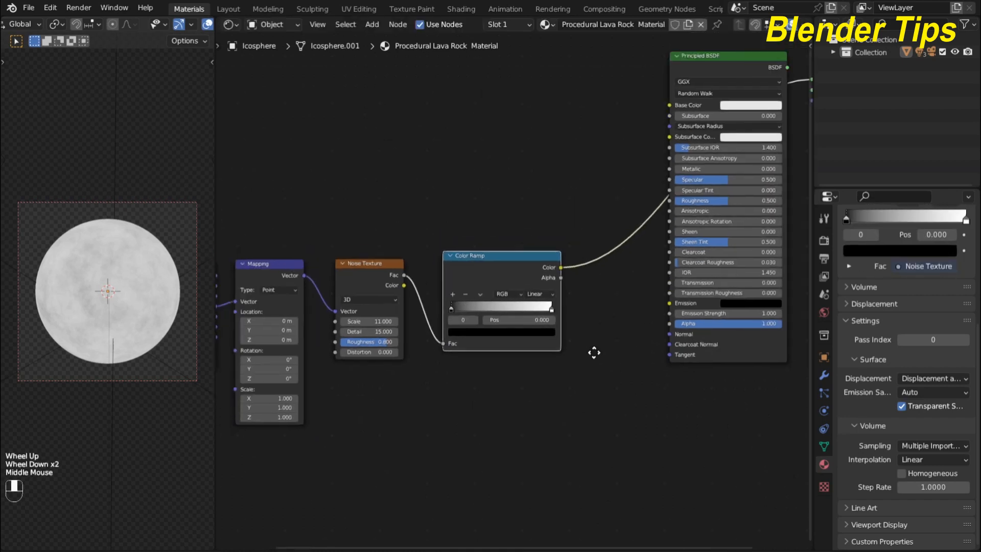
{"action": "middle_click_drag", "start_coordinate": [591, 350], "coordinate": [525, 404]}
{"action": "left_click_drag", "start_coordinate": [700, 121], "coordinate": [671, 203]}
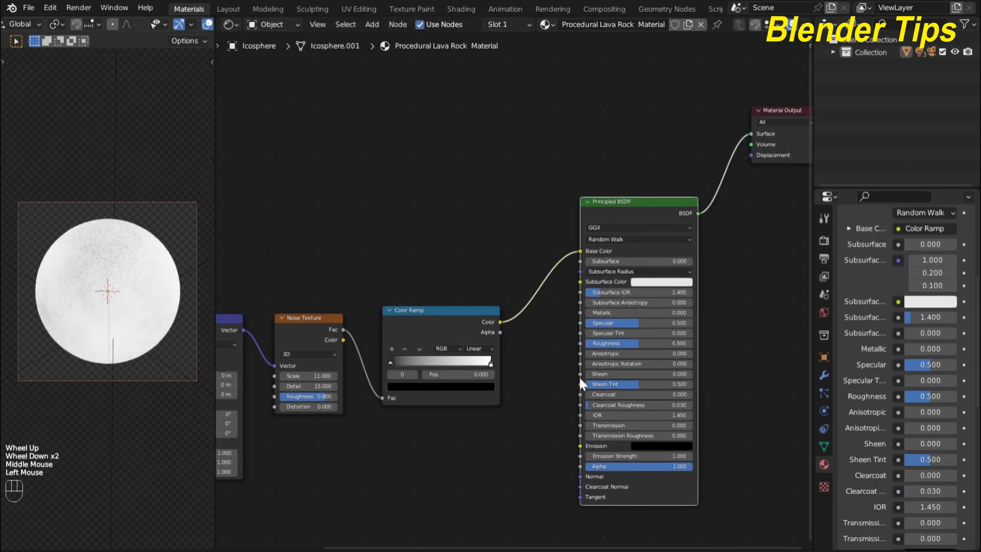
Step: Set the Color Ramp's first stop to a dark red with hue 0.006, saturation 0.994 and value 0.421
{"action": "scroll", "coordinate": [513, 478], "scroll_direction": "up", "scroll_amount": 2}
{"action": "scroll", "coordinate": [513, 472], "scroll_direction": "up", "scroll_amount": 1}
{"action": "middle_click_drag", "start_coordinate": [514, 472], "coordinate": [438, 445]}
{"action": "scroll", "coordinate": [439, 445], "scroll_direction": "up", "scroll_amount": 2}
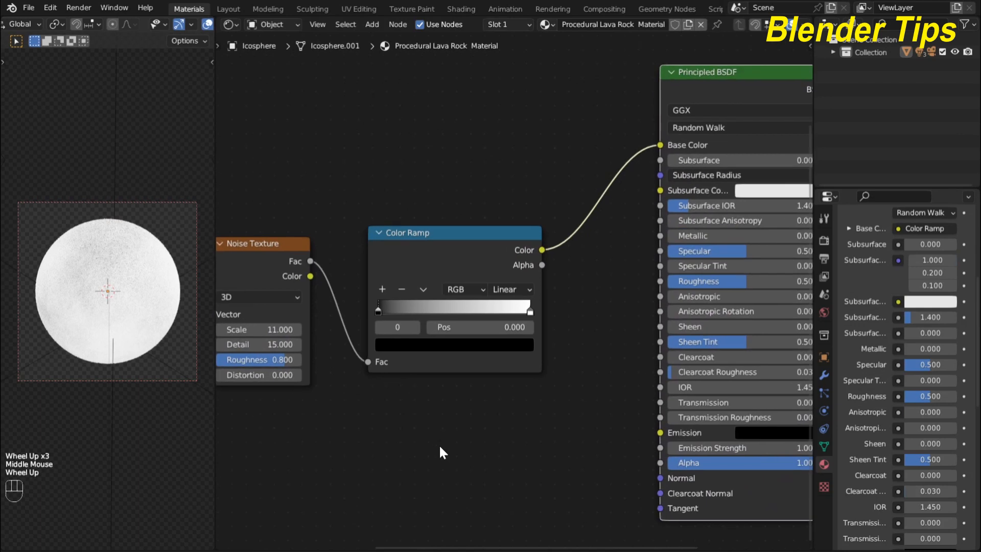
{"action": "left_click", "coordinate": [406, 349]}
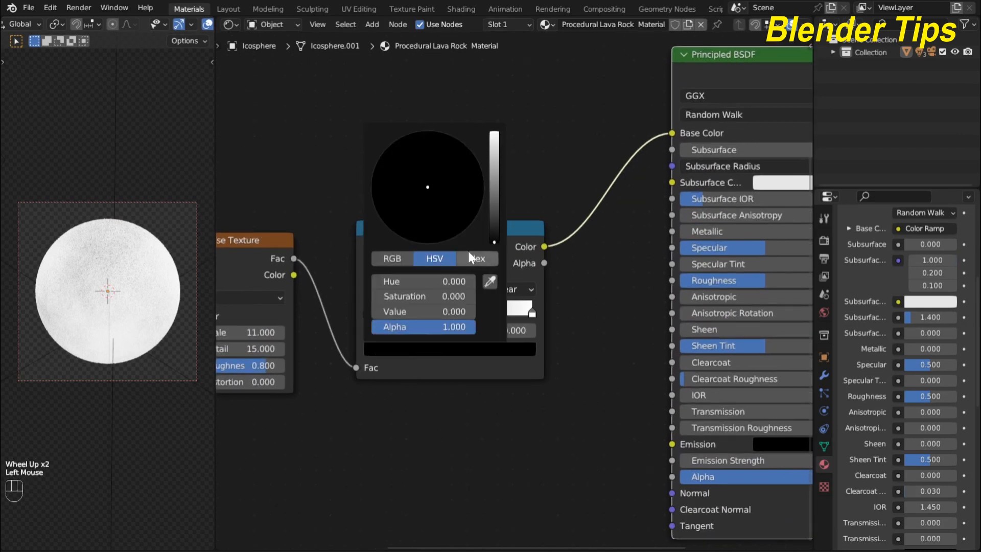
{"action": "left_click_drag", "start_coordinate": [492, 233], "coordinate": [494, 141]}
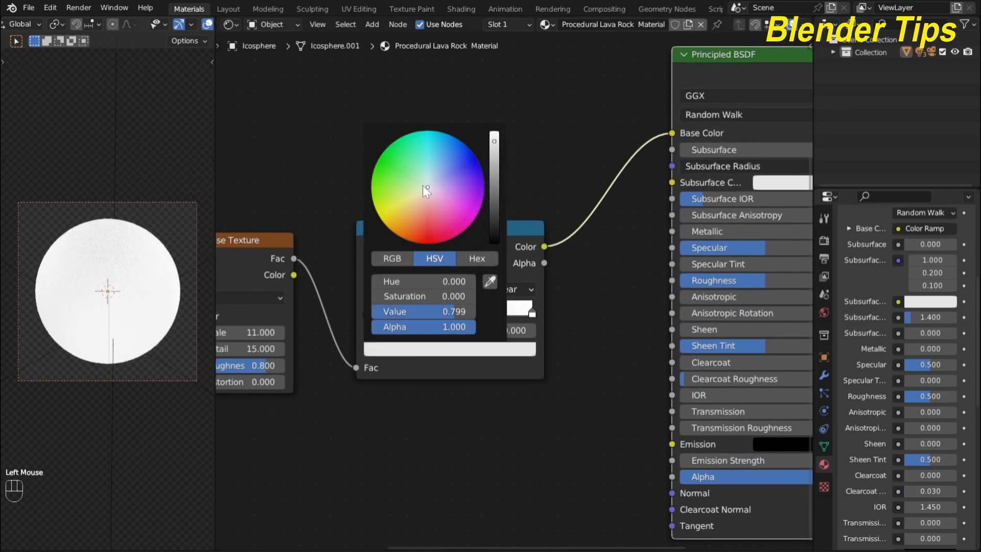
{"action": "left_click_drag", "start_coordinate": [422, 185], "coordinate": [423, 238]}
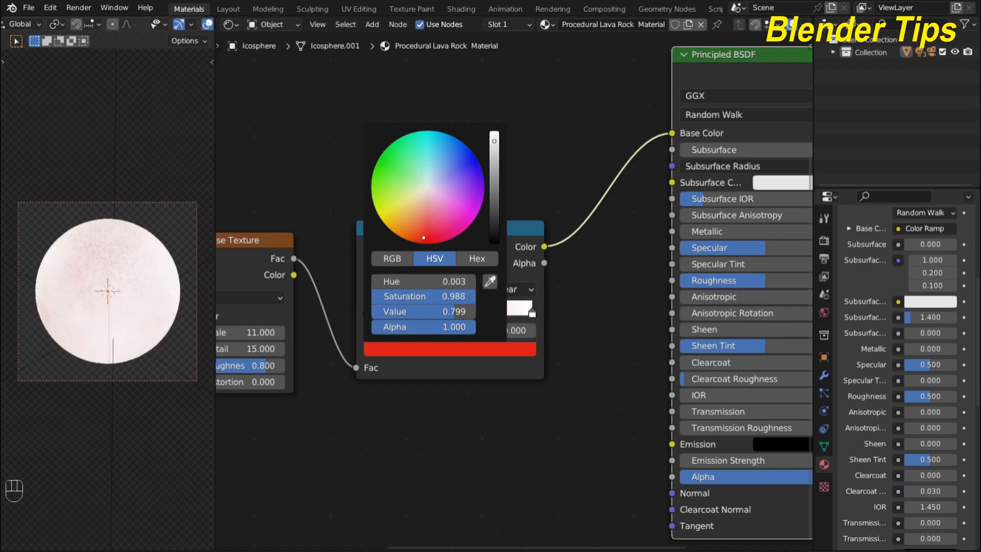
{"action": "left_click_drag", "start_coordinate": [423, 237], "coordinate": [418, 240]}
{"action": "left_click_drag", "start_coordinate": [494, 142], "coordinate": [494, 166]}
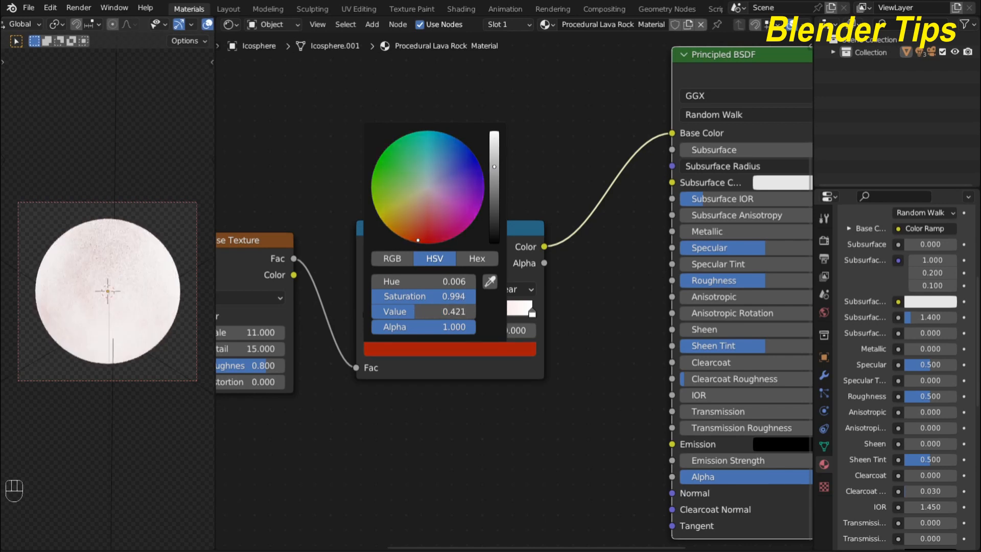
Step: Change the Color Ramp's last stop to a bright orange
{"action": "left_click", "coordinate": [532, 313]}
{"action": "left_click", "coordinate": [493, 350]}
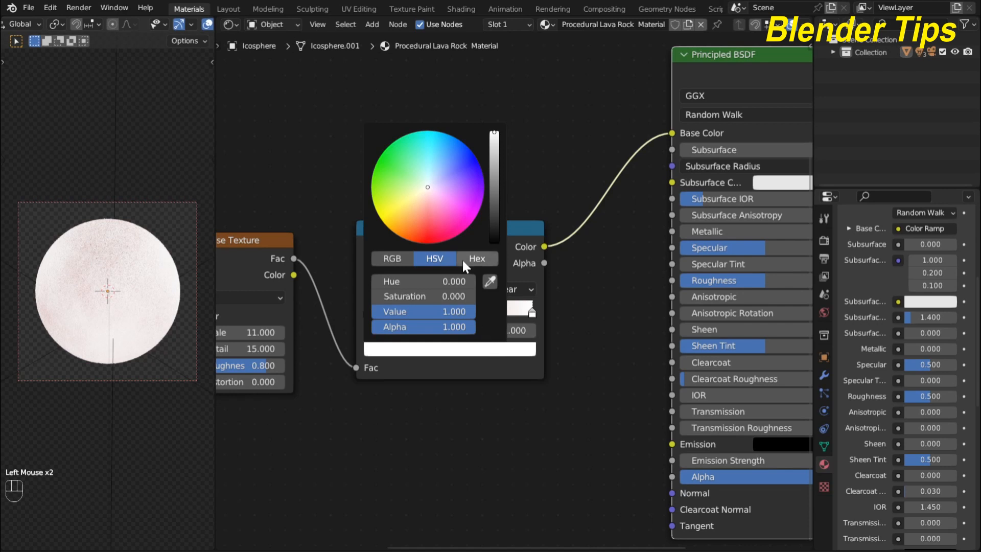
{"action": "left_click_drag", "start_coordinate": [428, 193], "coordinate": [401, 229]}
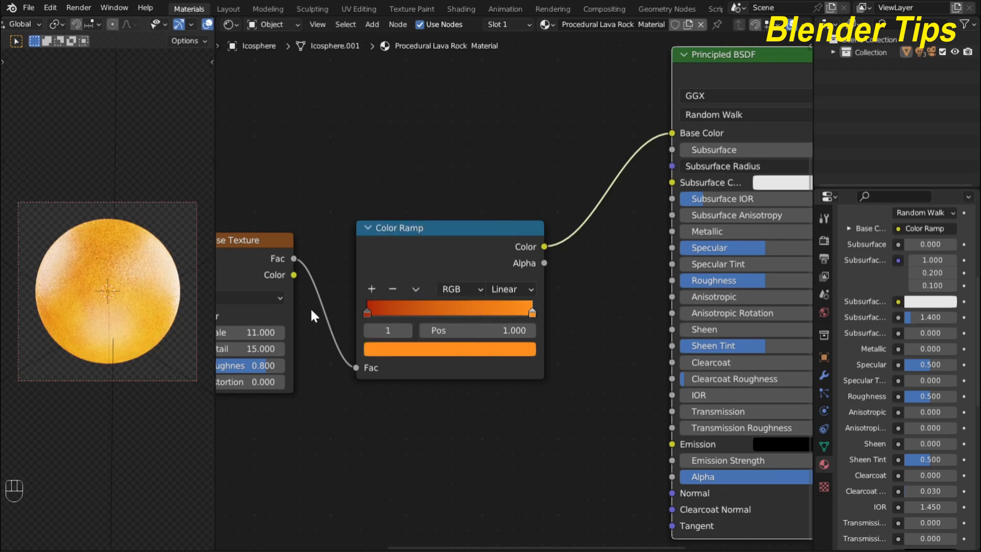
Step: Move the Color Ramp's red stop to position 0.495 and its orange stop to 0.979
{"action": "left_click_drag", "start_coordinate": [367, 314], "coordinate": [479, 314]}
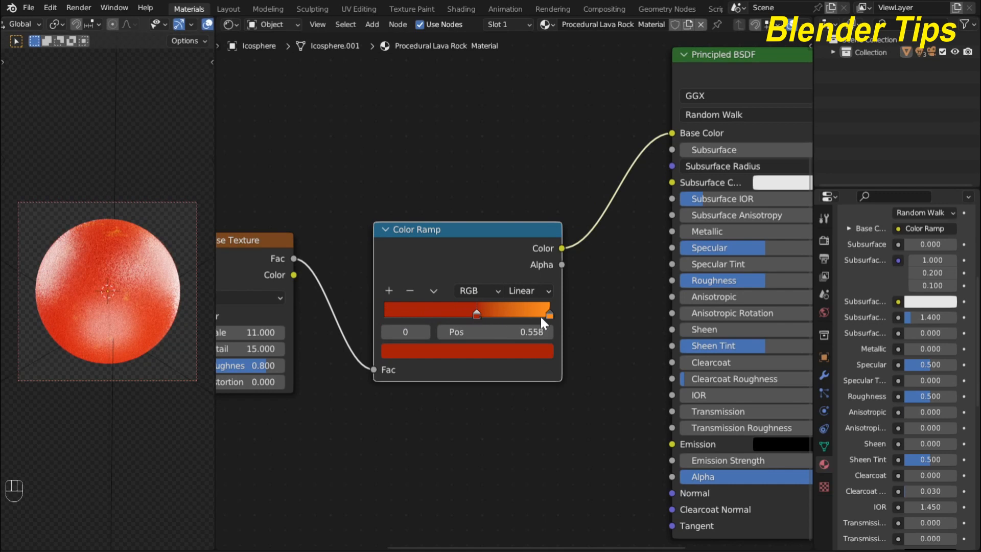
{"action": "left_click_drag", "start_coordinate": [549, 315], "coordinate": [545, 314]}
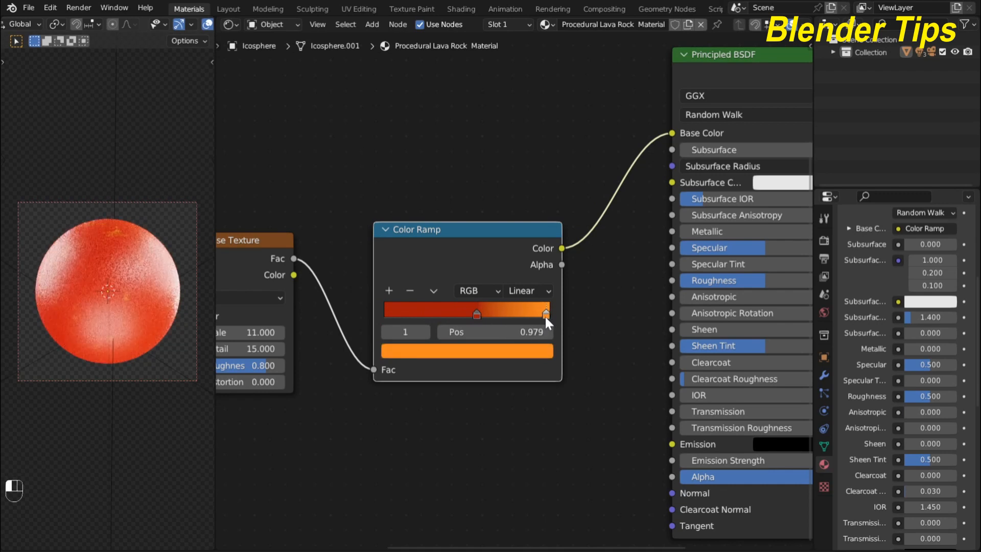
{"action": "left_click_drag", "start_coordinate": [480, 314], "coordinate": [466, 314]}
Step: Connect the Noise Texture's Fac output to the Principled BSDF's Normal input
{"action": "scroll", "coordinate": [475, 338], "scroll_direction": "down", "scroll_amount": 3}
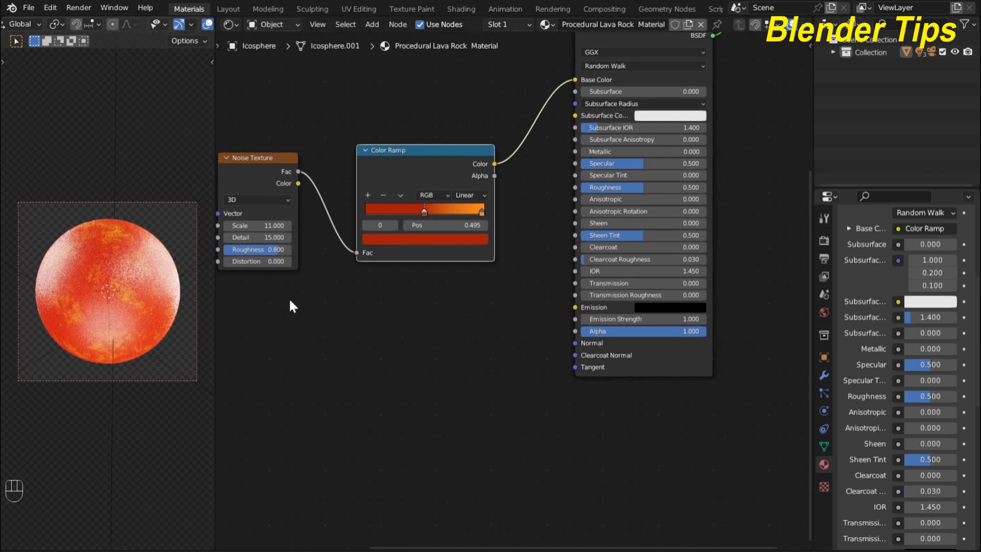
{"action": "scroll", "coordinate": [289, 306], "scroll_direction": "down", "scroll_amount": 3}
{"action": "middle_click_drag", "start_coordinate": [357, 284], "coordinate": [384, 312]}
{"action": "left_click", "coordinate": [324, 225]}
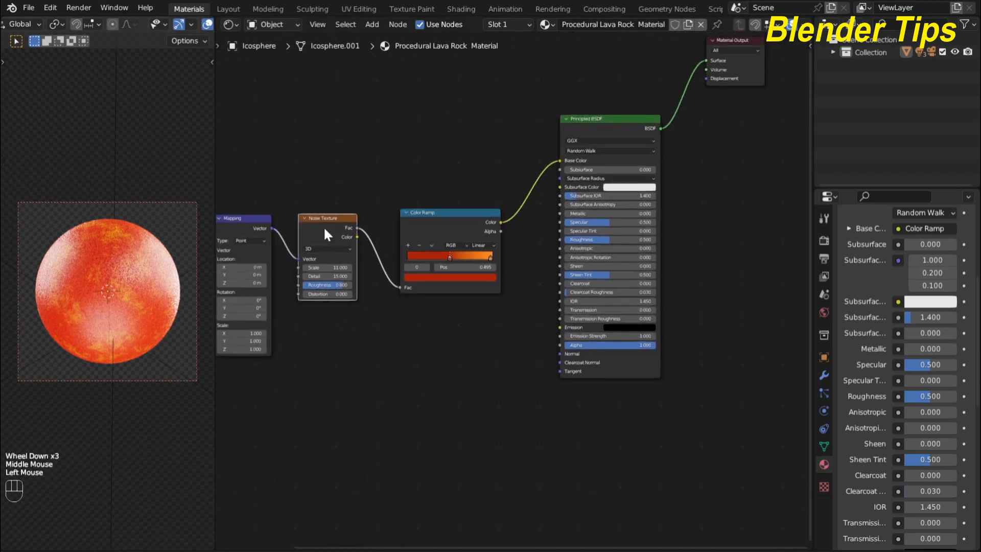
{"action": "scroll", "coordinate": [438, 351], "scroll_direction": "up", "scroll_amount": 3}
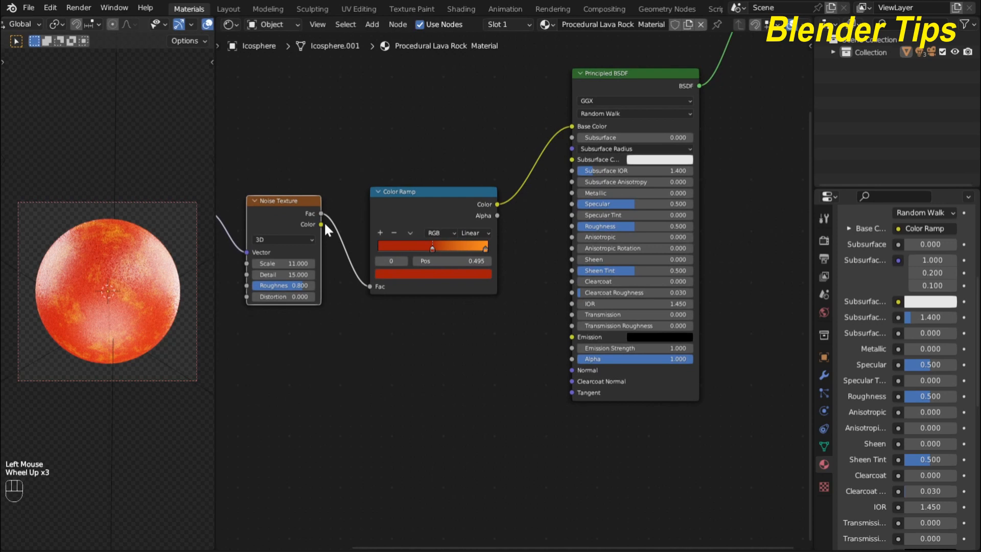
{"action": "mouse_move", "coordinate": [321, 213]}
{"action": "left_mouse_down"}
{"action": "mouse_move", "coordinate": [358, 229]}
{"action": "mouse_move", "coordinate": [355, 329]}
{"action": "mouse_move", "coordinate": [398, 367]}
{"action": "mouse_move", "coordinate": [505, 382]}
{"action": "mouse_move", "coordinate": [566, 370]}
{"action": "left_mouse_up"}
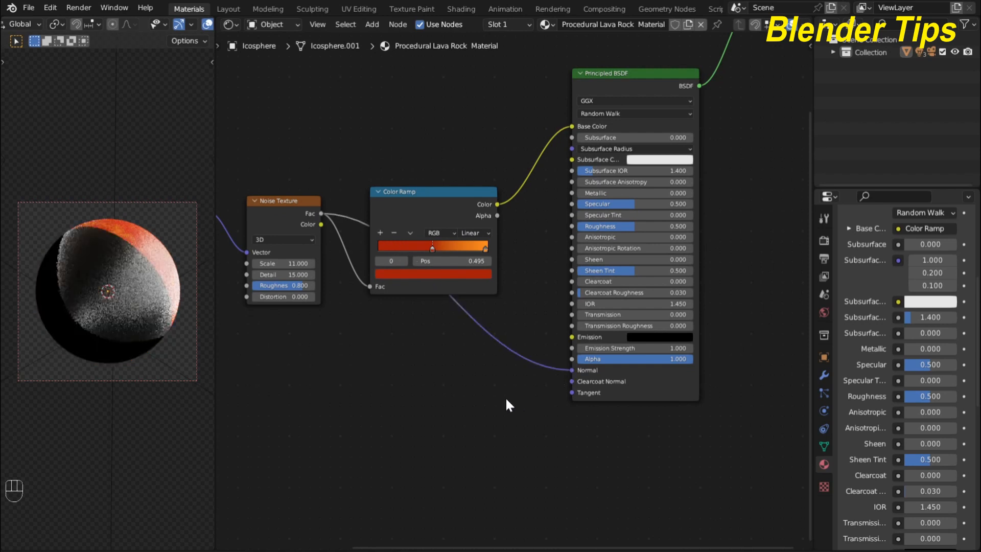
Step: Insert a Bump node into the link to the Principled BSDF's Normal, with the noise Fac feeding the Bump's Height
{"action": "scroll", "coordinate": [507, 400], "scroll_direction": "up", "scroll_amount": 2}
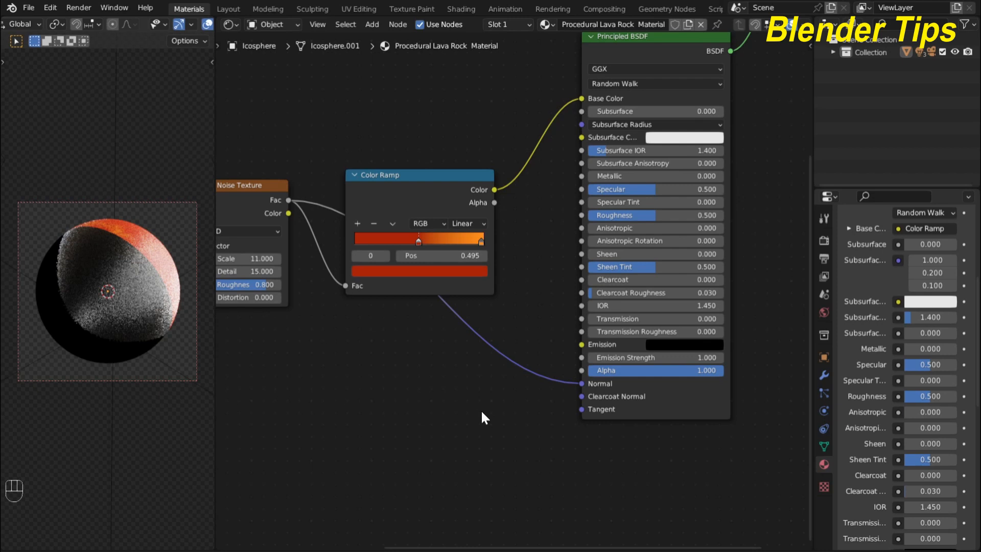
{"action": "middle_click_drag", "start_coordinate": [482, 413], "coordinate": [467, 364]}
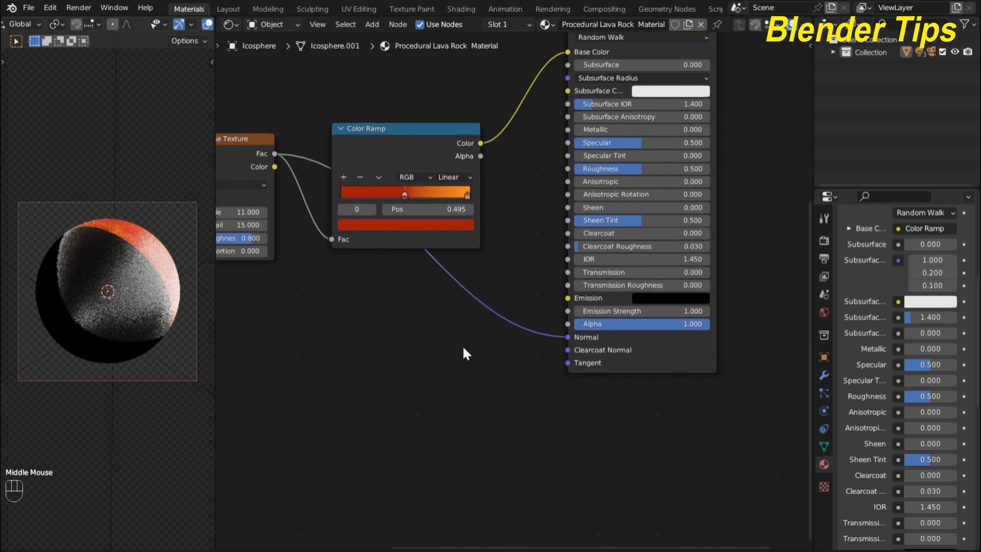
{"action": "key", "text": "shift+a"}
{"action": "left_click", "coordinate": [463, 348]}
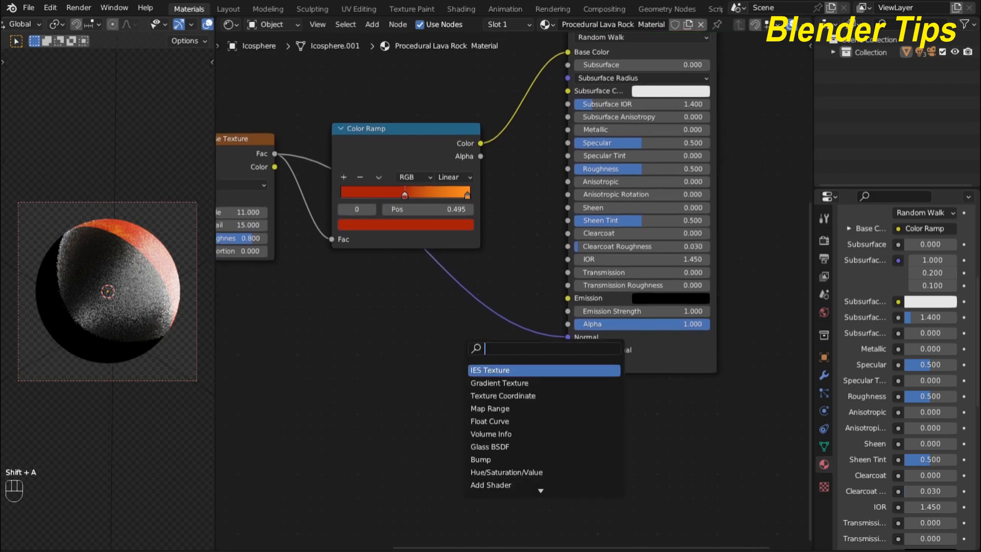
{"action": "type", "text": "bu"}
{"action": "key", "text": "Return"}
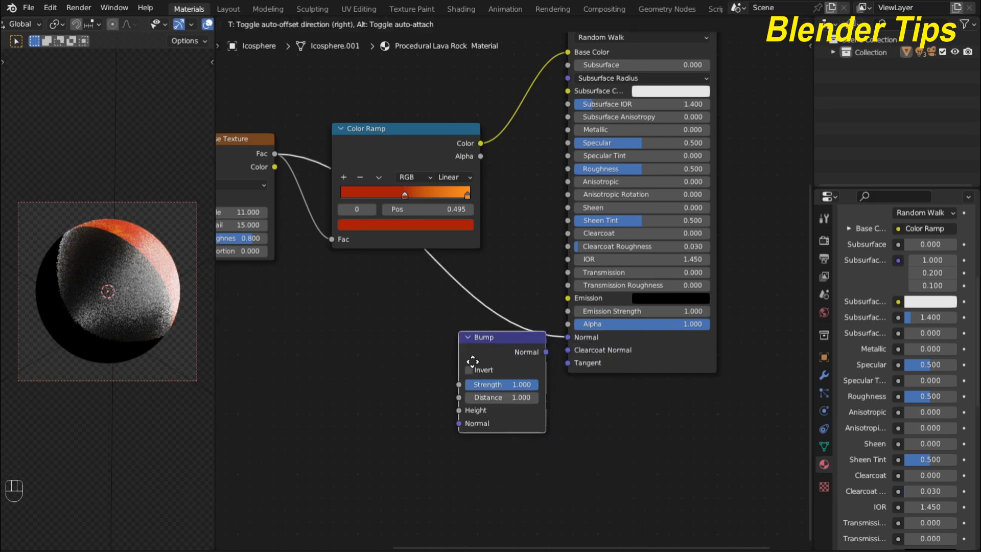
{"action": "left_click", "coordinate": [461, 367]}
{"action": "mouse_move", "coordinate": [432, 401]}
{"action": "left_mouse_down"}
{"action": "mouse_move", "coordinate": [421, 397]}
{"action": "mouse_move", "coordinate": [432, 389]}
{"action": "left_mouse_up"}
{"action": "scroll", "coordinate": [99, 302], "scroll_direction": "up", "scroll_amount": 4}
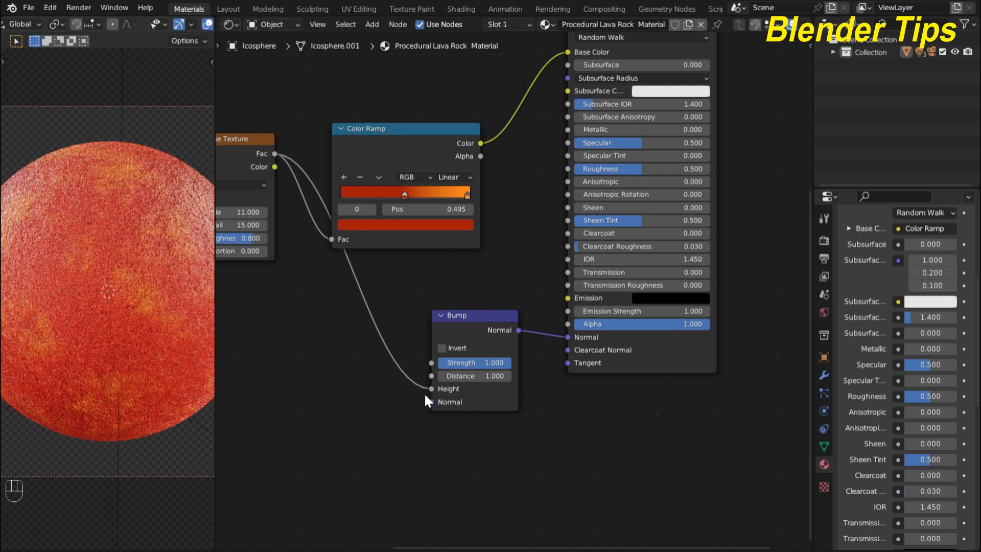
Step: Set the Bump node's Strength to 0.5
{"action": "left_click_drag", "start_coordinate": [479, 361], "coordinate": [448, 361]}
{"action": "left_click", "coordinate": [479, 362]}
{"action": "type", "text": "0.5"}
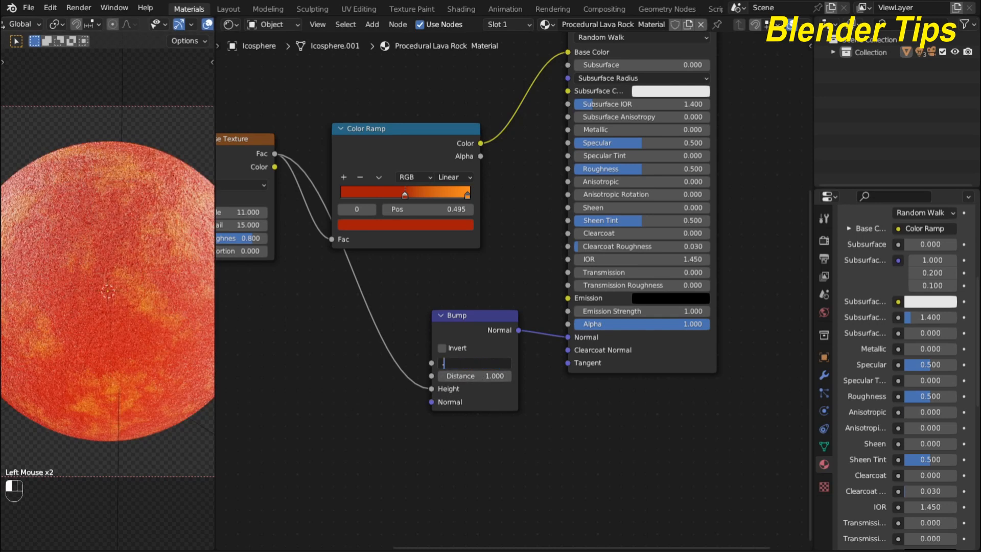
{"action": "key", "text": "Return"}
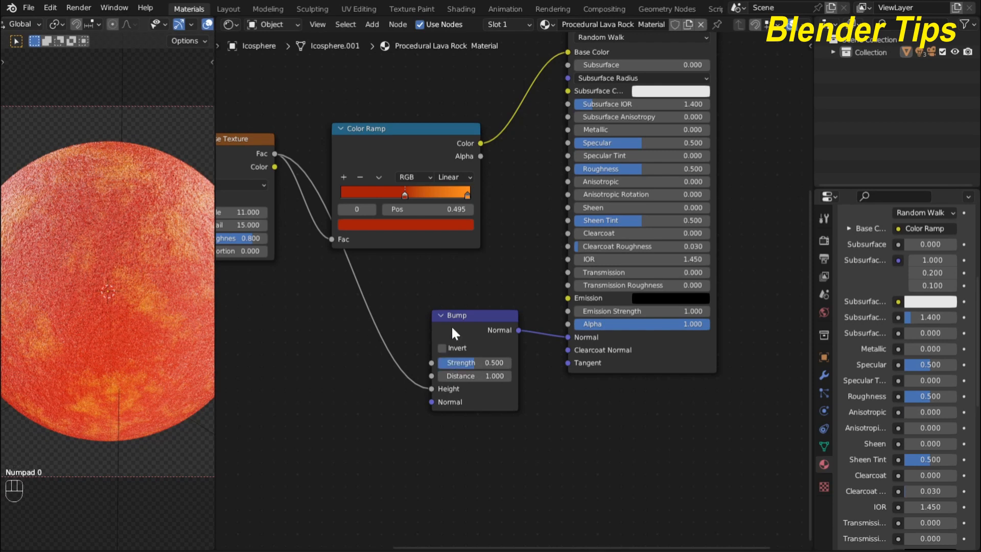
Step: Move the Principled BSDF node slightly lower, closer in line with the Color Ramp and Bump nodes
{"action": "scroll", "coordinate": [128, 312], "scroll_direction": "down", "scroll_amount": 2}
{"action": "scroll", "coordinate": [345, 399], "scroll_direction": "down", "scroll_amount": 2}
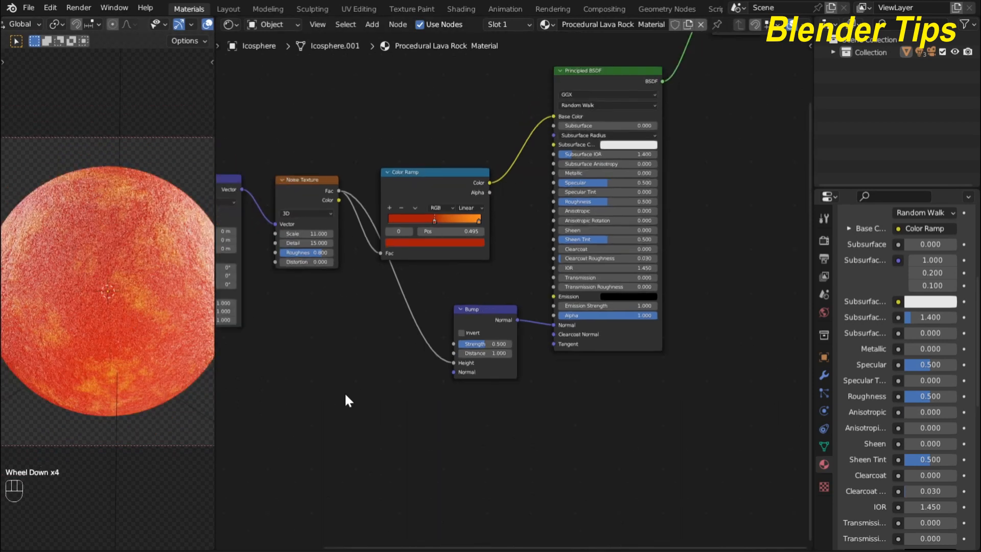
{"action": "scroll", "coordinate": [387, 395], "scroll_direction": "down", "scroll_amount": 2}
{"action": "middle_click_drag", "start_coordinate": [390, 386], "coordinate": [443, 397]}
{"action": "scroll", "coordinate": [463, 382], "scroll_direction": "down", "scroll_amount": 1}
{"action": "left_click_drag", "start_coordinate": [614, 139], "coordinate": [611, 177]}
Step: Join the Mapping, Noise Texture, Color Ramp, Bump and Principled BSDF nodes in a new frame
{"action": "scroll", "coordinate": [434, 348], "scroll_direction": "up", "scroll_amount": 2}
{"action": "scroll", "coordinate": [434, 348], "scroll_direction": "down", "scroll_amount": 2}
{"action": "middle_click_drag", "start_coordinate": [425, 360], "coordinate": [431, 354]}
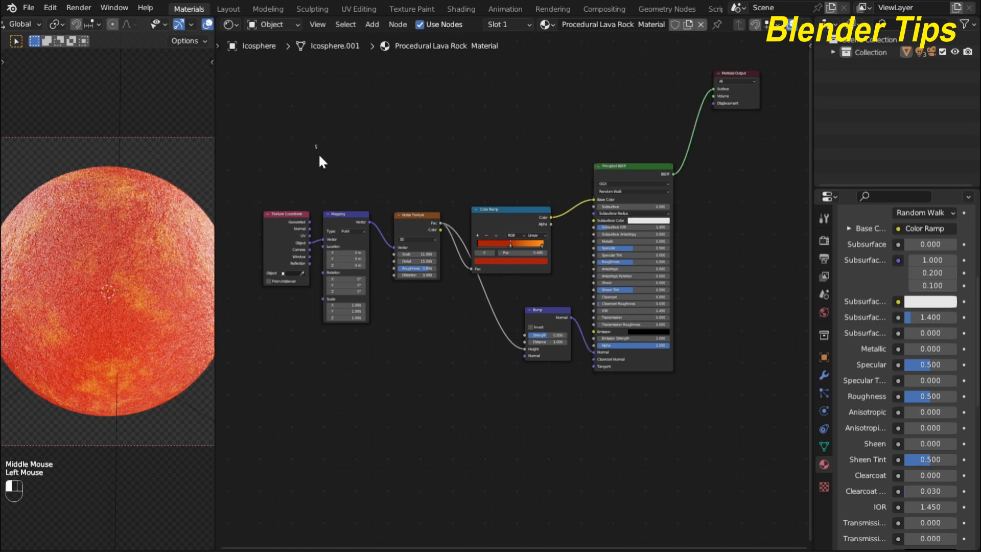
{"action": "left_click_drag", "start_coordinate": [316, 144], "coordinate": [687, 387]}
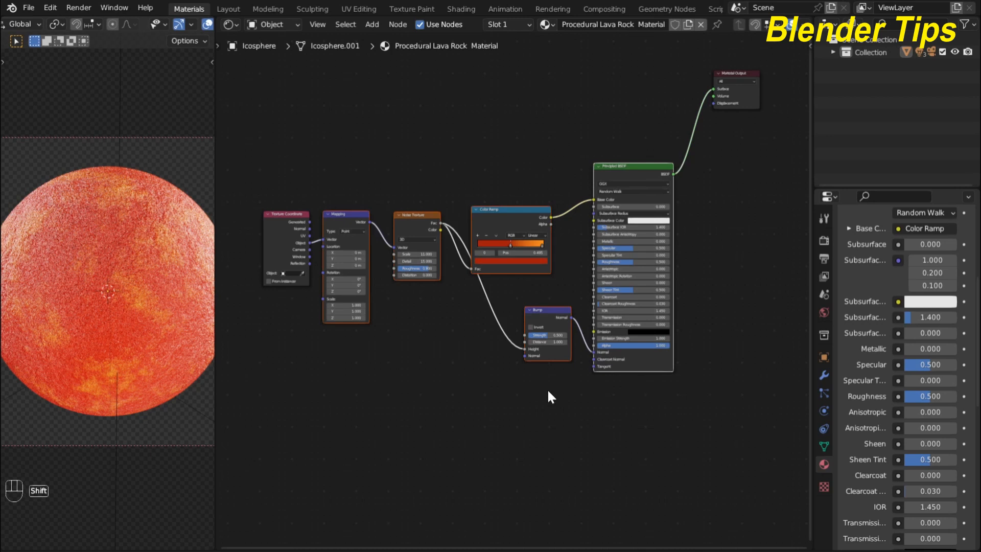
{"action": "key", "text": "shift+j"}
{"action": "key", "text": "ctrl+j"}
Step: Label the new node frame Lava
{"action": "scroll", "coordinate": [533, 391], "scroll_direction": "up", "scroll_amount": 1}
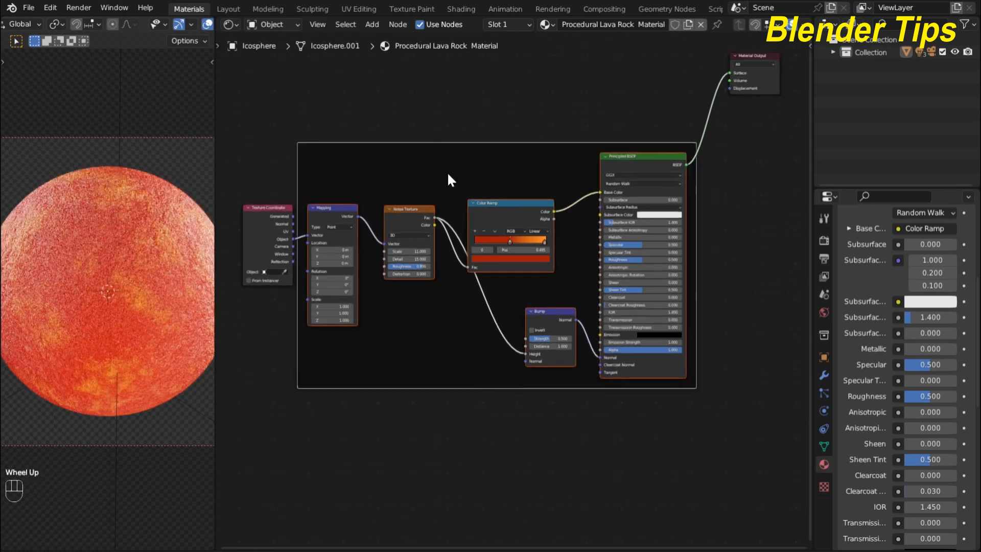
{"action": "key", "text": "F2"}
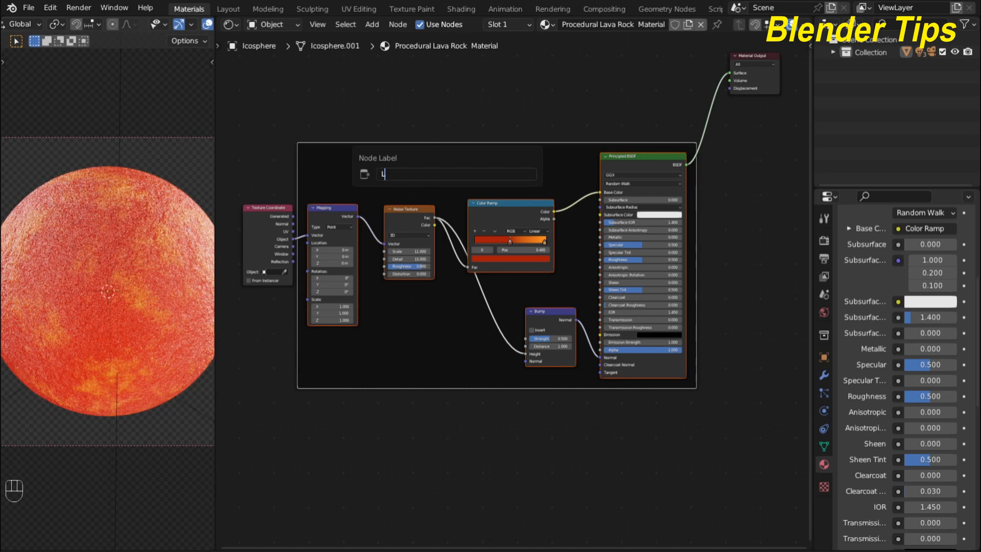
{"action": "type", "text": "Lava"}
{"action": "key", "text": "Return"}
Step: Add a second Noise Texture node in the empty area above the Lava frame
{"action": "scroll", "coordinate": [402, 345], "scroll_direction": "down", "scroll_amount": 2}
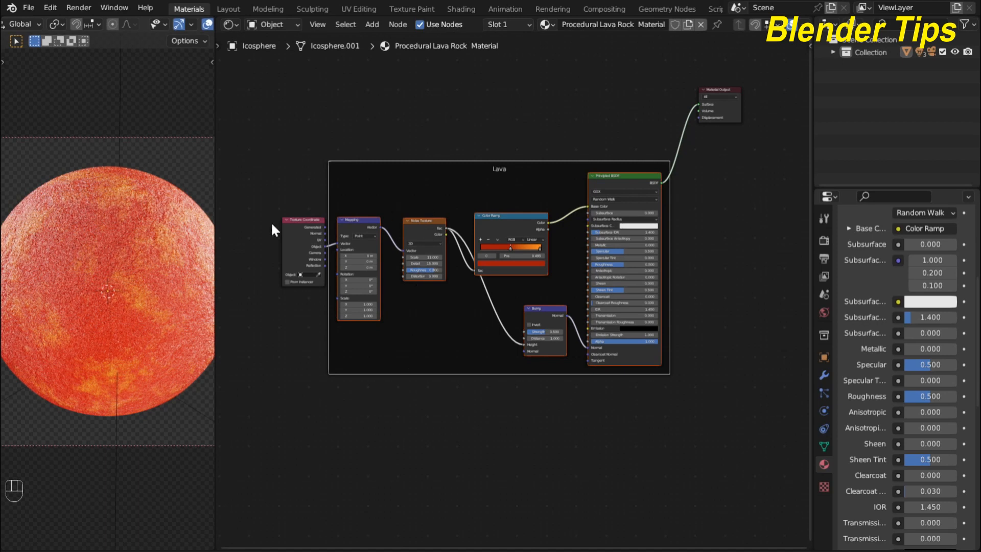
{"action": "middle_click_drag", "start_coordinate": [413, 285], "coordinate": [376, 398]}
{"action": "middle_click_drag", "start_coordinate": [449, 182], "coordinate": [482, 197]}
{"action": "scroll", "coordinate": [462, 201], "scroll_direction": "down", "scroll_amount": 1}
{"action": "scroll", "coordinate": [458, 185], "scroll_direction": "up", "scroll_amount": 2}
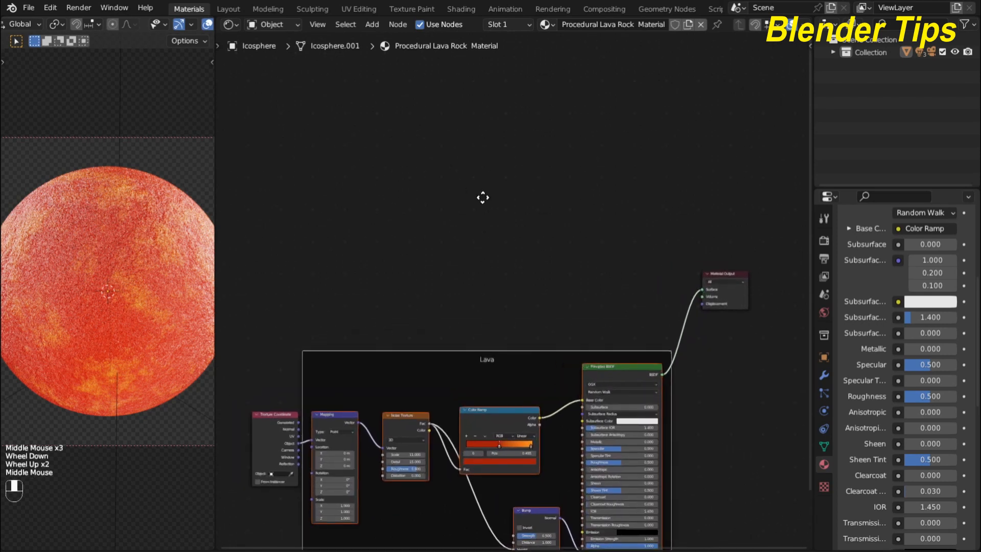
{"action": "key", "text": "shift+a"}
{"action": "left_click", "coordinate": [457, 183]}
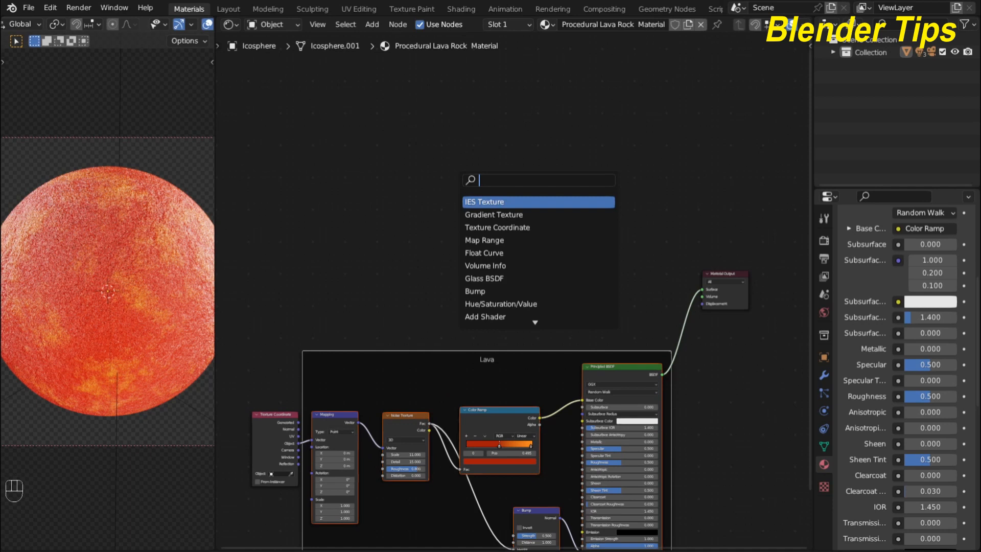
{"action": "type", "text": "no"}
{"action": "key", "text": "Return"}
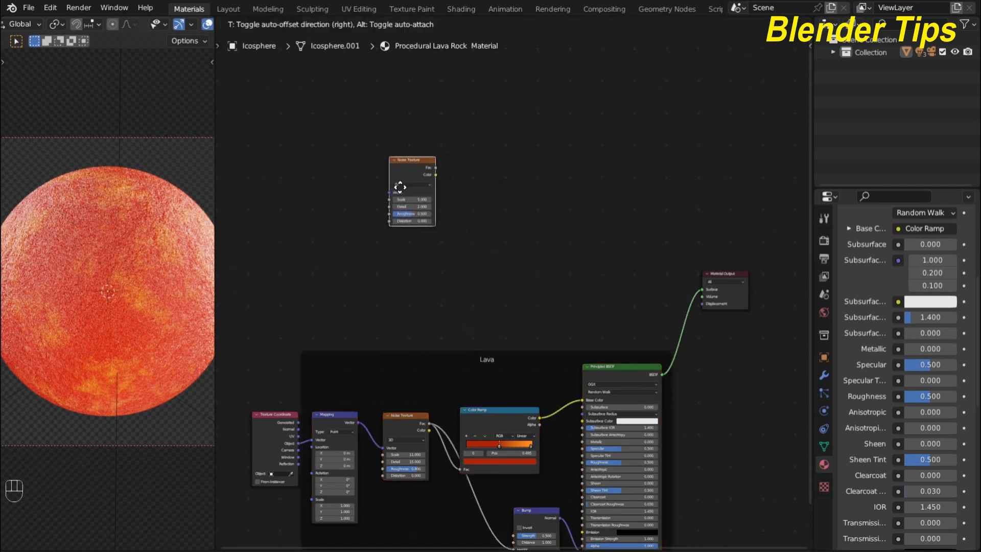
{"action": "left_click", "coordinate": [376, 194]}
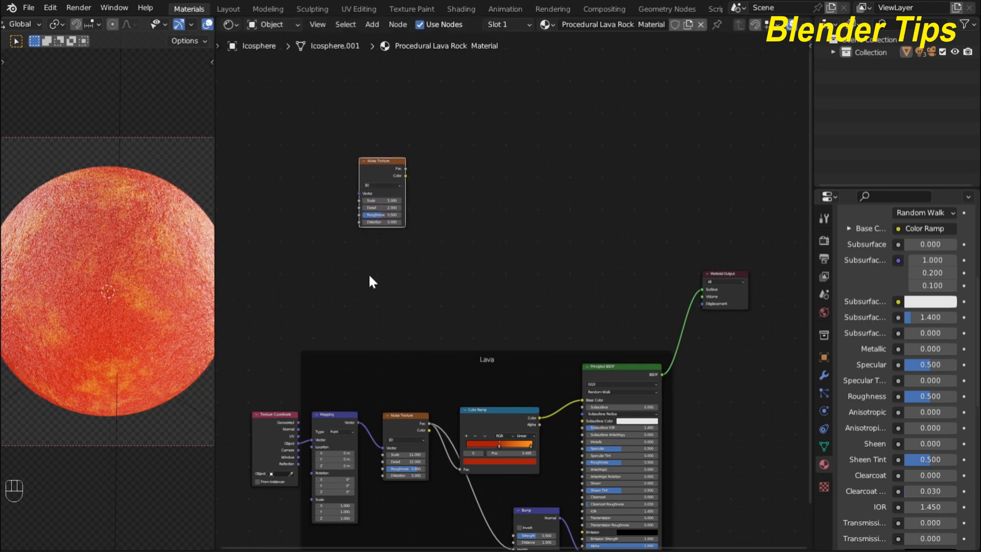
Step: Move the Texture Coordinate node up and link its Object output to the Vector input of the new Noise Texture
{"action": "left_click", "coordinate": [265, 422]}
{"action": "left_click_drag", "start_coordinate": [265, 422], "coordinate": [428, 193]}
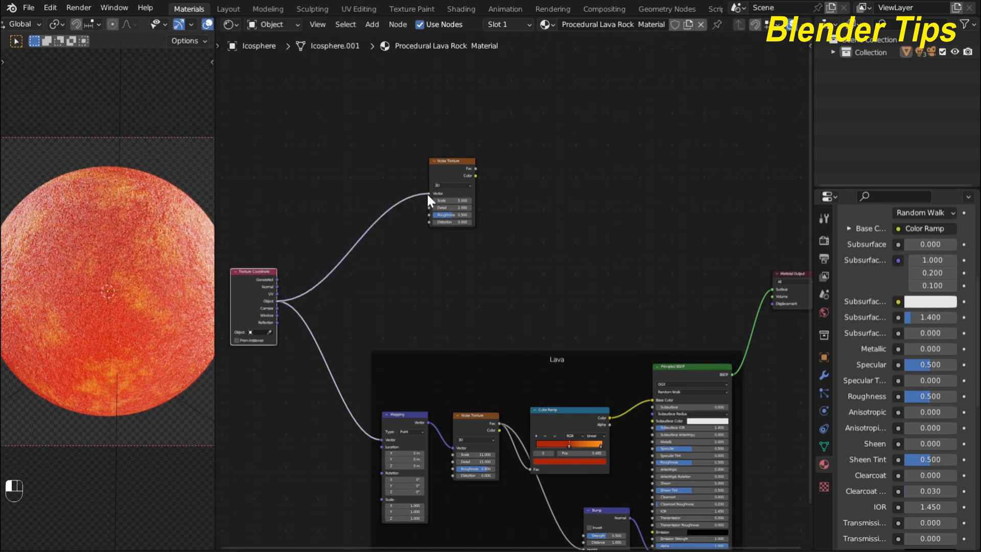
Step: Preview the new Noise Texture on the sphere by routing its Fac output to the Material Output surface
{"action": "scroll", "coordinate": [410, 255], "scroll_direction": "up", "scroll_amount": 2}
{"action": "scroll", "coordinate": [410, 255], "scroll_direction": "down", "scroll_amount": 2}
{"action": "middle_click_drag", "start_coordinate": [414, 256], "coordinate": [409, 269]}
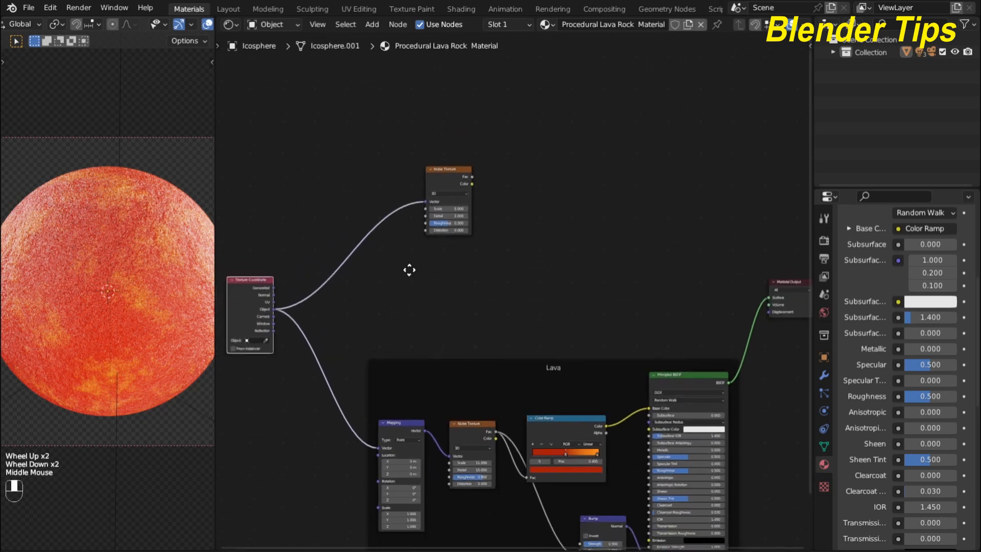
{"action": "left_click", "coordinate": [433, 184]}
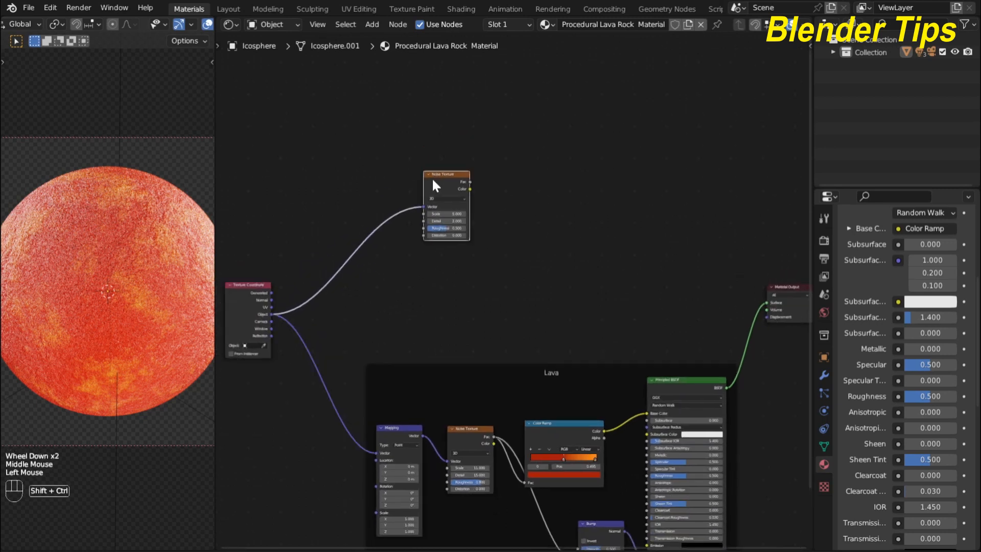
{"action": "left_click", "coordinate": [432, 181], "text": "ctrl+shift"}
Step: Set the Scale of the Noise Texture above the Lava frame to 10
{"action": "scroll", "coordinate": [395, 252], "scroll_direction": "up", "scroll_amount": 2}
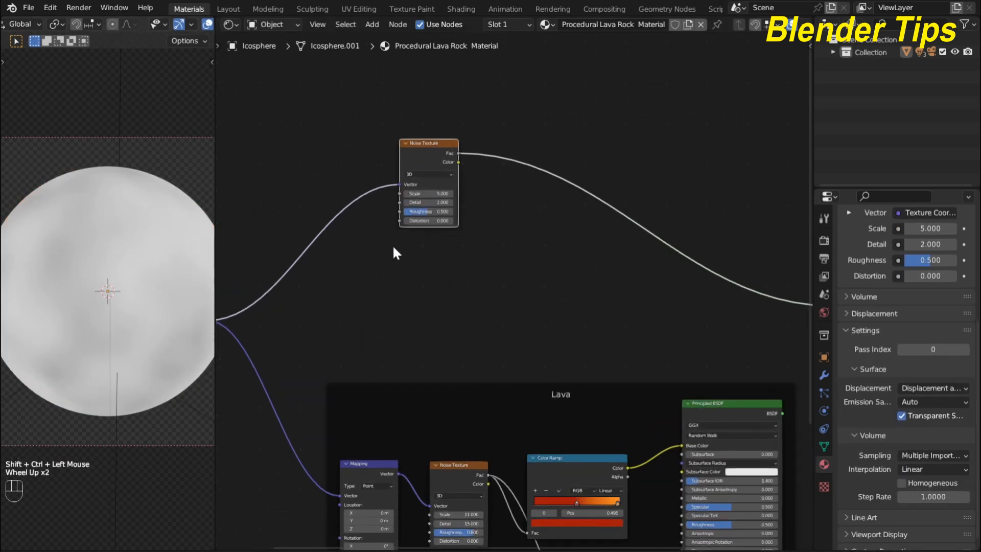
{"action": "scroll", "coordinate": [384, 265], "scroll_direction": "down", "scroll_amount": 1}
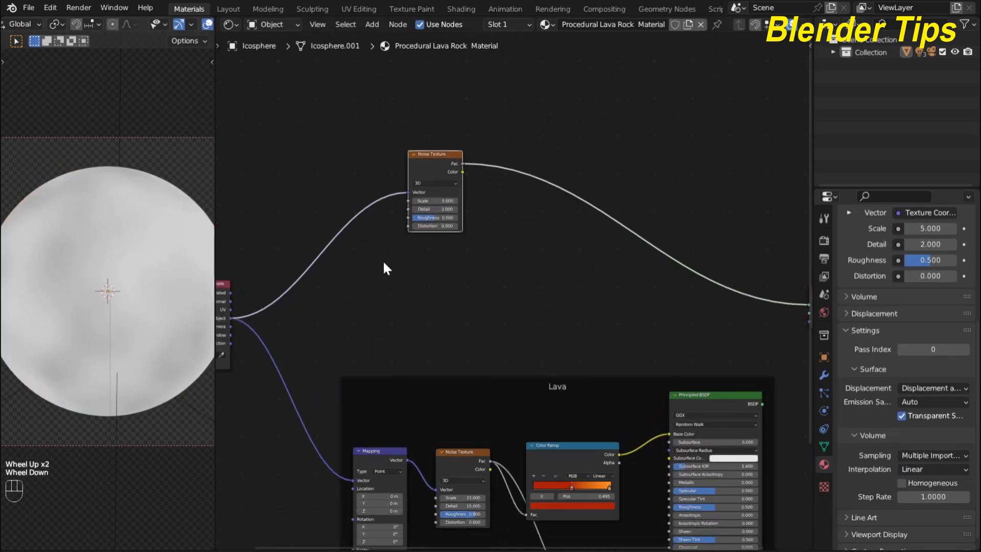
{"action": "scroll", "coordinate": [383, 267], "scroll_direction": "up", "scroll_amount": 1}
{"action": "middle_click_drag", "start_coordinate": [383, 267], "coordinate": [384, 297]}
{"action": "scroll", "coordinate": [386, 252], "scroll_direction": "up", "scroll_amount": 2}
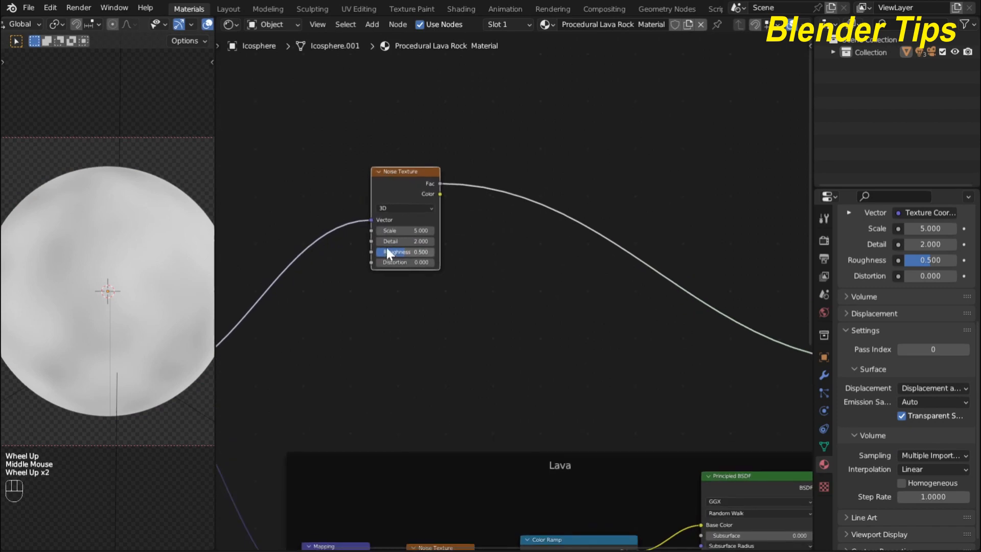
{"action": "left_click", "coordinate": [396, 230]}
{"action": "type", "text": "1"}
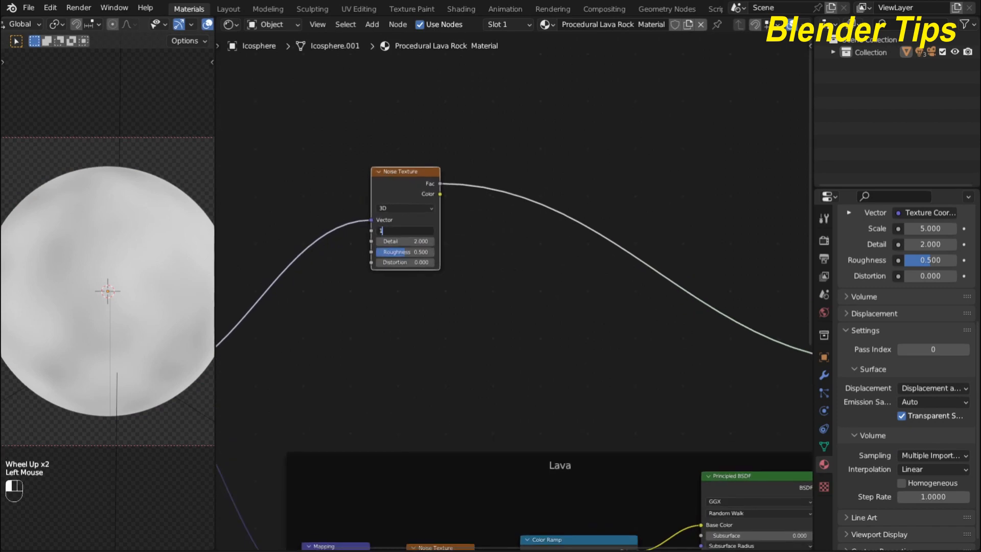
{"action": "type", "text": "0"}
{"action": "key", "text": "Return"}
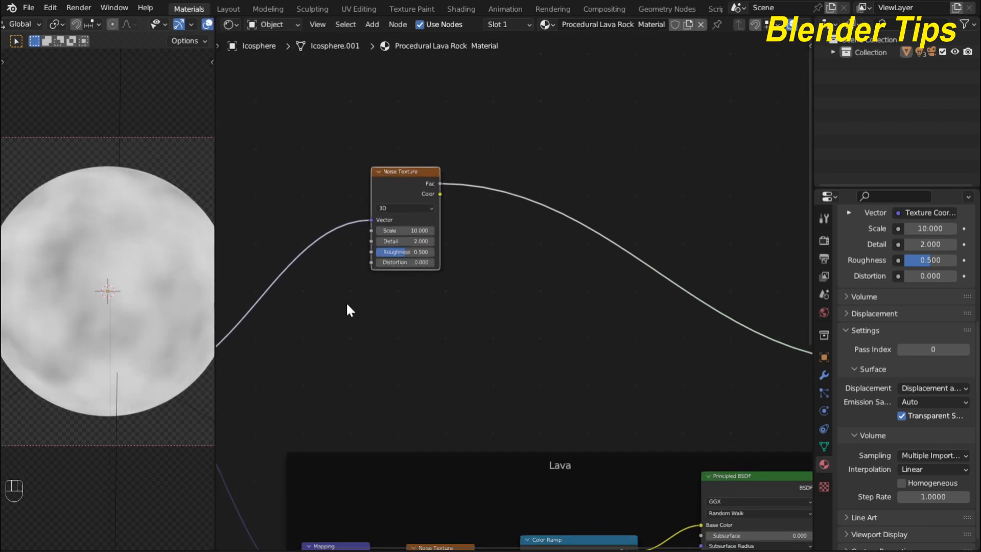
Step: Set the same Noise Texture's Detail to 15 and its Roughness to 0.600
{"action": "left_click", "coordinate": [401, 241]}
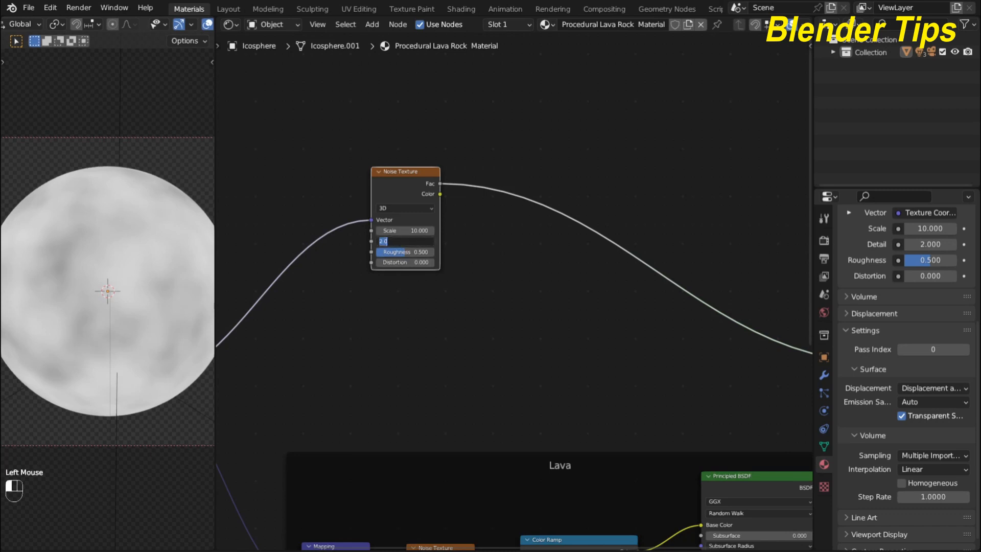
{"action": "type", "text": "15"}
{"action": "key", "text": "Return"}
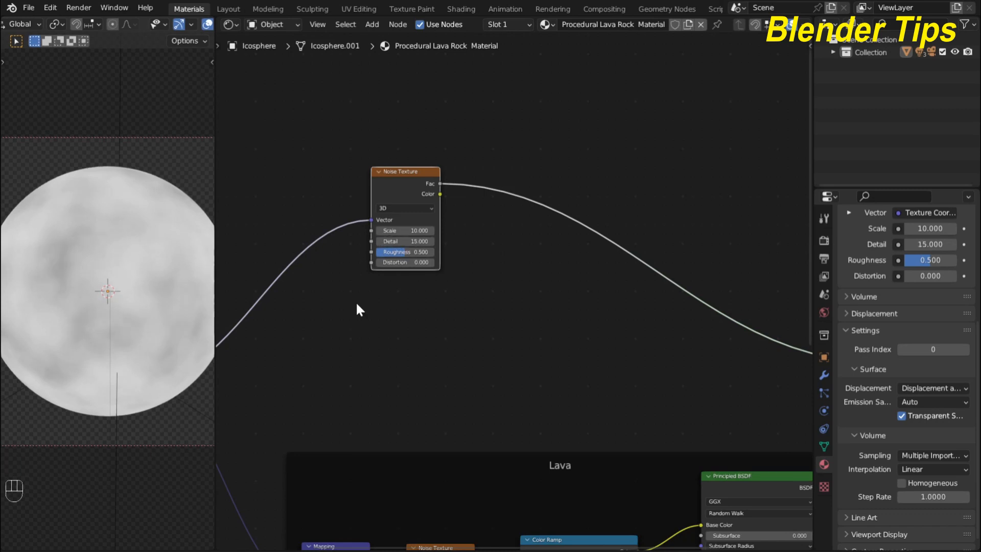
{"action": "left_click", "coordinate": [396, 252]}
{"action": "left_click_drag", "start_coordinate": [397, 252], "coordinate": [407, 254]}
{"action": "double_click", "coordinate": [407, 252]}
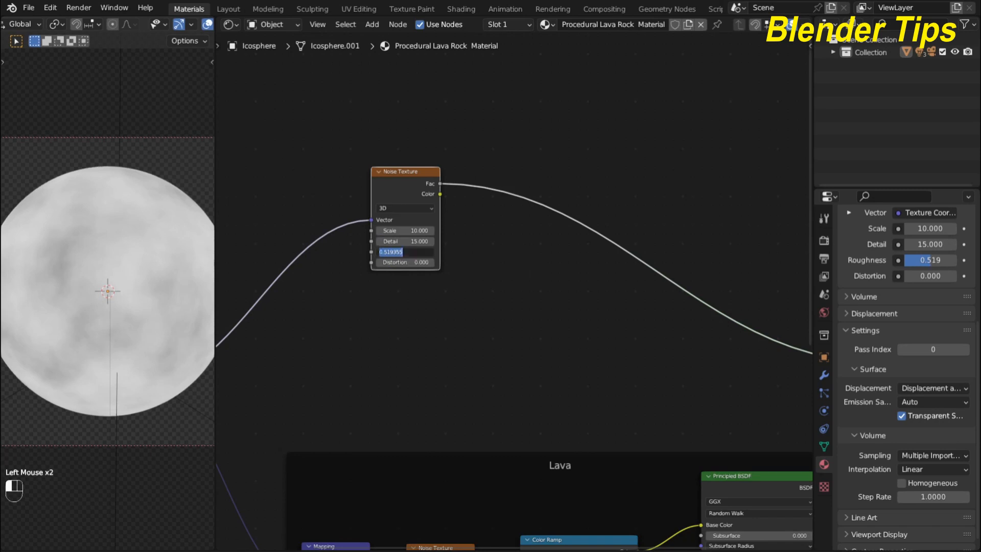
{"action": "type", "text": ".600"}
{"action": "key", "text": "Return"}
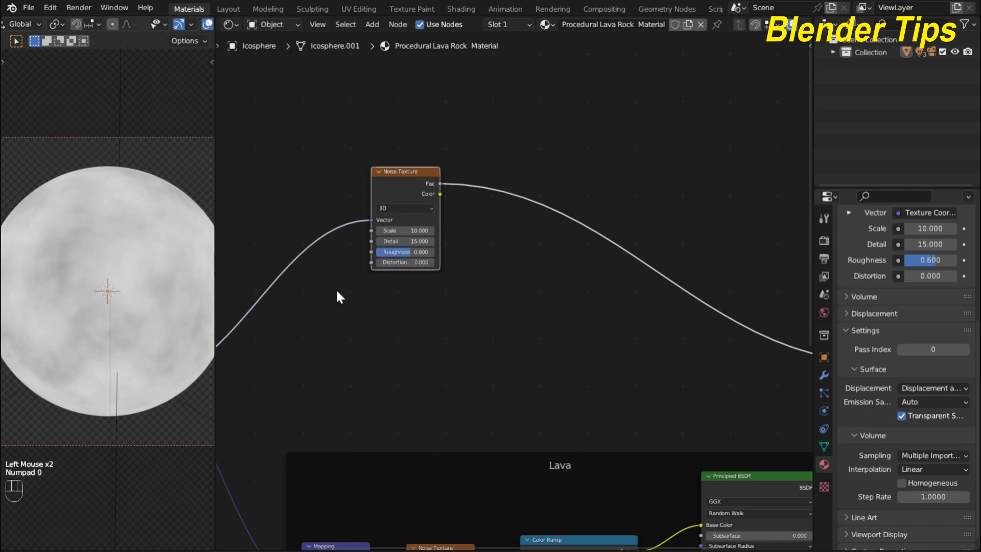
Step: Insert a Color Ramp node on the link between the upper Noise Texture and the Material Output
{"action": "scroll", "coordinate": [410, 303], "scroll_direction": "down", "scroll_amount": 2}
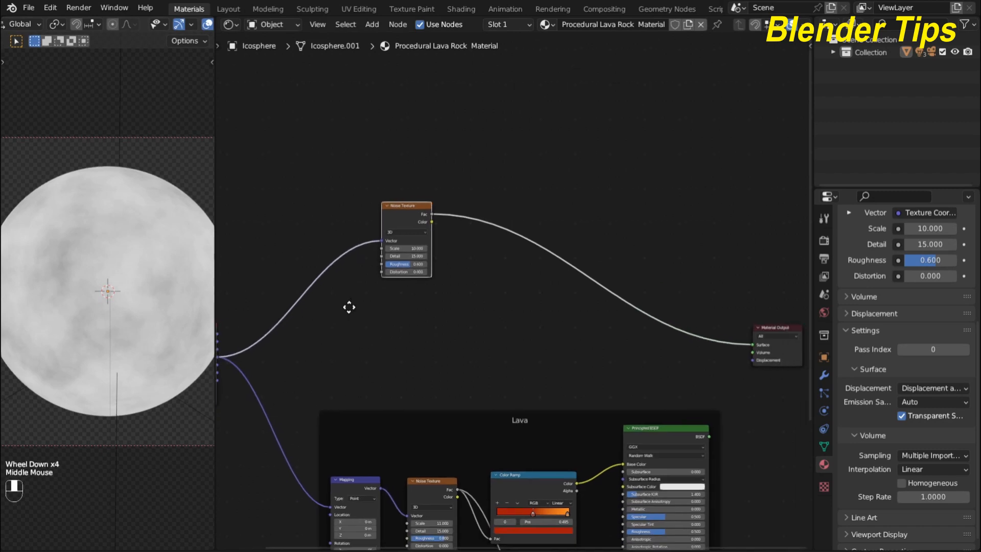
{"action": "middle_click_drag", "start_coordinate": [470, 301], "coordinate": [427, 302]}
{"action": "scroll", "coordinate": [403, 298], "scroll_direction": "down", "scroll_amount": 1}
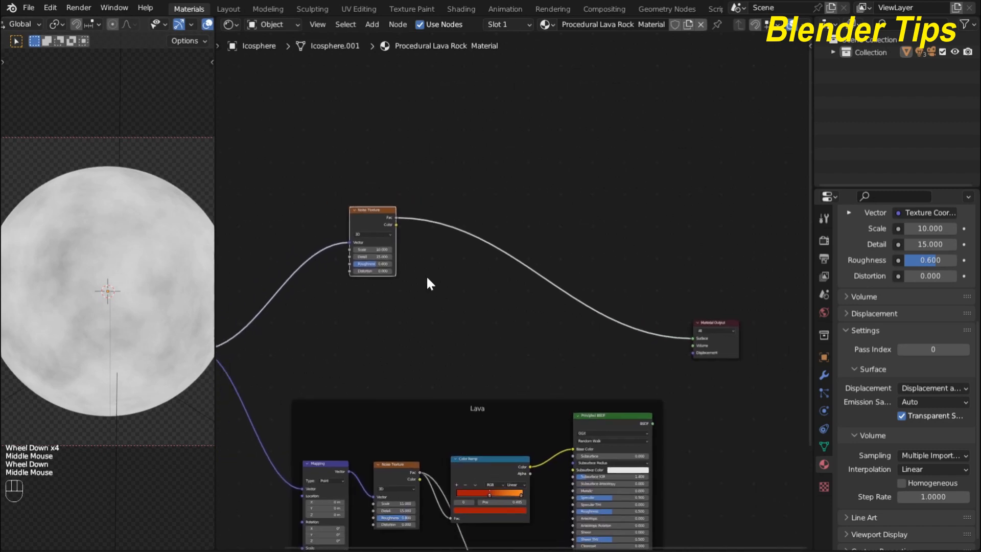
{"action": "scroll", "coordinate": [426, 268], "scroll_direction": "up", "scroll_amount": 1}
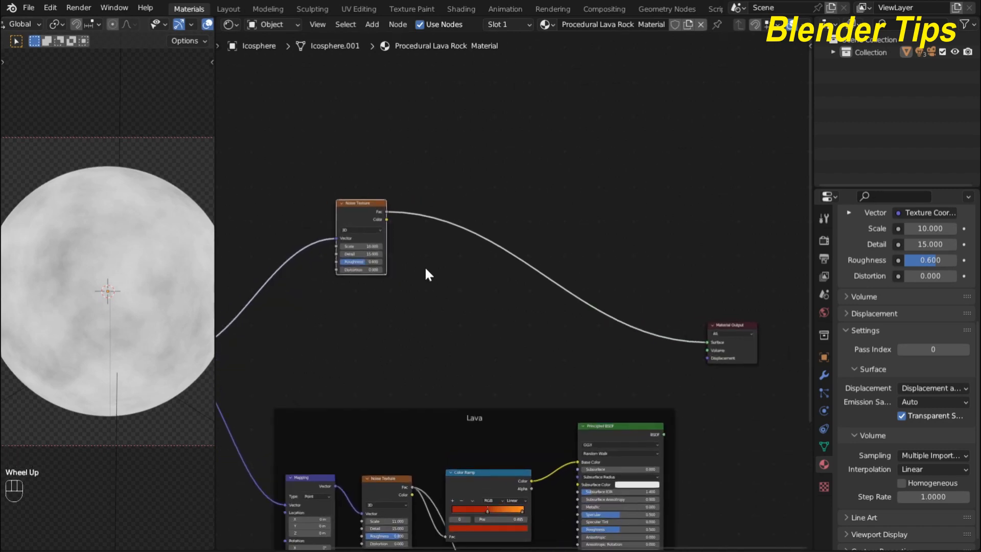
{"action": "key", "text": "shift+a"}
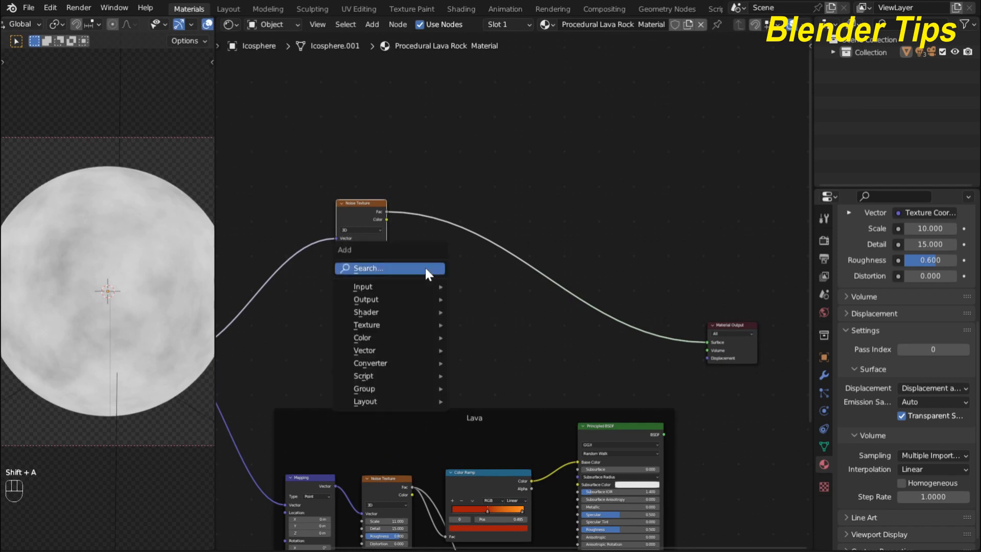
{"action": "left_click", "coordinate": [426, 268]}
{"action": "type", "text": "co"}
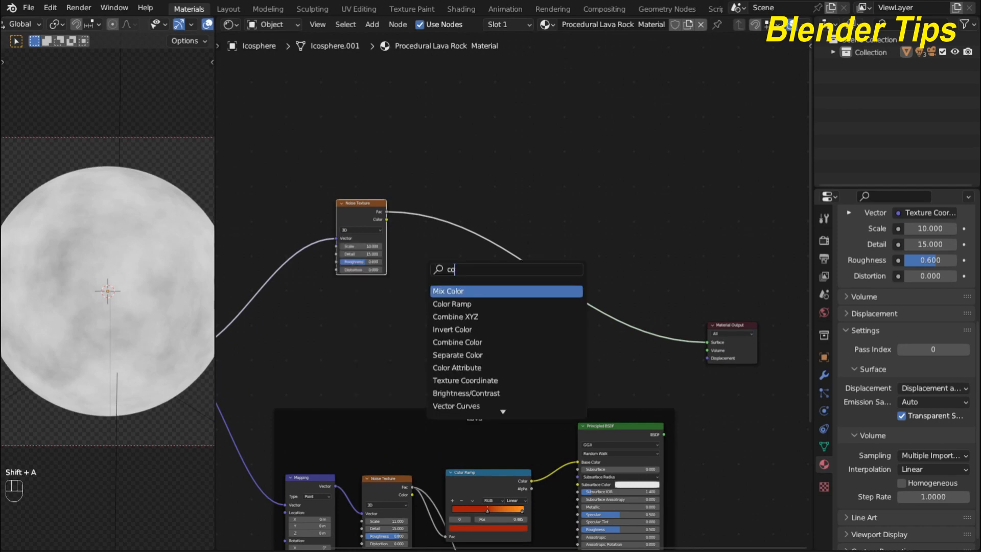
{"action": "key", "text": "Down"}
{"action": "key", "text": "Return"}
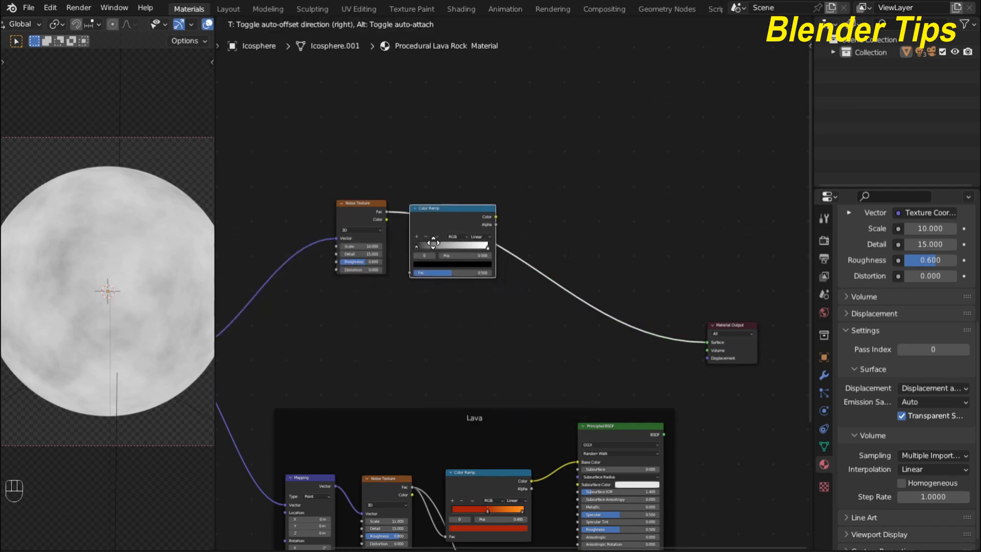
{"action": "left_click", "coordinate": [432, 240]}
Step: Darken the white end stop of the new Color Ramp to a medium grey
{"action": "scroll", "coordinate": [416, 302], "scroll_direction": "up", "scroll_amount": 1}
{"action": "scroll", "coordinate": [417, 307], "scroll_direction": "up", "scroll_amount": 1}
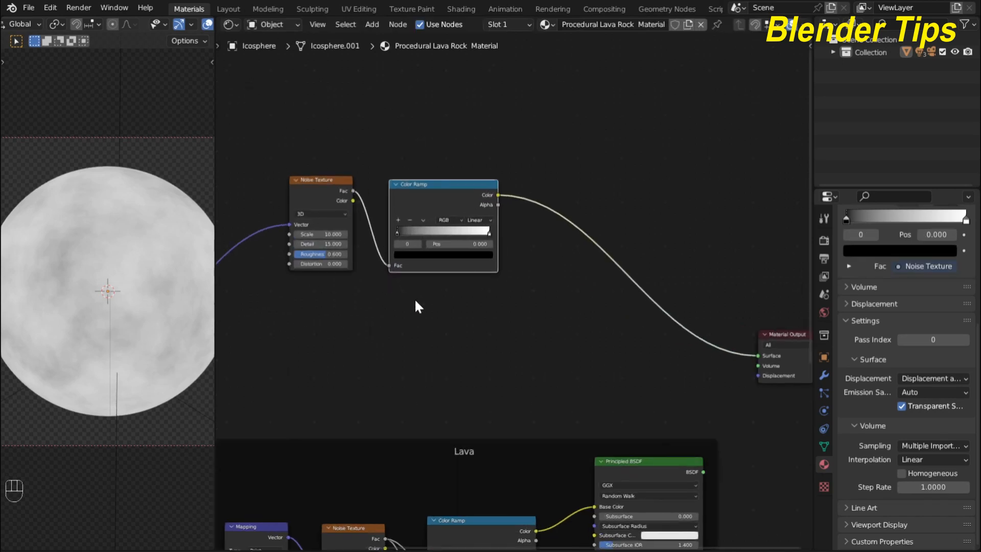
{"action": "left_click", "coordinate": [490, 233]}
{"action": "left_click", "coordinate": [478, 256]}
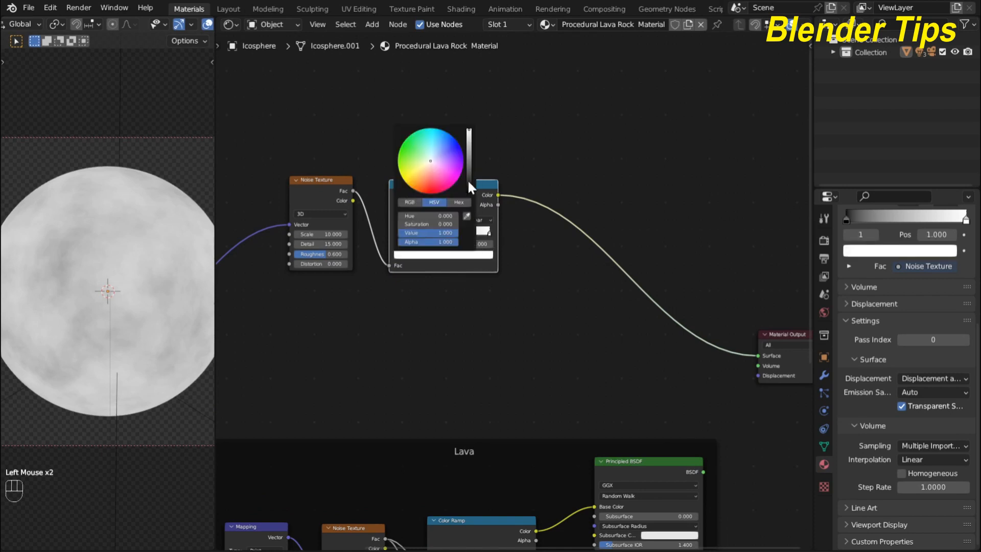
{"action": "left_click_drag", "start_coordinate": [469, 130], "coordinate": [469, 158]}
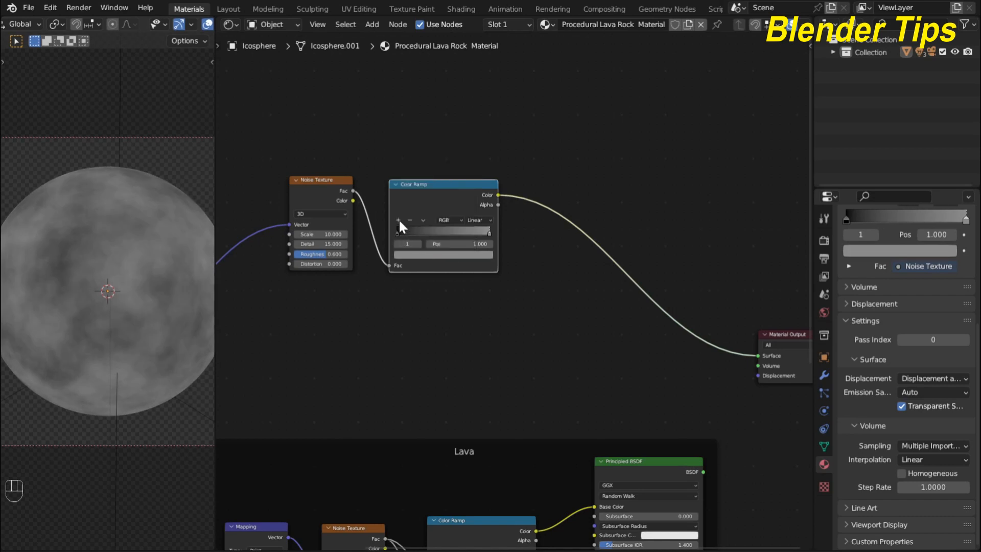
Step: Add a middle stop at position 0.500 to the upper Color Ramp and colour it dark brown with hue 0.042, saturation 0.775, value 0.075
{"action": "left_click", "coordinate": [398, 220]}
{"action": "scroll", "coordinate": [439, 268], "scroll_direction": "up", "scroll_amount": 2}
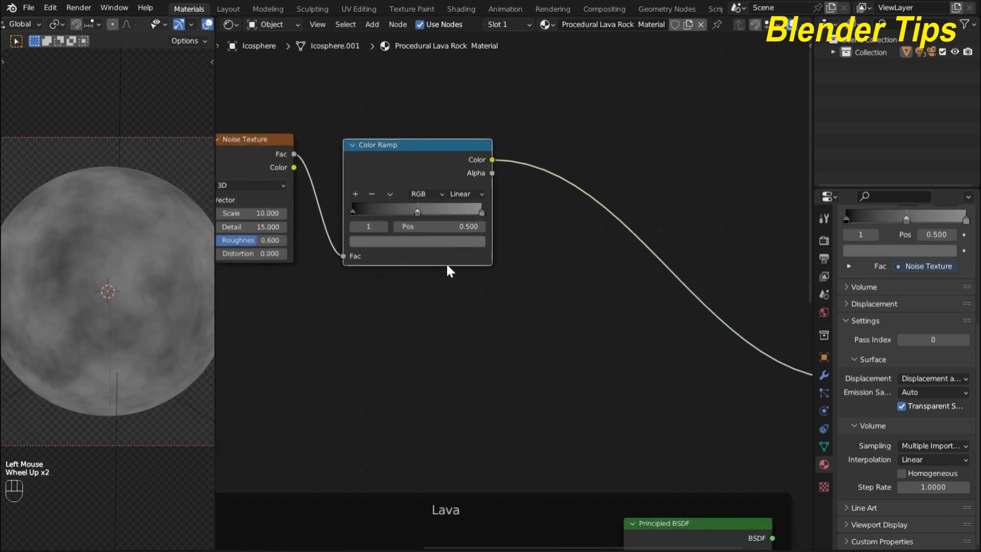
{"action": "left_click", "coordinate": [416, 213]}
{"action": "left_click", "coordinate": [417, 210]}
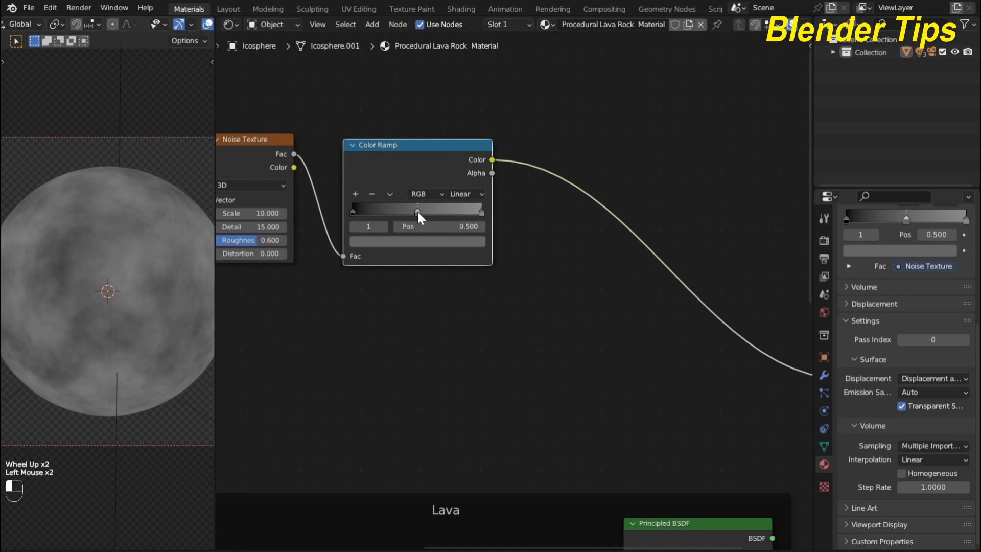
{"action": "left_click", "coordinate": [418, 241]}
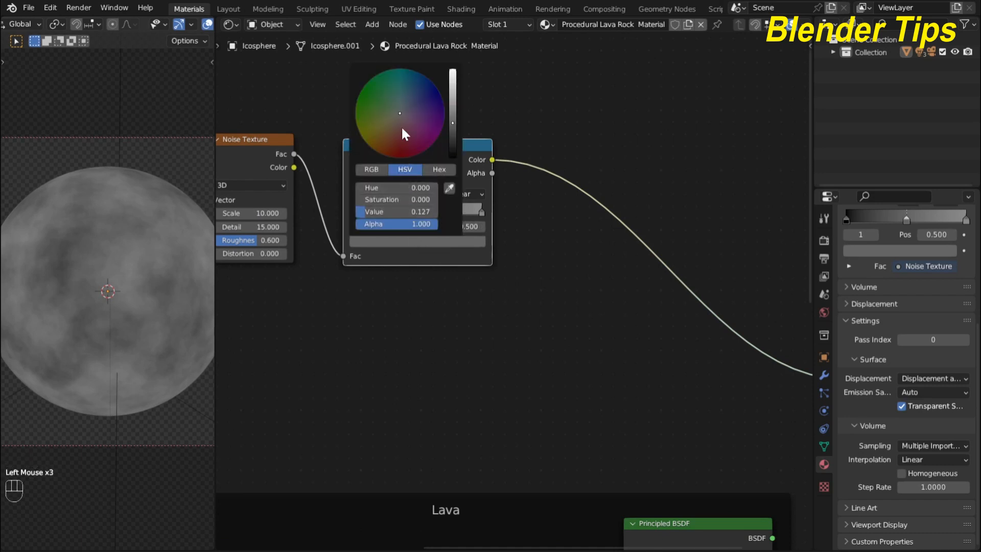
{"action": "left_click_drag", "start_coordinate": [400, 115], "coordinate": [390, 142]}
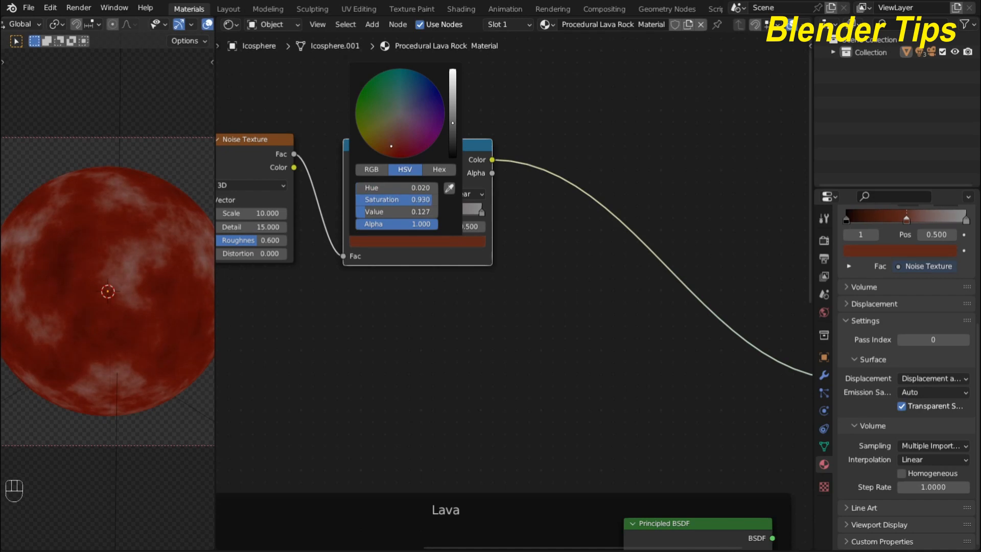
{"action": "left_click_drag", "start_coordinate": [450, 117], "coordinate": [452, 131]}
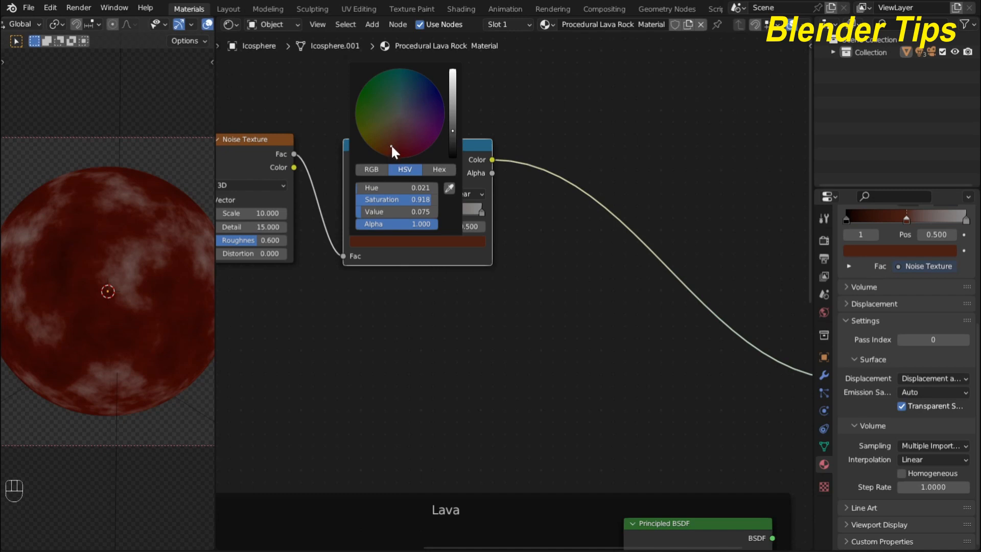
{"action": "left_click_drag", "start_coordinate": [391, 144], "coordinate": [388, 136]}
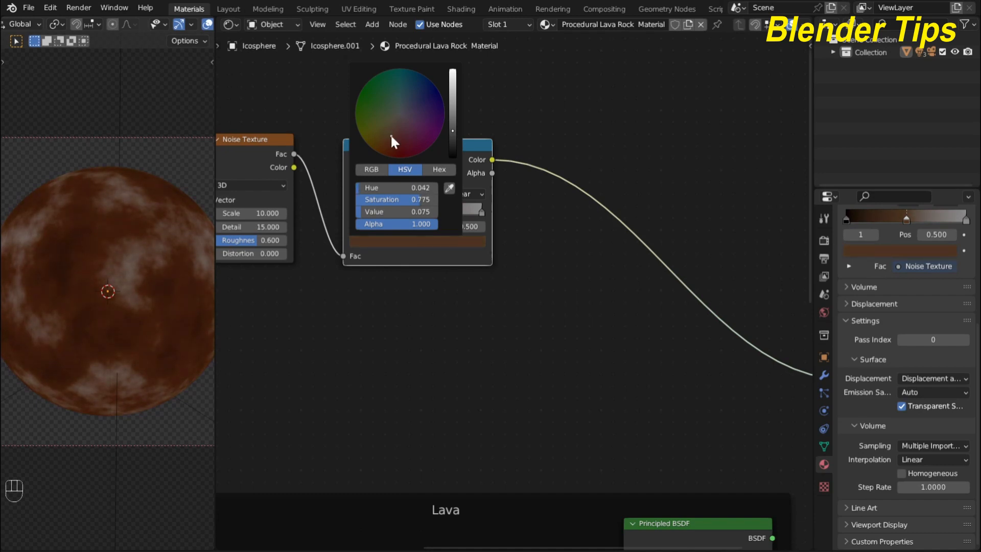
{"action": "left_click", "coordinate": [431, 299]}
Step: Insert a second Principled BSDF on the link between the upper Color Ramp and the Material Output, with the ramp feeding Base Color
{"action": "scroll", "coordinate": [471, 369], "scroll_direction": "down", "scroll_amount": 3}
{"action": "middle_click_drag", "start_coordinate": [471, 370], "coordinate": [499, 289]}
{"action": "scroll", "coordinate": [484, 287], "scroll_direction": "up", "scroll_amount": 2}
{"action": "left_click", "coordinate": [509, 257]}
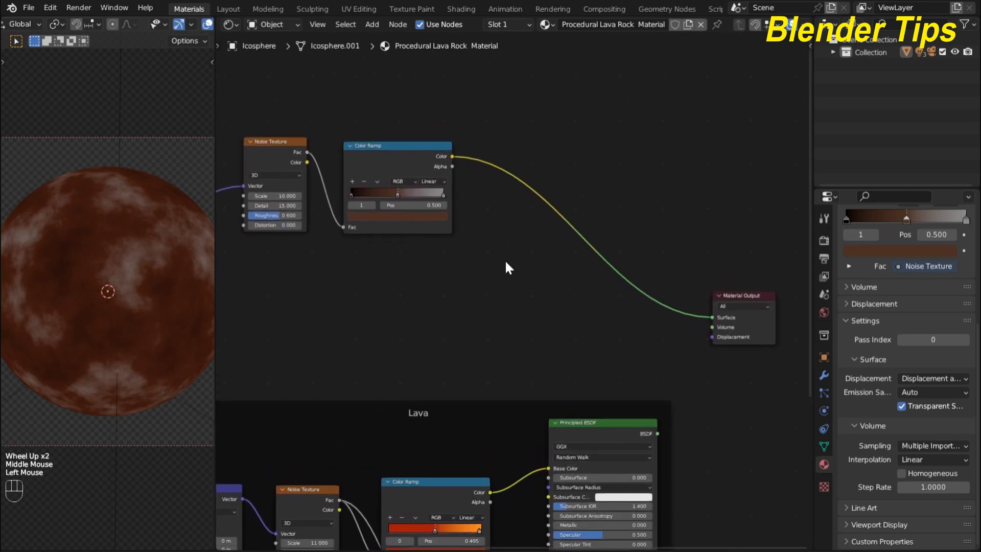
{"action": "key", "text": "shift+a"}
{"action": "left_click", "coordinate": [506, 258]}
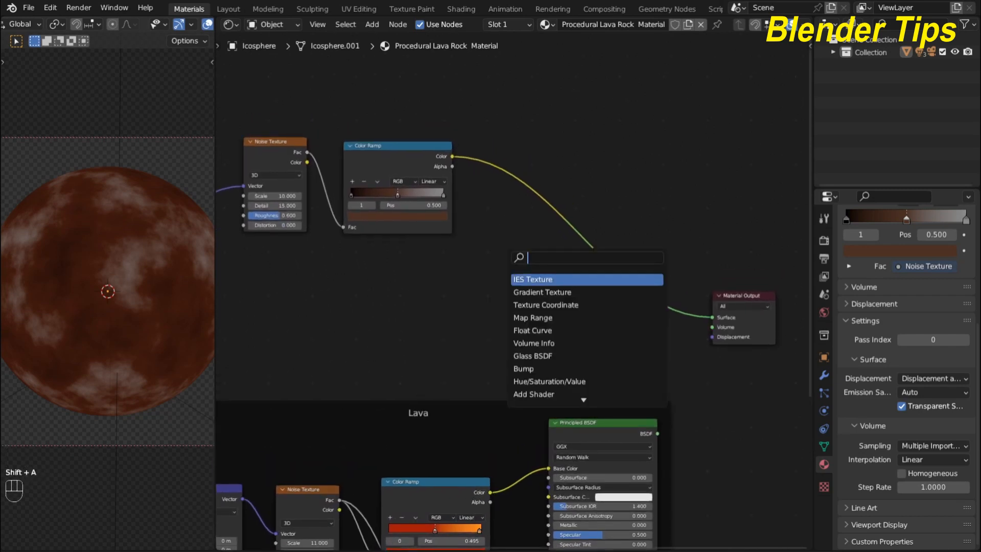
{"action": "type", "text": "pr"}
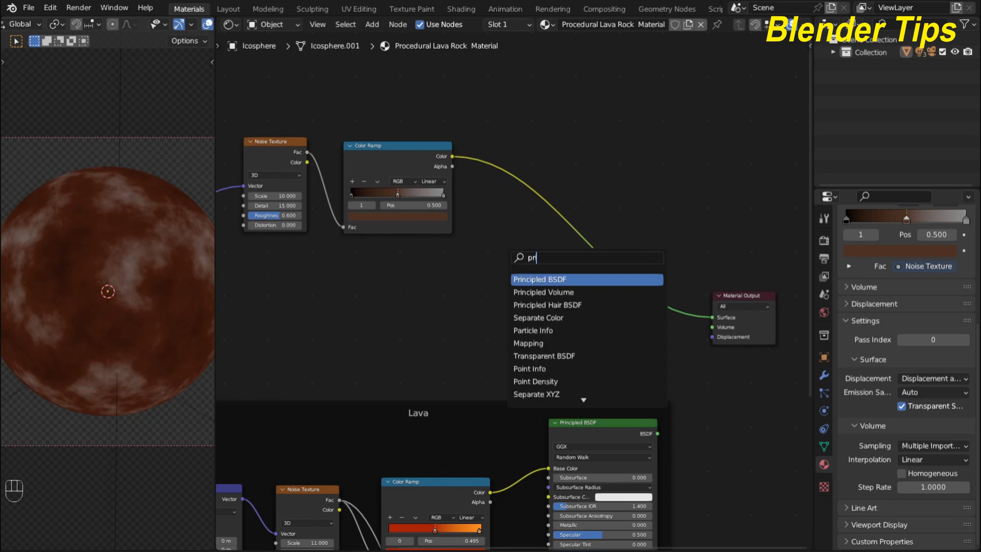
{"action": "key", "text": "Return"}
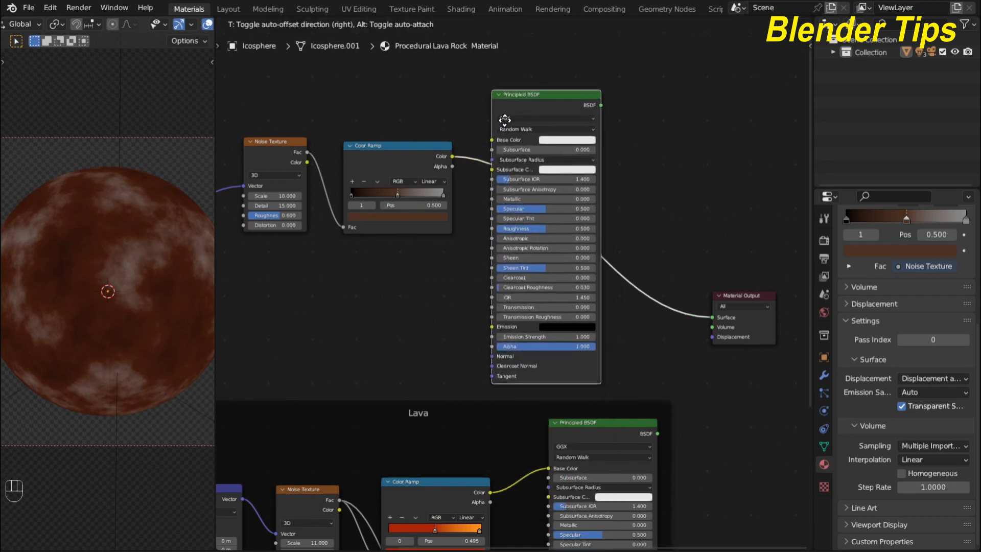
{"action": "left_click", "coordinate": [505, 119]}
{"action": "scroll", "coordinate": [379, 292], "scroll_direction": "down", "scroll_amount": 1}
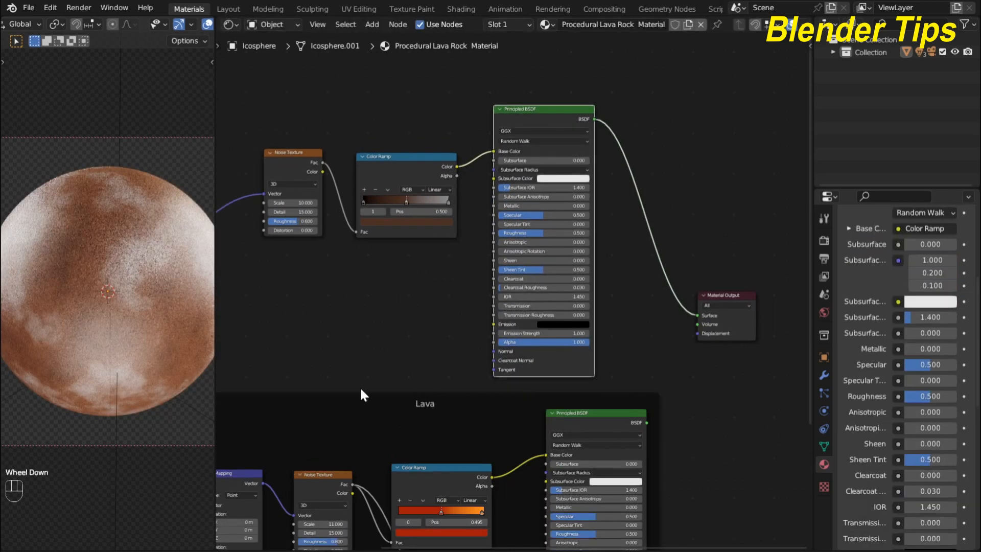
{"action": "scroll", "coordinate": [676, 338], "scroll_direction": "down", "scroll_amount": 2}
{"action": "middle_click_drag", "start_coordinate": [676, 338], "coordinate": [684, 352]}
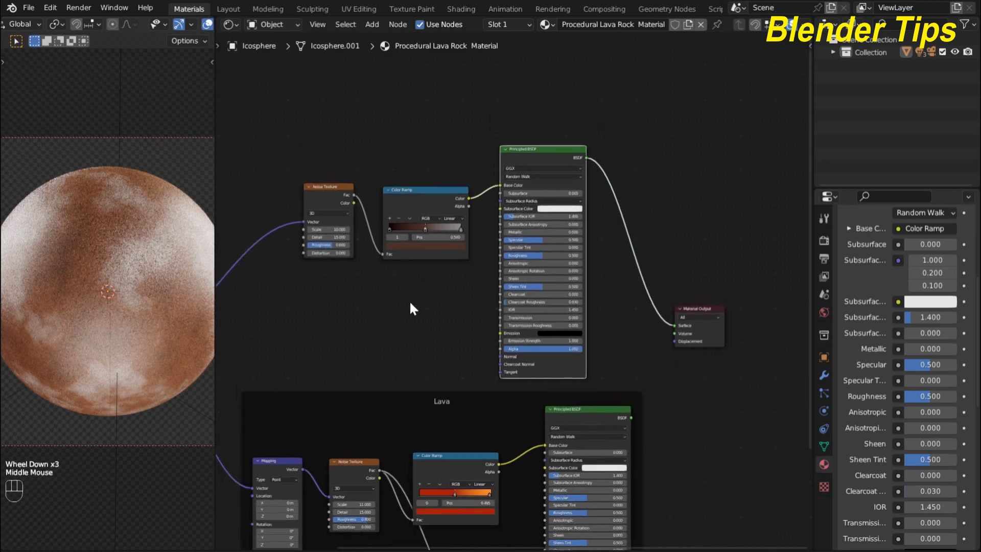
{"action": "scroll", "coordinate": [412, 307], "scroll_direction": "down", "scroll_amount": 1}
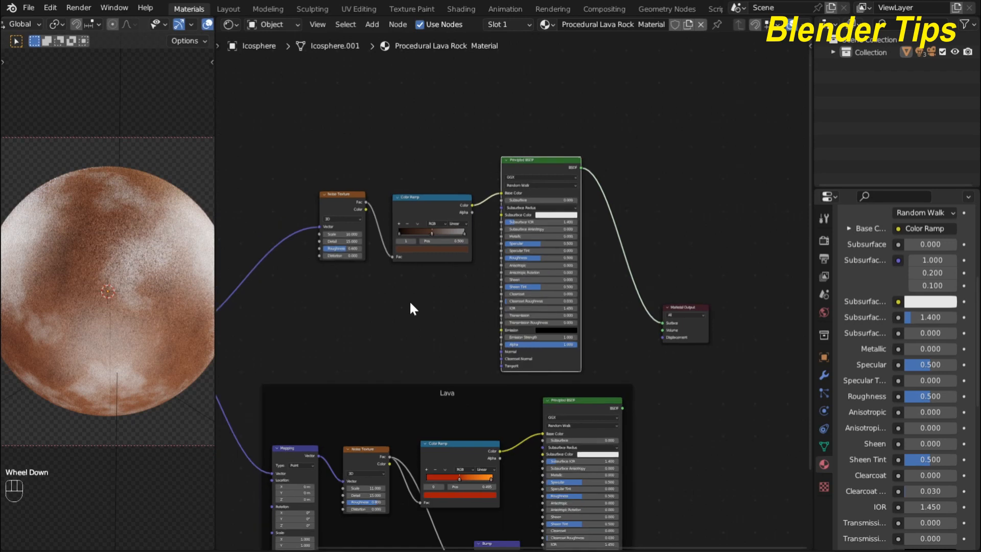
{"action": "middle_click_drag", "start_coordinate": [412, 307], "coordinate": [391, 238]}
{"action": "scroll", "coordinate": [358, 244], "scroll_direction": "up", "scroll_amount": 2}
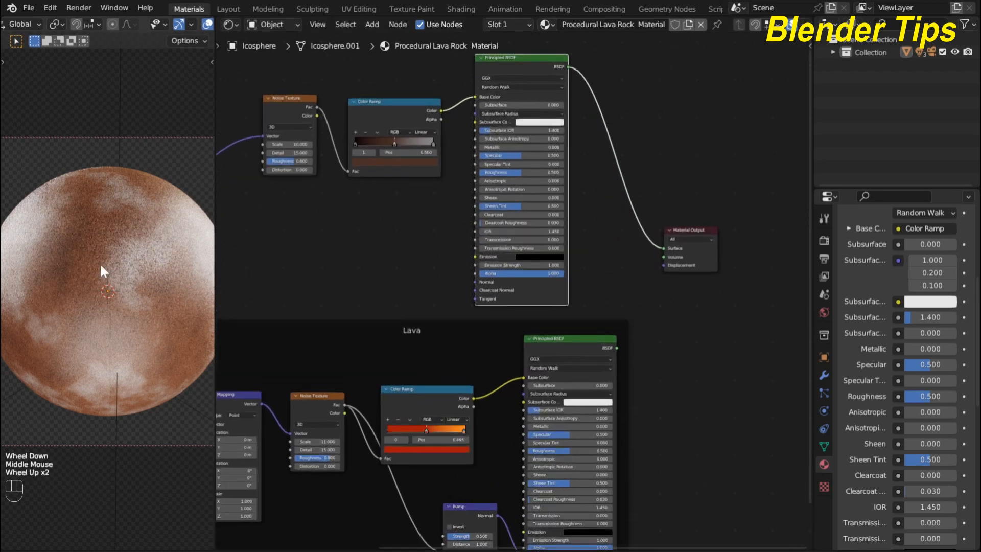
Step: Link the Fac output of the upper Noise Texture to the Normal input of the upper Principled BSDF
{"action": "scroll", "coordinate": [103, 265], "scroll_direction": "up", "scroll_amount": 2}
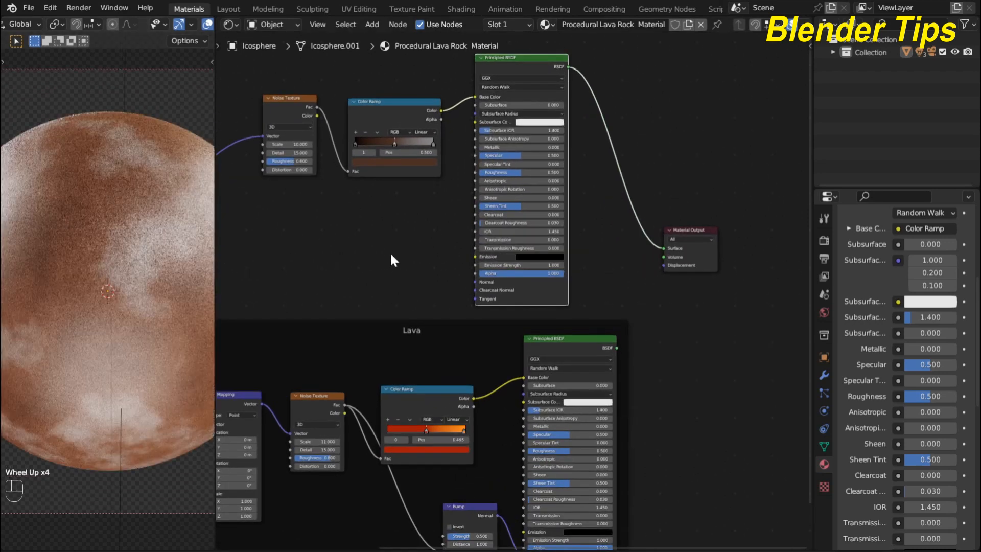
{"action": "scroll", "coordinate": [381, 247], "scroll_direction": "down", "scroll_amount": 2}
{"action": "middle_click_drag", "start_coordinate": [381, 247], "coordinate": [386, 258]}
{"action": "scroll", "coordinate": [374, 231], "scroll_direction": "up", "scroll_amount": 2}
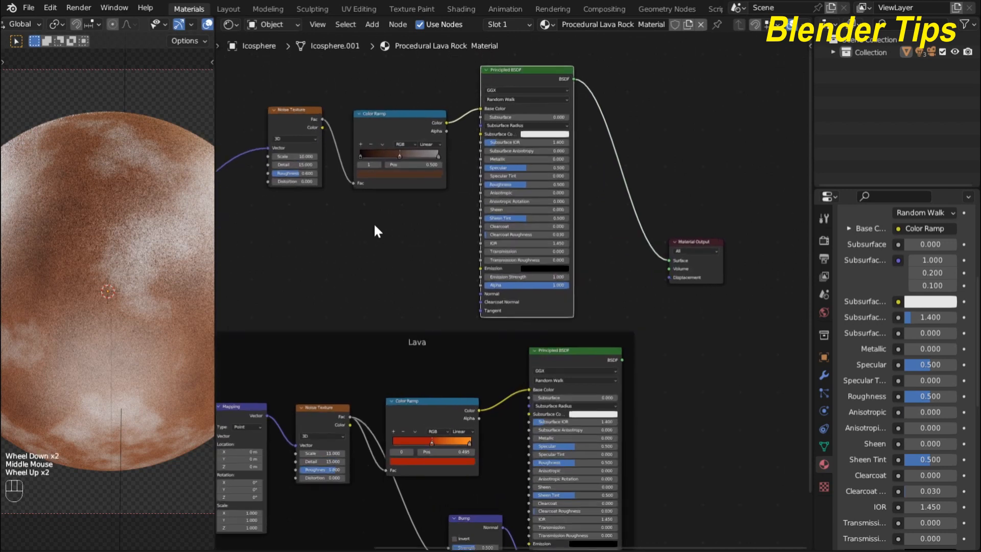
{"action": "left_click", "coordinate": [323, 118]}
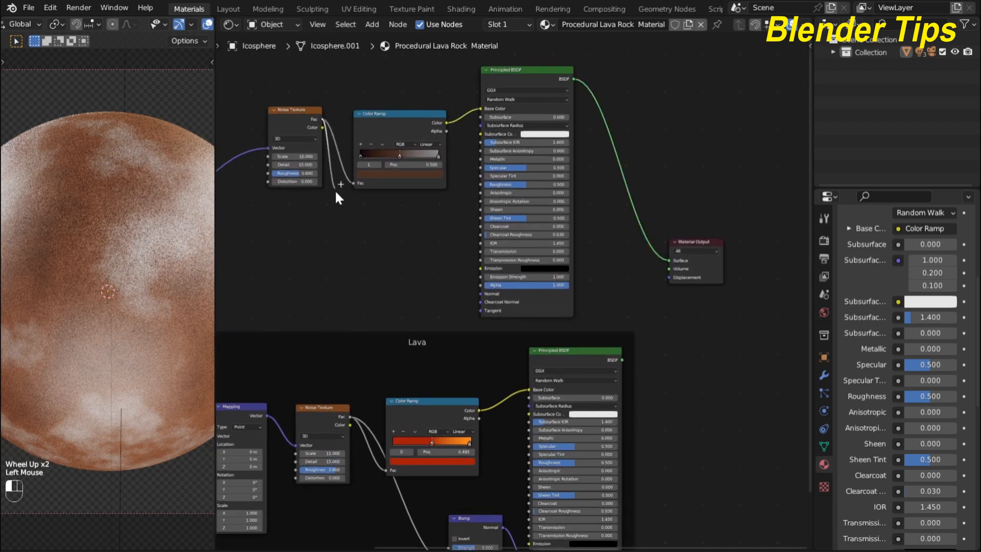
{"action": "left_click_drag", "start_coordinate": [336, 193], "coordinate": [476, 294]}
{"action": "scroll", "coordinate": [132, 290], "scroll_direction": "down", "scroll_amount": 2}
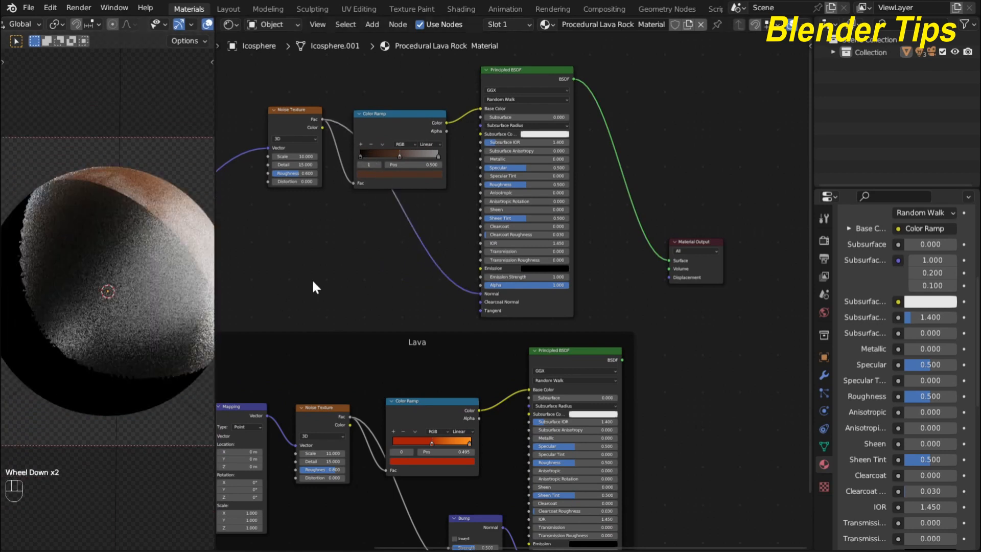
Step: Shift the upper Principled BSDF slightly aside and insert a Bump node on the link from the Noise Texture to its Normal input
{"action": "scroll", "coordinate": [313, 287], "scroll_direction": "down", "scroll_amount": 3}
{"action": "middle_click_drag", "start_coordinate": [363, 266], "coordinate": [359, 255]}
{"action": "left_click_drag", "start_coordinate": [519, 110], "coordinate": [540, 104]}
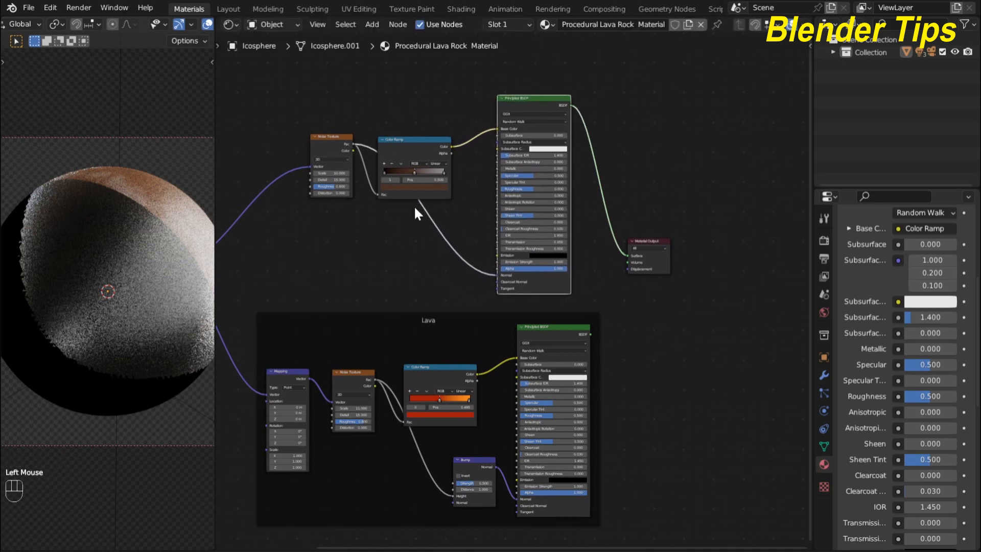
{"action": "left_click", "coordinate": [399, 248]}
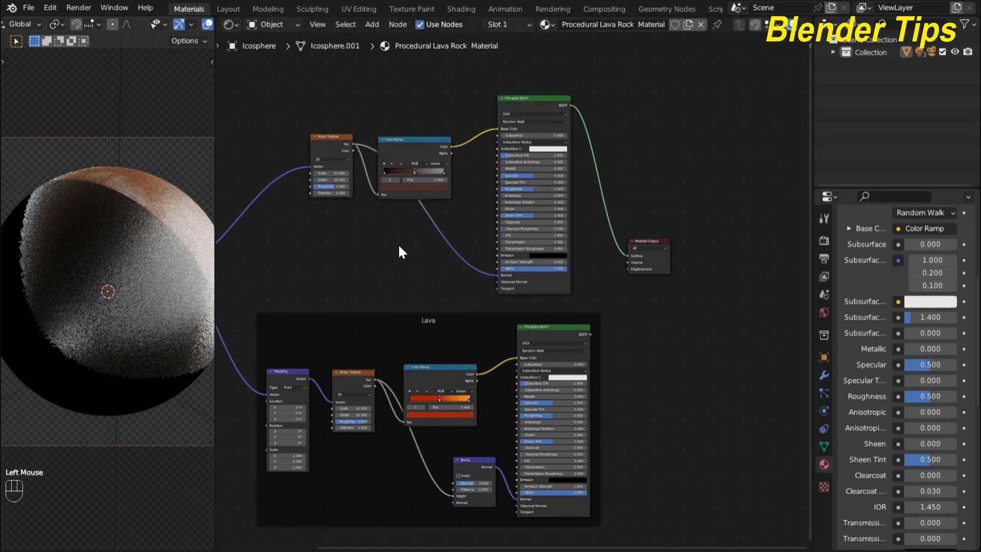
{"action": "key", "text": "shift+a"}
{"action": "left_click", "coordinate": [397, 247]}
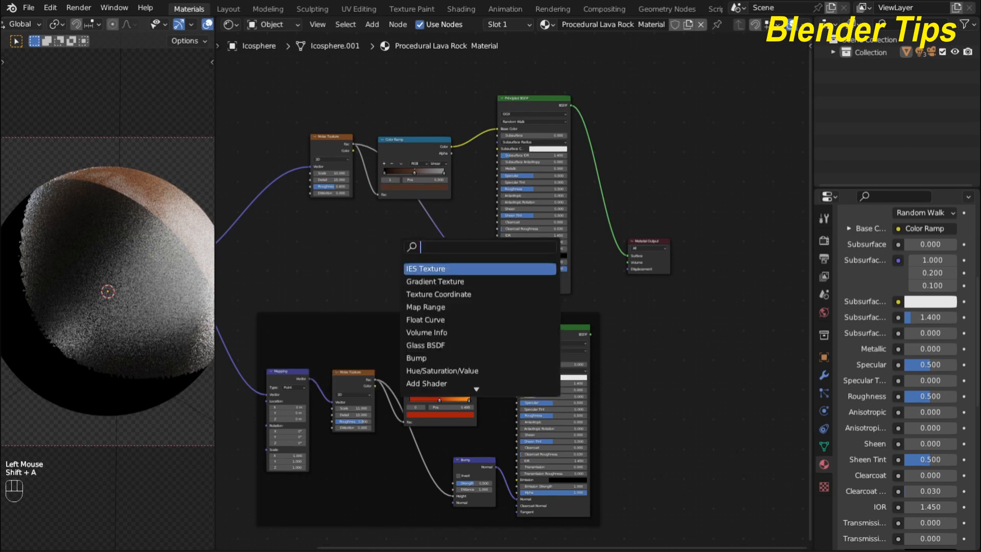
{"action": "type", "text": "bu"}
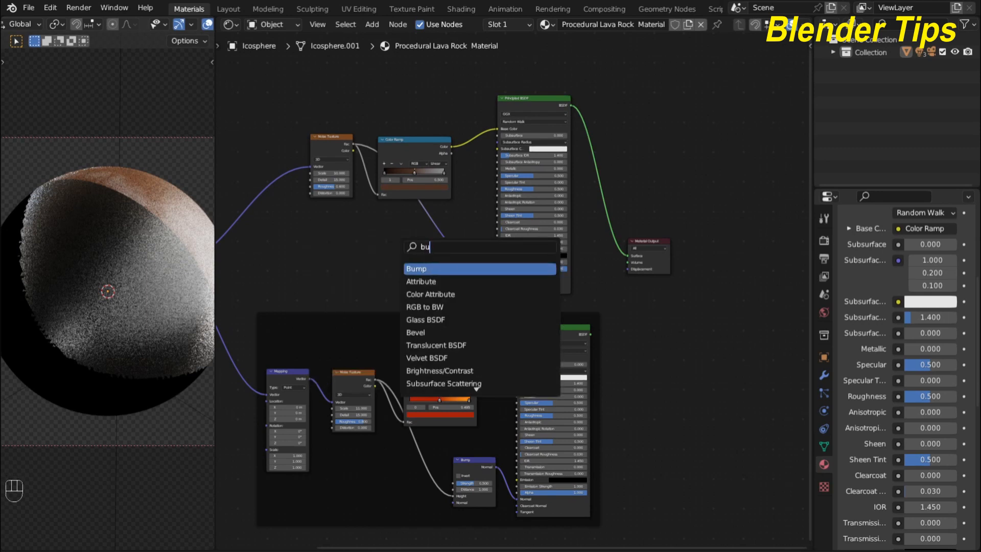
{"action": "key", "text": "Return"}
{"action": "left_click", "coordinate": [452, 252]}
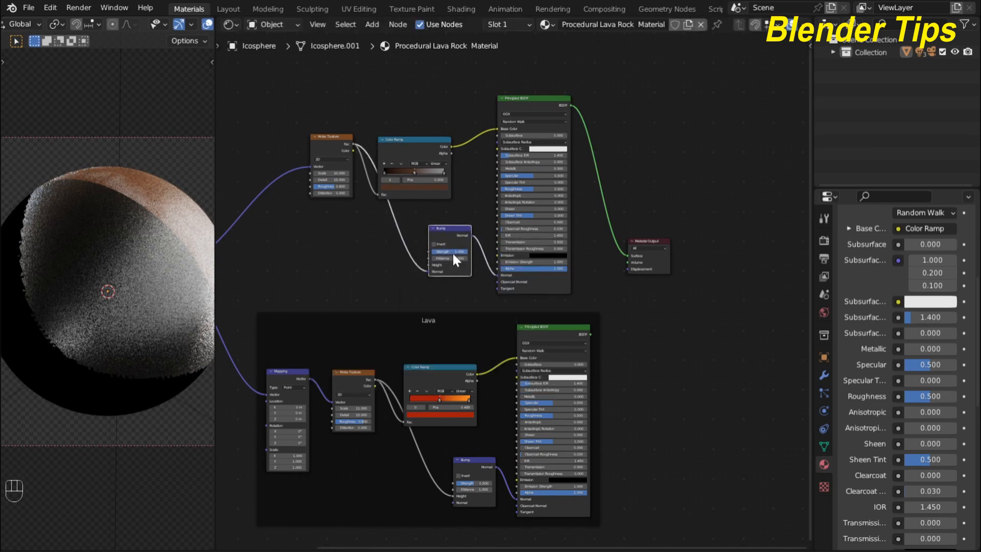
Step: Reroute the Noise Texture link on the upper Bump node from its Normal input to its Height input
{"action": "scroll", "coordinate": [452, 252], "scroll_direction": "up", "scroll_amount": 3}
{"action": "scroll", "coordinate": [348, 267], "scroll_direction": "up", "scroll_amount": 2}
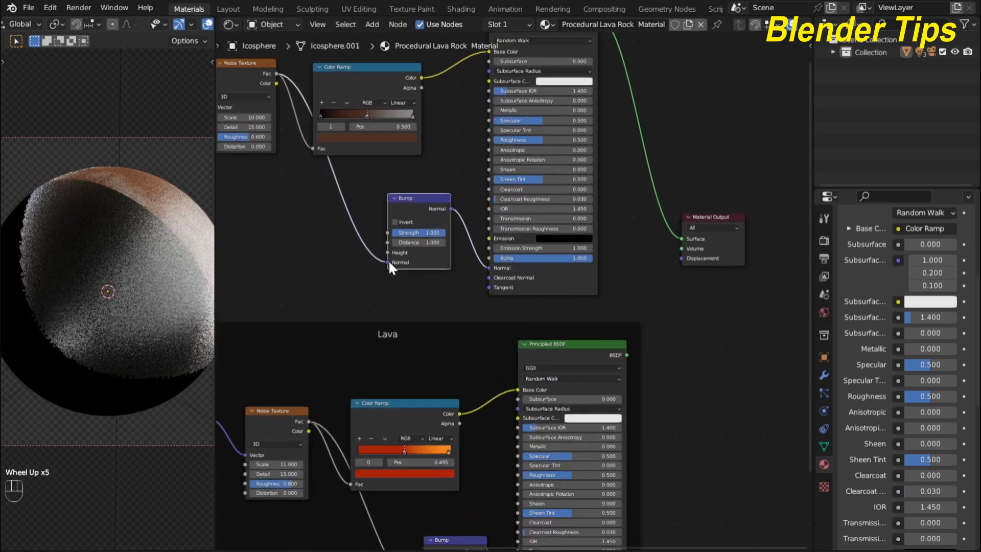
{"action": "mouse_move", "coordinate": [388, 262]}
{"action": "left_mouse_down"}
{"action": "mouse_move", "coordinate": [379, 257]}
{"action": "mouse_move", "coordinate": [387, 252]}
{"action": "left_mouse_up"}
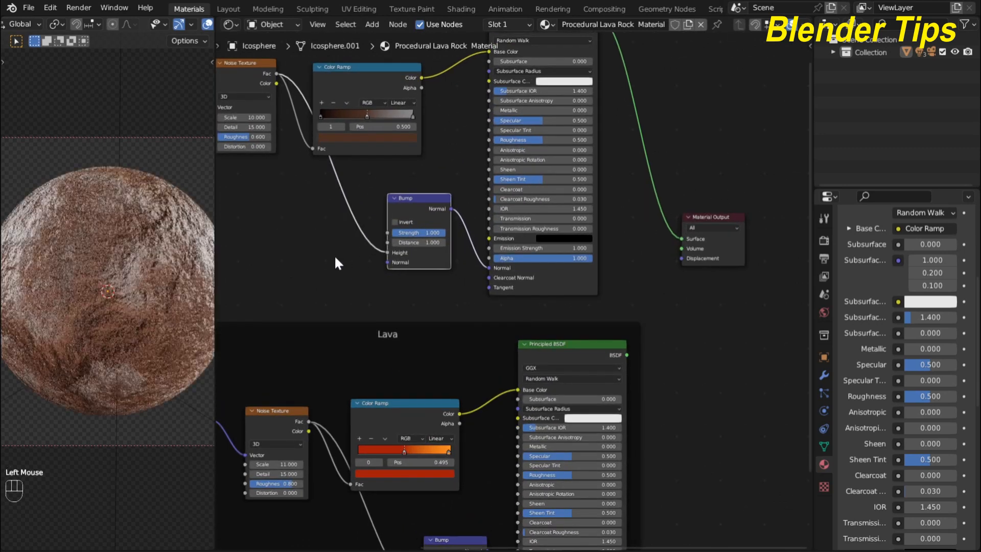
Step: Set the upper Bump node's Strength to 0.3
{"action": "scroll", "coordinate": [112, 266], "scroll_direction": "up", "scroll_amount": 1}
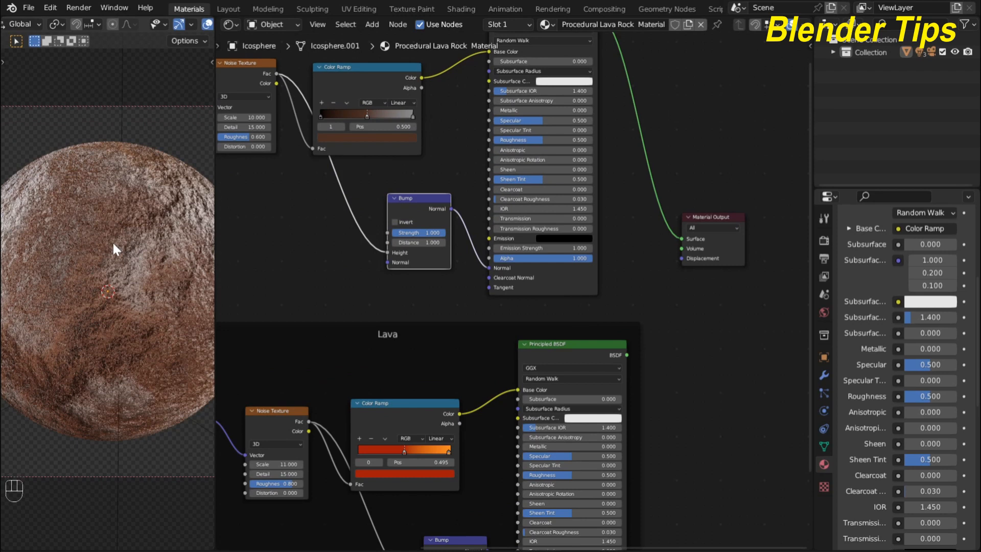
{"action": "scroll", "coordinate": [409, 230], "scroll_direction": "up", "scroll_amount": 1}
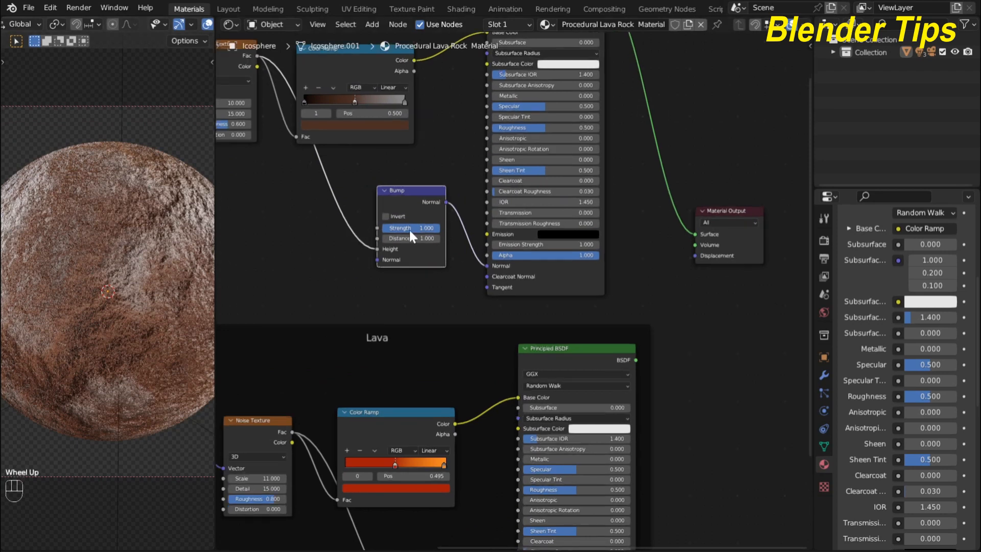
{"action": "mouse_move", "coordinate": [409, 230]}
{"action": "left_mouse_down"}
{"action": "mouse_move", "coordinate": [396, 230]}
{"action": "mouse_move", "coordinate": [408, 232]}
{"action": "left_mouse_up"}
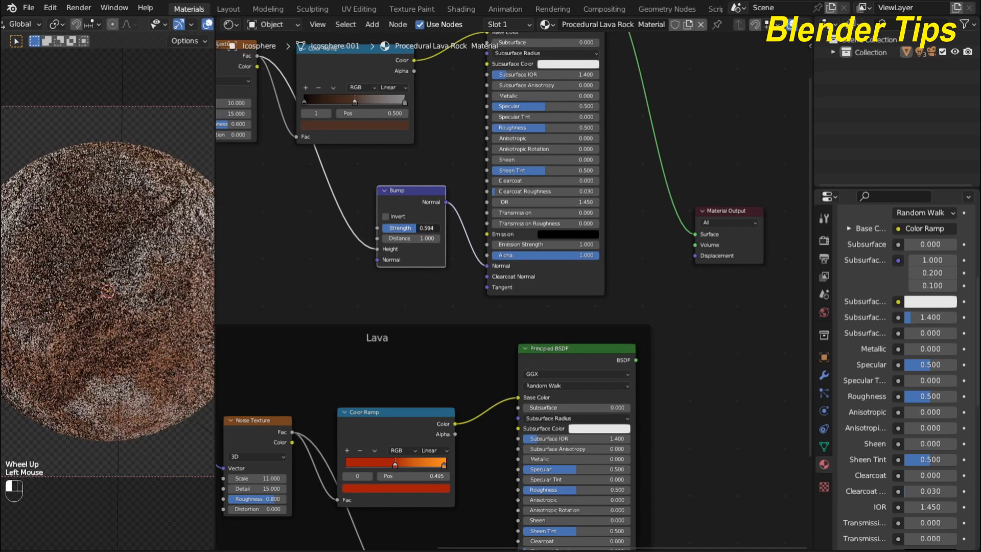
{"action": "left_click", "coordinate": [408, 227]}
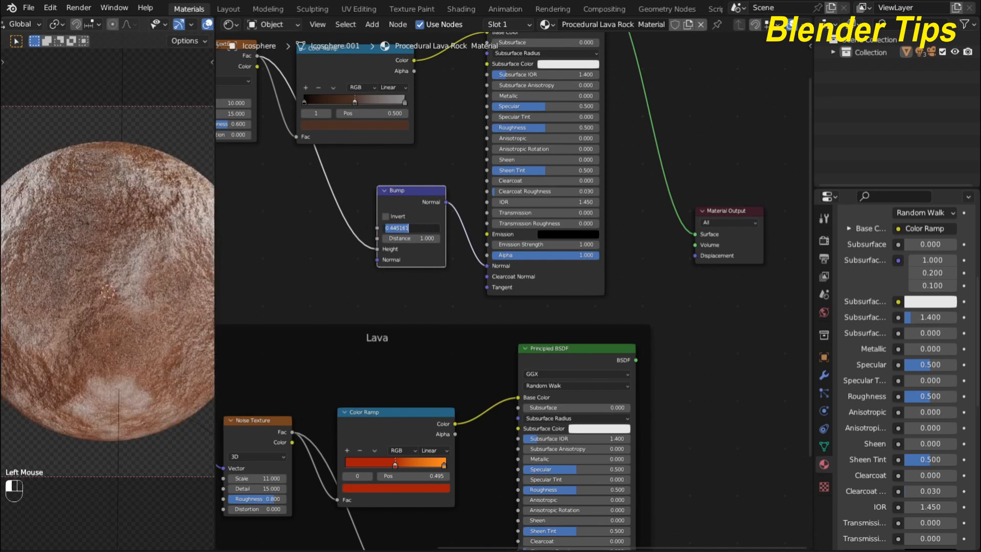
{"action": "type", "text": "0.3"}
{"action": "key", "text": "Return"}
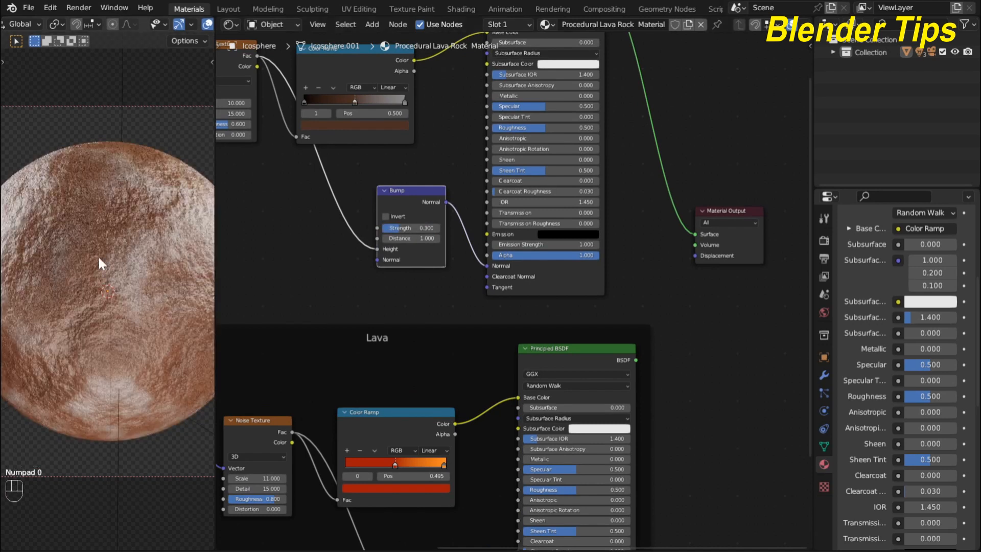
{"action": "scroll", "coordinate": [99, 251], "scroll_direction": "up", "scroll_amount": 1}
Step: Move the Material Output farther from the shaders and join the upper Noise Texture, Color Ramp, Bump and Principled BSDF in a frame
{"action": "scroll", "coordinate": [294, 214], "scroll_direction": "down", "scroll_amount": 4}
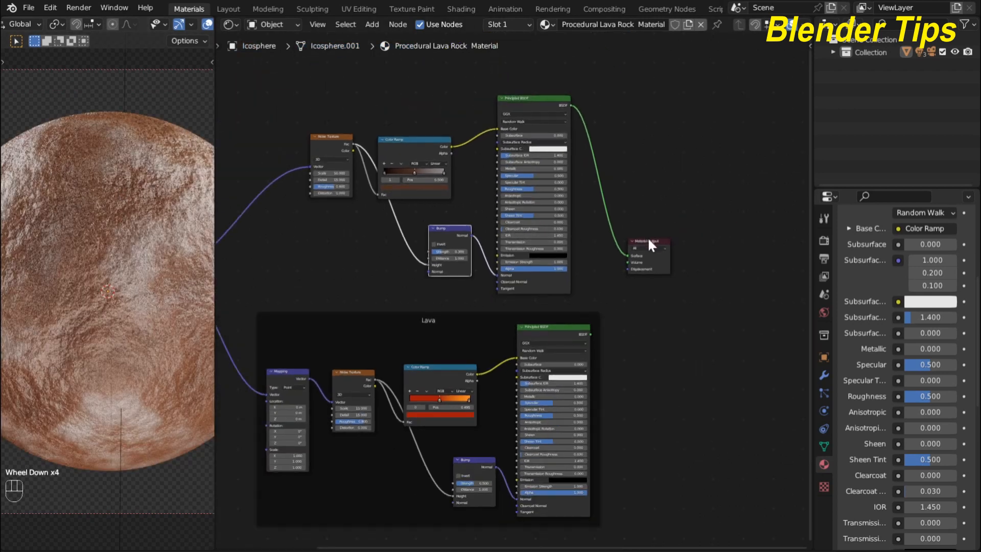
{"action": "left_click_drag", "start_coordinate": [647, 237], "coordinate": [690, 265]}
{"action": "scroll", "coordinate": [309, 251], "scroll_direction": "down", "scroll_amount": 3}
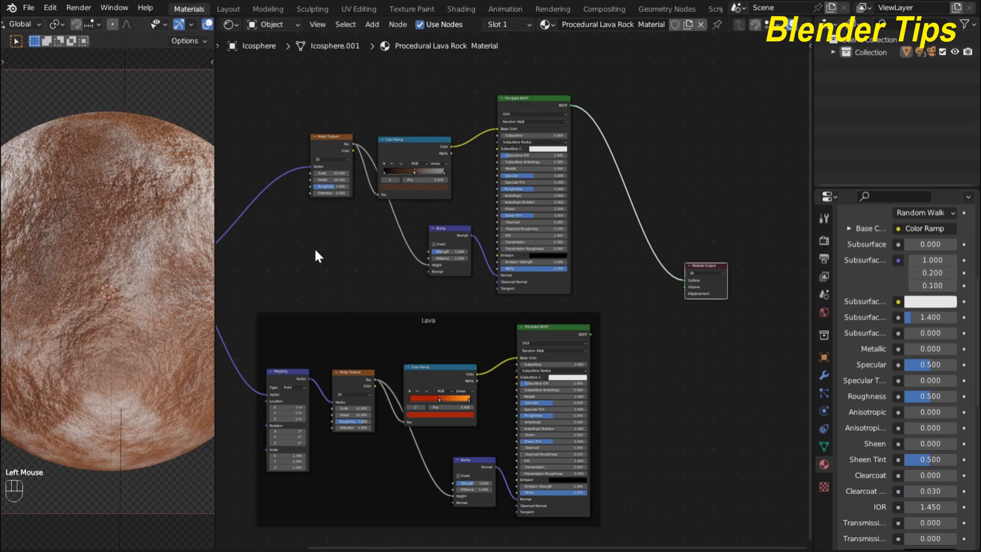
{"action": "middle_click_drag", "start_coordinate": [311, 246], "coordinate": [287, 228]}
{"action": "left_click_drag", "start_coordinate": [289, 100], "coordinate": [548, 301]}
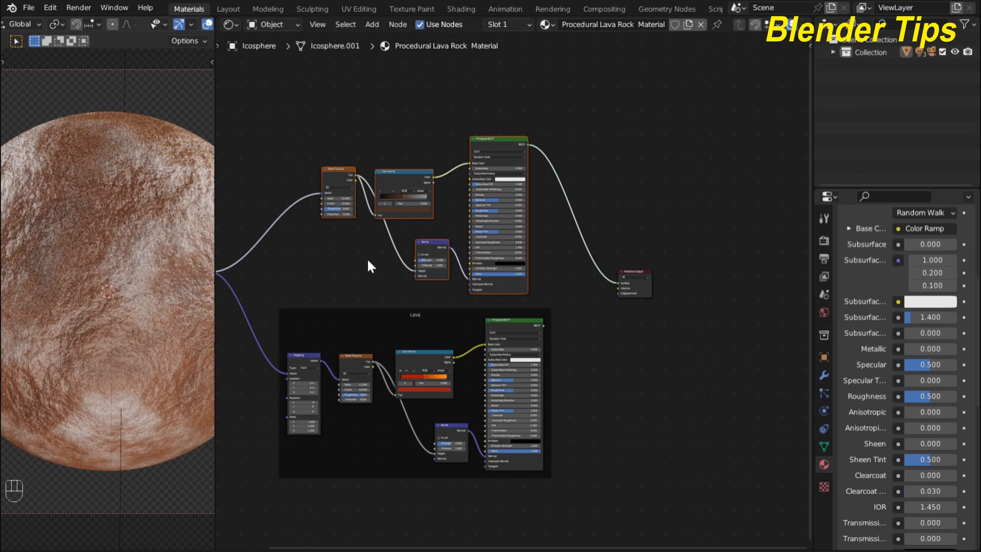
{"action": "key", "text": "ctrl"}
{"action": "key", "text": "ctrl+j"}
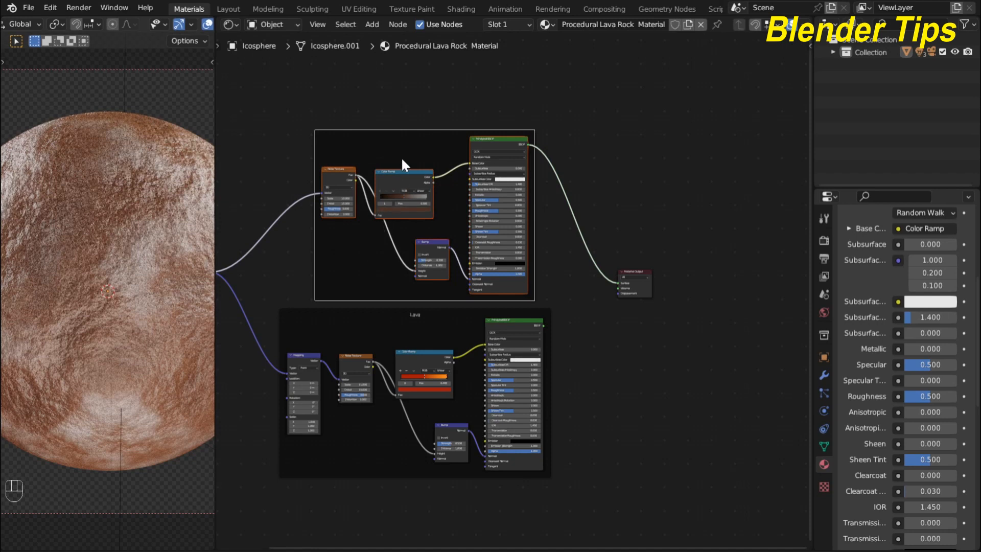
Step: Label the new frame around the upper nodes "Rock"
{"action": "key", "text": "F2"}
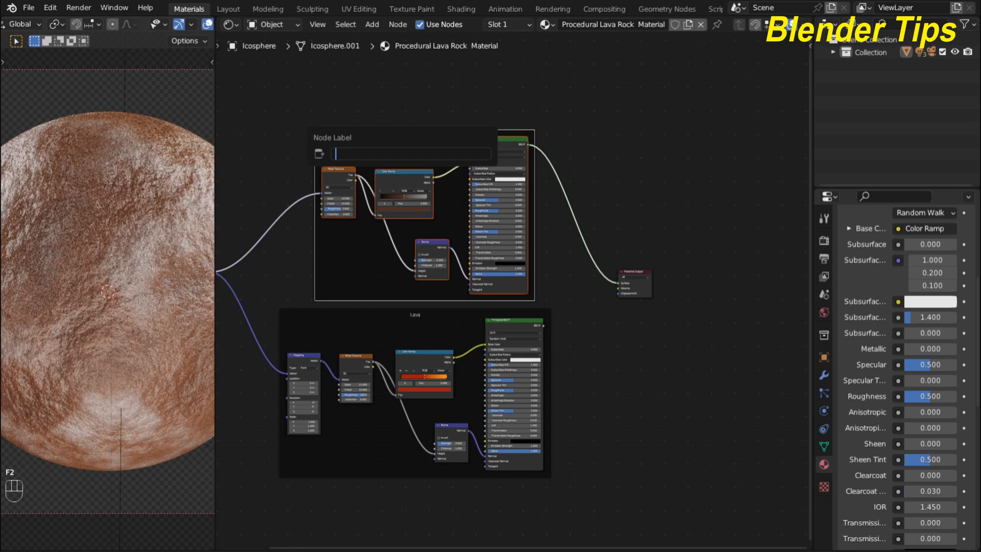
{"action": "type", "text": "Rock"}
{"action": "left_click", "coordinate": [399, 107]}
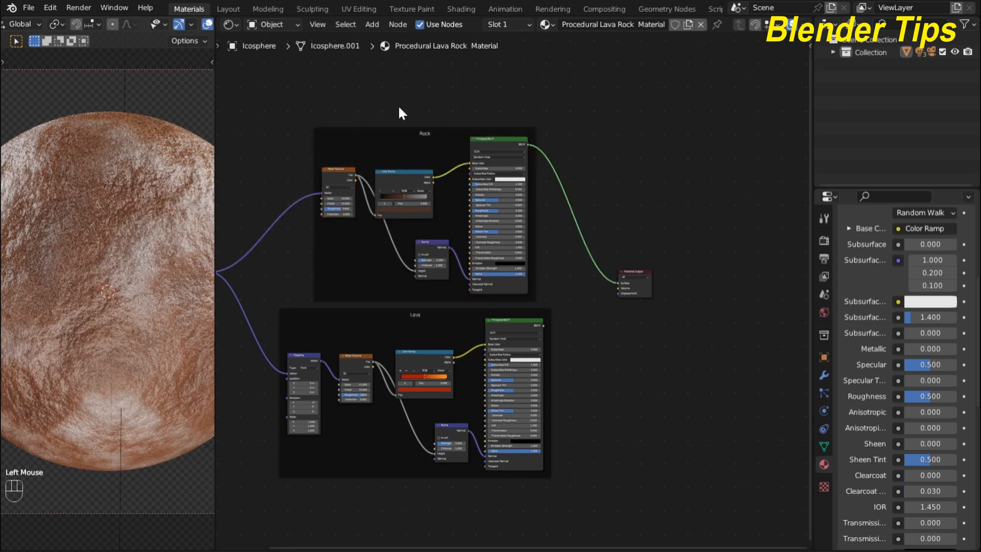
Step: Move the Lava frame farther below the Rock frame and shift the Material Output away to make room between them
{"action": "middle_click_drag", "start_coordinate": [367, 262], "coordinate": [470, 237]}
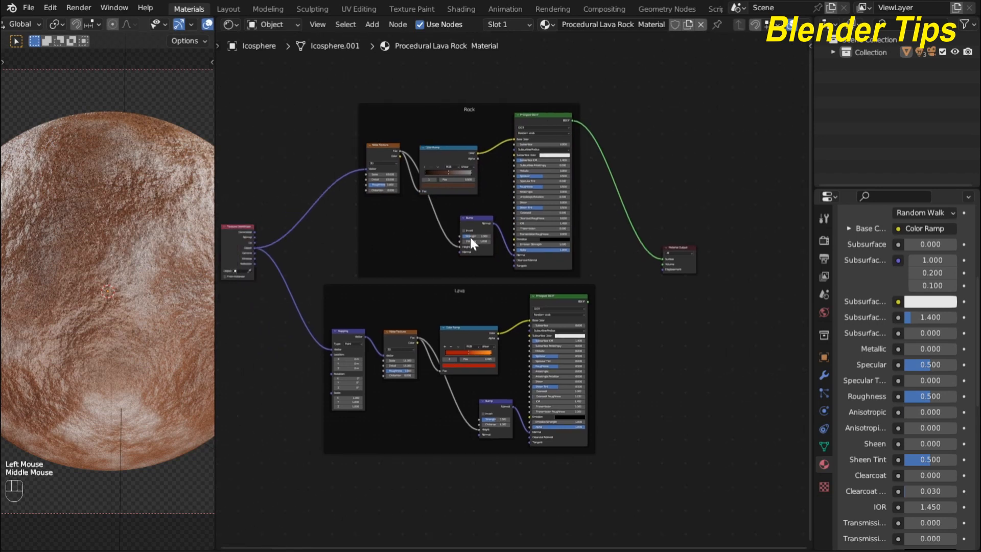
{"action": "scroll", "coordinate": [634, 266], "scroll_direction": "up", "scroll_amount": 2}
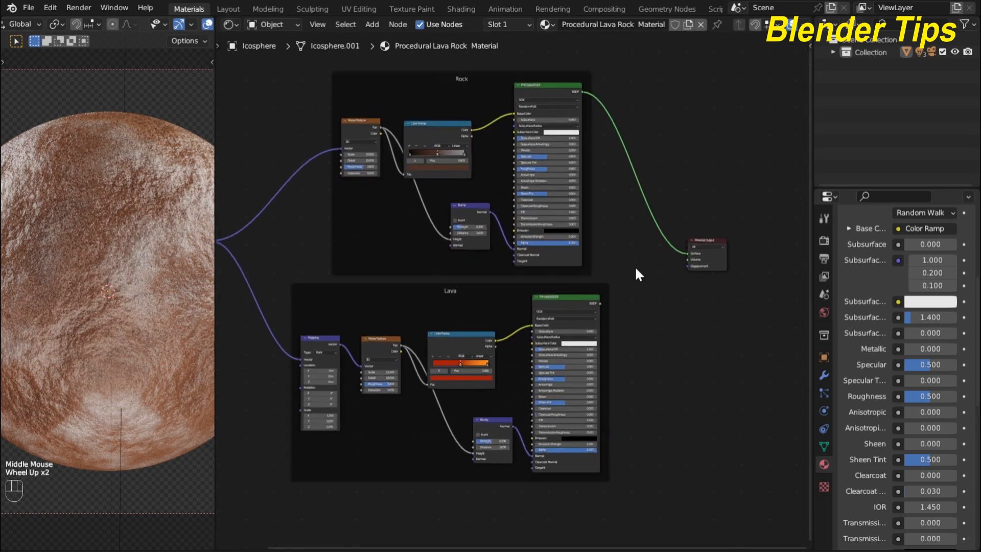
{"action": "left_click", "coordinate": [400, 286]}
{"action": "left_click_drag", "start_coordinate": [401, 286], "coordinate": [410, 389]}
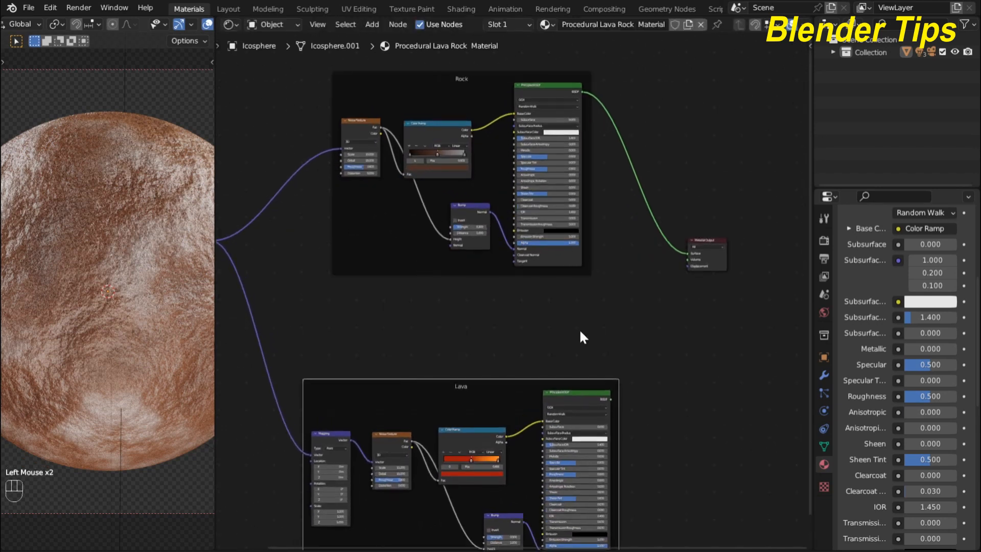
{"action": "scroll", "coordinate": [580, 335], "scroll_direction": "down", "scroll_amount": 2}
{"action": "middle_click_drag", "start_coordinate": [580, 335], "coordinate": [539, 338]}
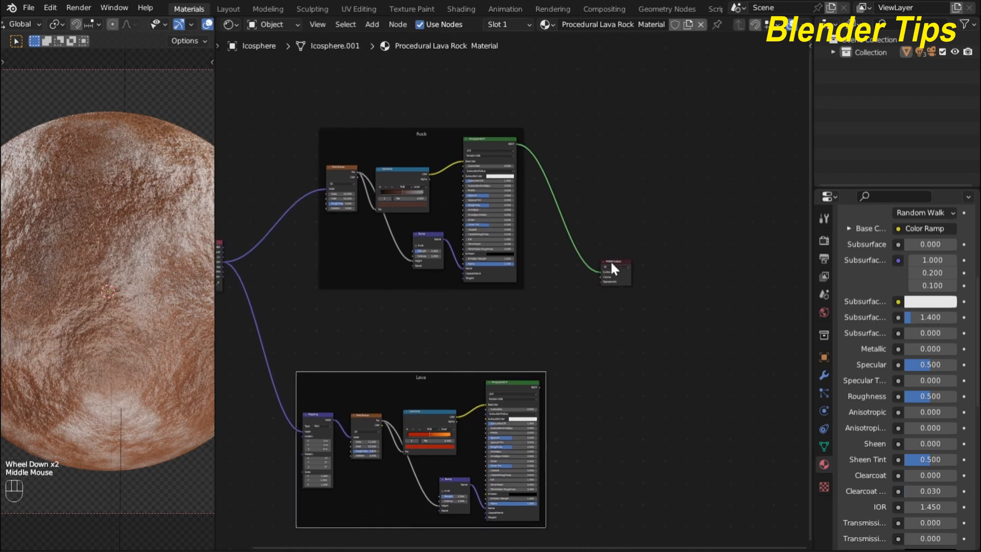
{"action": "left_click_drag", "start_coordinate": [611, 263], "coordinate": [678, 298]}
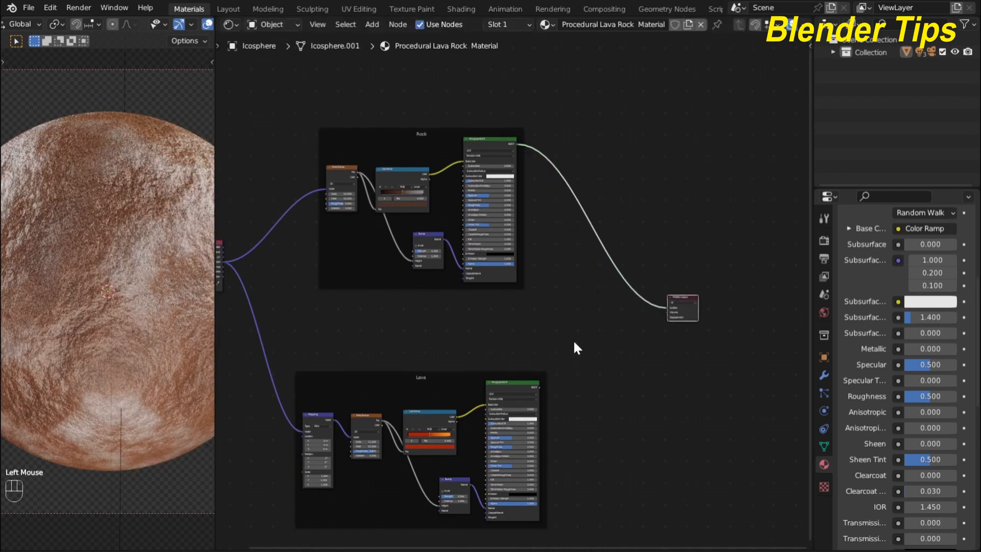
Step: Insert a Mix Shader on the link between the Rock Principled BSDF and the Material Output
{"action": "middle_click_drag", "start_coordinate": [574, 343], "coordinate": [573, 316]}
{"action": "key", "text": "shift+a"}
{"action": "left_click", "coordinate": [573, 314]}
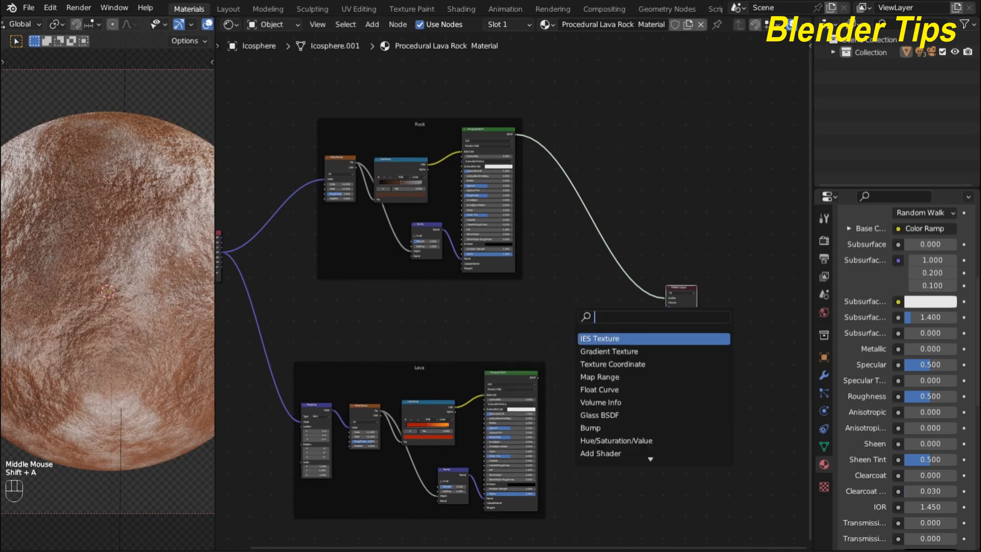
{"action": "type", "text": "mi"}
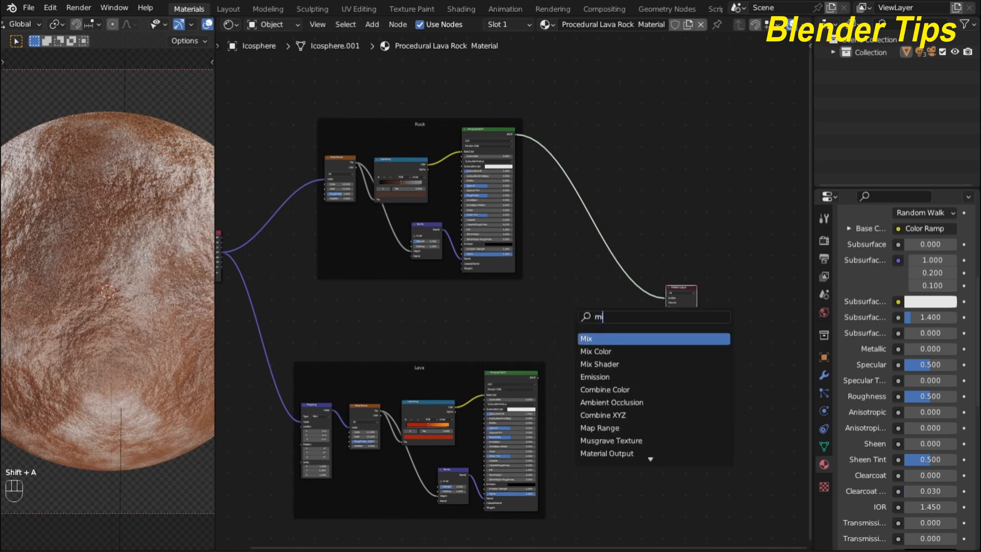
{"action": "key", "text": "Down"}
{"action": "key", "text": "Down"}
{"action": "key", "text": "Return"}
{"action": "left_click", "coordinate": [636, 341]}
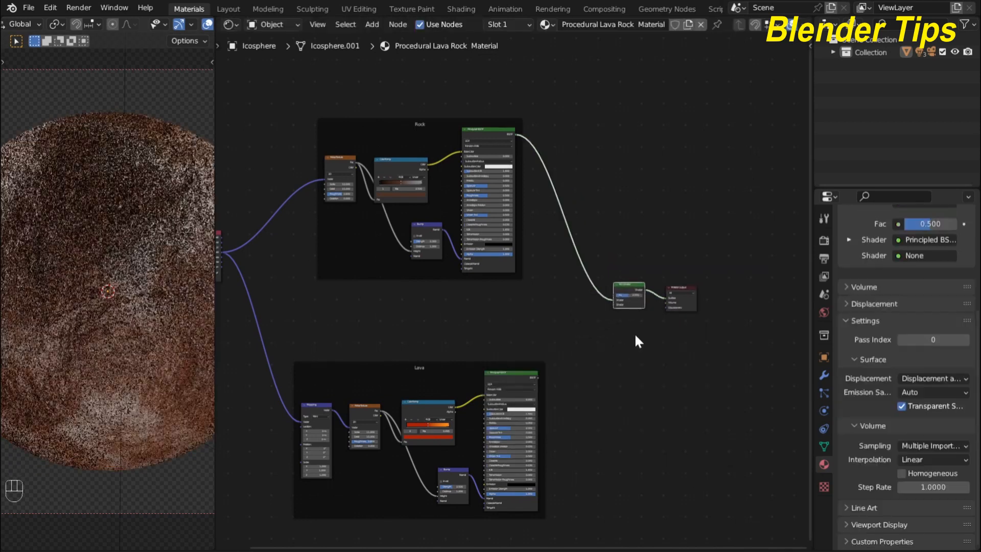
Step: Connect the Lava Principled BSDF output to the second Shader input of the Mix Shader
{"action": "scroll", "coordinate": [634, 334], "scroll_direction": "up", "scroll_amount": 5}
{"action": "scroll", "coordinate": [620, 338], "scroll_direction": "down", "scroll_amount": 3}
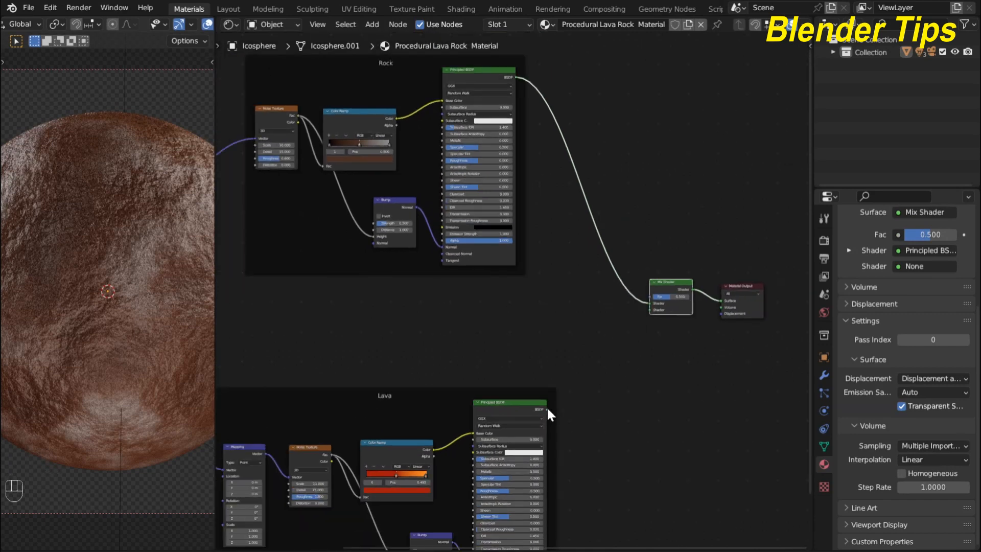
{"action": "left_click_drag", "start_coordinate": [547, 410], "coordinate": [647, 311]}
{"action": "scroll", "coordinate": [124, 309], "scroll_direction": "down", "scroll_amount": 2}
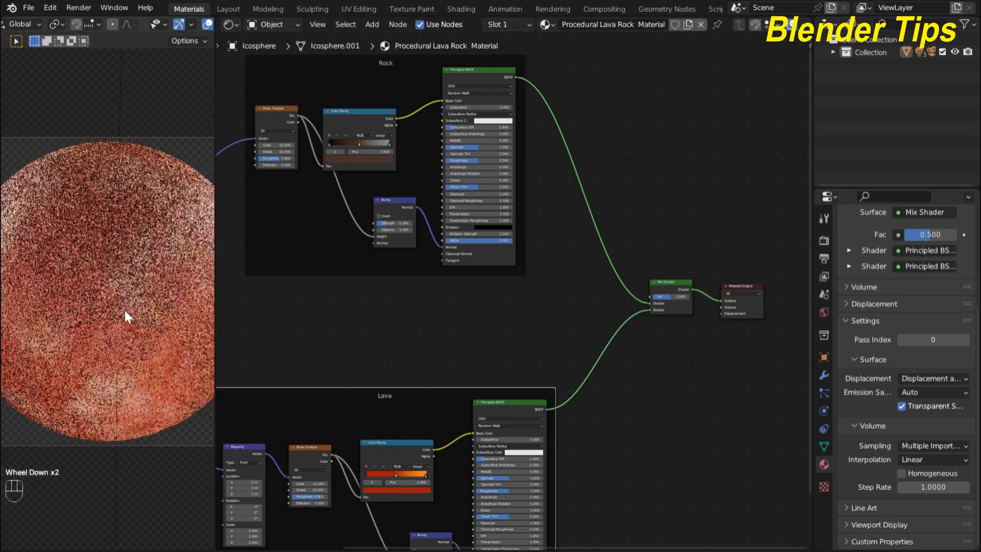
Step: Review the whole node tree with the Rock and Lava frames feeding the Mix Shader
{"action": "scroll", "coordinate": [575, 326], "scroll_direction": "down", "scroll_amount": 3}
{"action": "mouse_move", "coordinate": [575, 326]}
{"action": "middle_mouse_down"}
{"action": "mouse_move", "coordinate": [543, 342]}
{"action": "mouse_move", "coordinate": [580, 326]}
{"action": "middle_mouse_up"}
{"action": "scroll", "coordinate": [541, 338], "scroll_direction": "up", "scroll_amount": 2}
{"action": "scroll", "coordinate": [541, 338], "scroll_direction": "down", "scroll_amount": 2}
{"action": "scroll", "coordinate": [473, 296], "scroll_direction": "down", "scroll_amount": 3}
{"action": "middle_click_drag", "start_coordinate": [473, 296], "coordinate": [502, 310]}
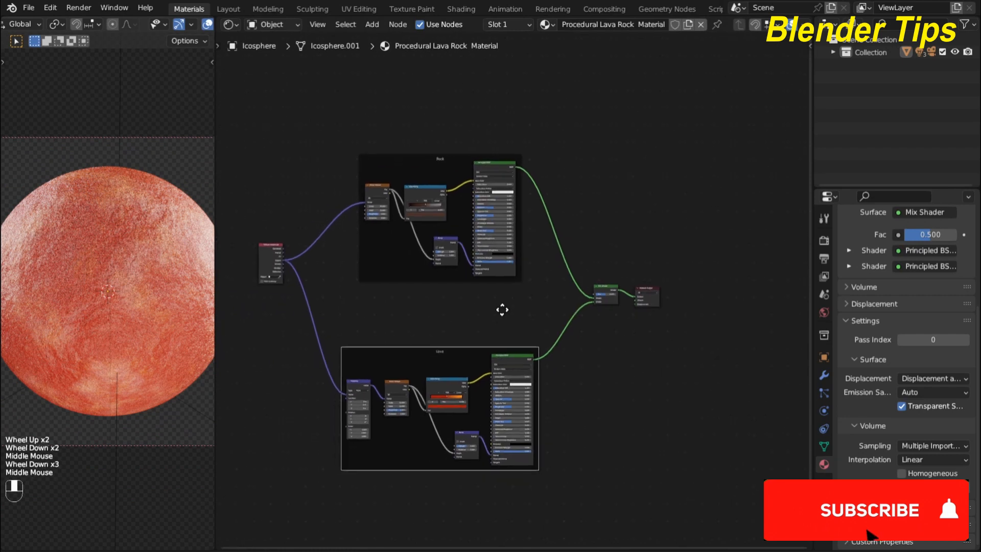
{"action": "scroll", "coordinate": [503, 310], "scroll_direction": "up", "scroll_amount": 3}
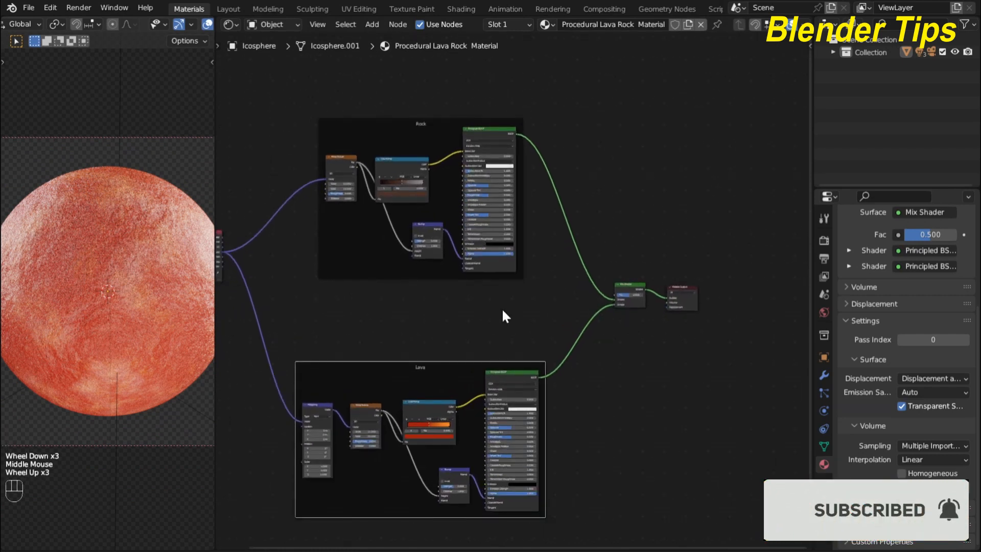
{"action": "scroll", "coordinate": [502, 310], "scroll_direction": "down", "scroll_amount": 1}
{"action": "scroll", "coordinate": [503, 308], "scroll_direction": "up", "scroll_amount": 2}
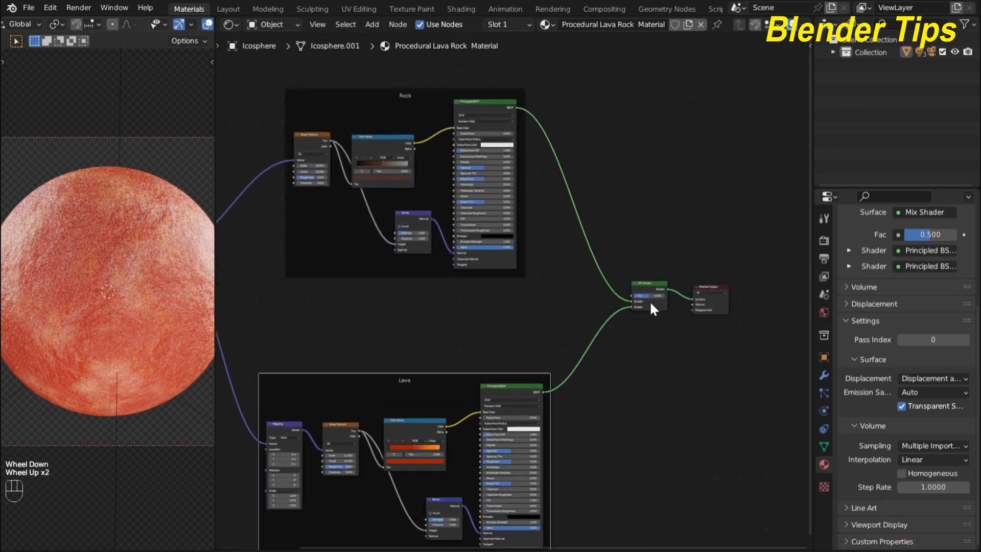
Step: Try the Mix Shader factor at 0.000 and 1.000, and undo the change
{"action": "left_click_drag", "start_coordinate": [649, 296], "coordinate": [626, 296]}
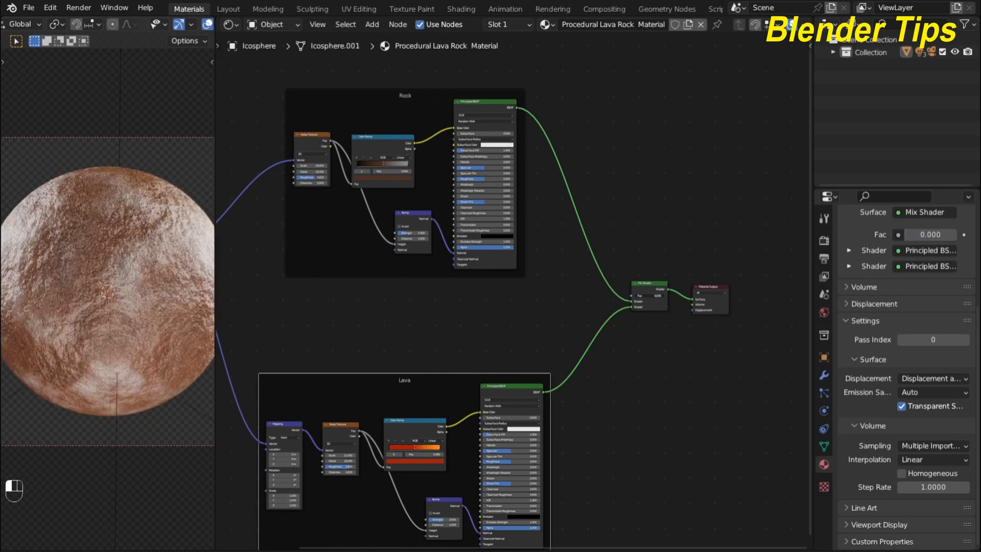
{"action": "left_click_drag", "start_coordinate": [920, 234], "coordinate": [961, 234]}
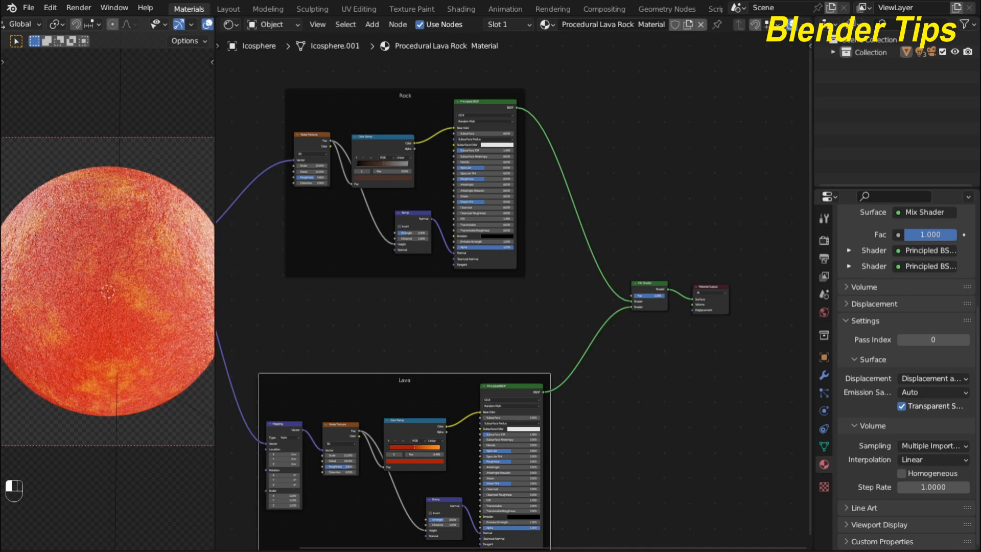
{"action": "key", "text": "ctrl+z"}
{"action": "scroll", "coordinate": [613, 326], "scroll_direction": "up", "scroll_amount": 2}
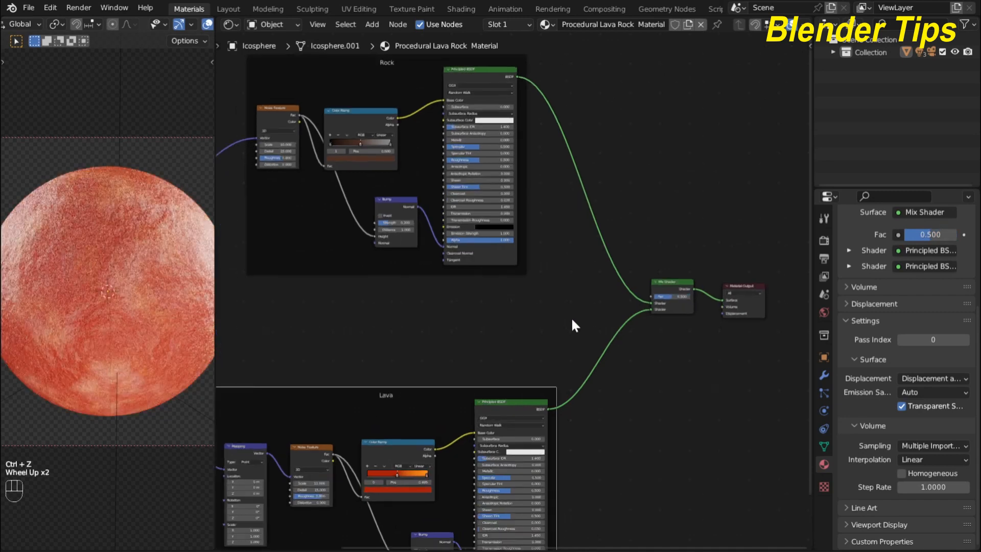
Step: Move the Rock frame farther up to widen the gap between it and the Lava frame
{"action": "scroll", "coordinate": [572, 326], "scroll_direction": "down", "scroll_amount": 2}
{"action": "left_click", "coordinate": [385, 131]}
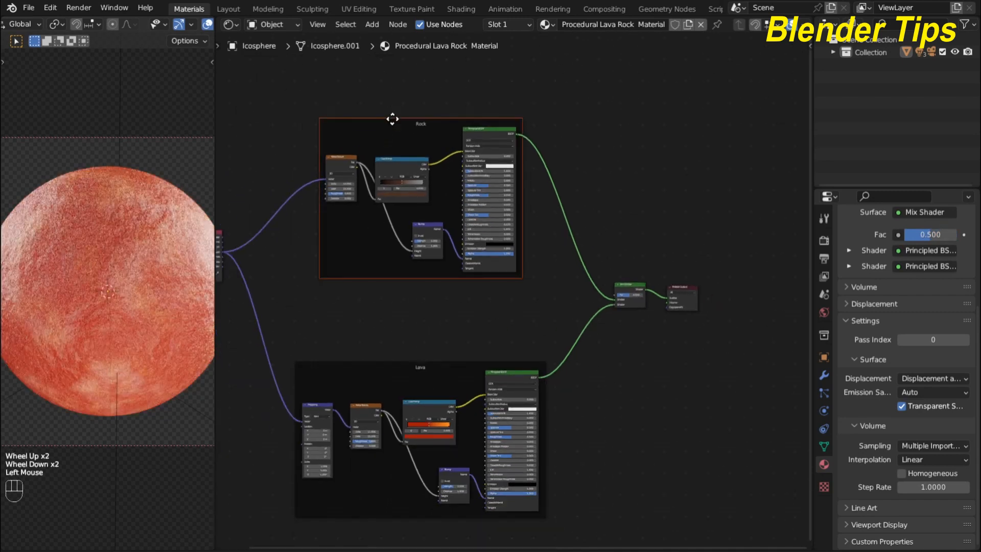
{"action": "left_click", "coordinate": [394, 125]}
{"action": "left_click_drag", "start_coordinate": [403, 119], "coordinate": [410, 81]}
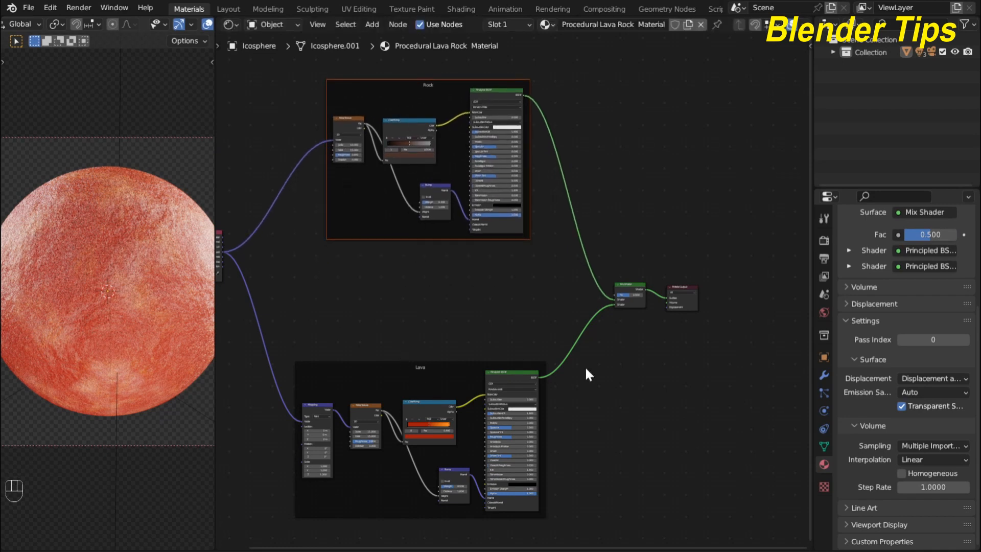
{"action": "scroll", "coordinate": [647, 394], "scroll_direction": "down", "scroll_amount": 1}
{"action": "middle_click_drag", "start_coordinate": [648, 394], "coordinate": [681, 407]}
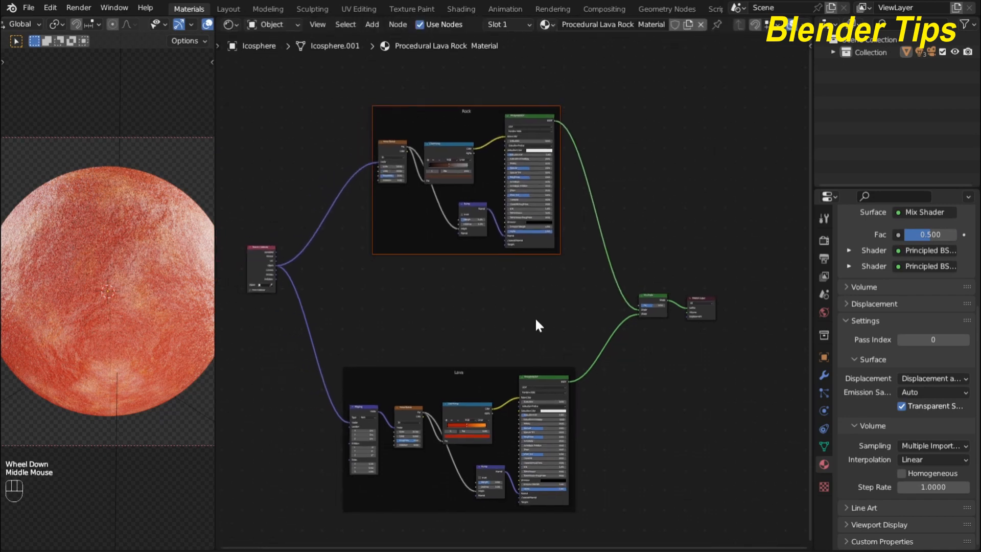
{"action": "left_click", "coordinate": [424, 109]}
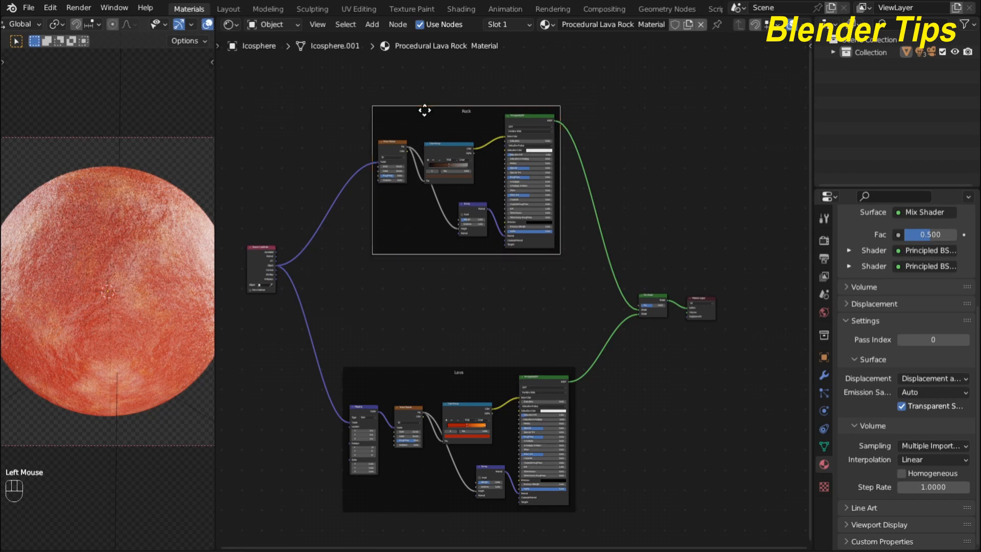
{"action": "left_click", "coordinate": [433, 95]}
{"action": "mouse_move", "coordinate": [433, 94]}
{"action": "left_mouse_down"}
{"action": "mouse_move", "coordinate": [436, 50]}
{"action": "mouse_move", "coordinate": [436, 95]}
{"action": "left_mouse_up"}
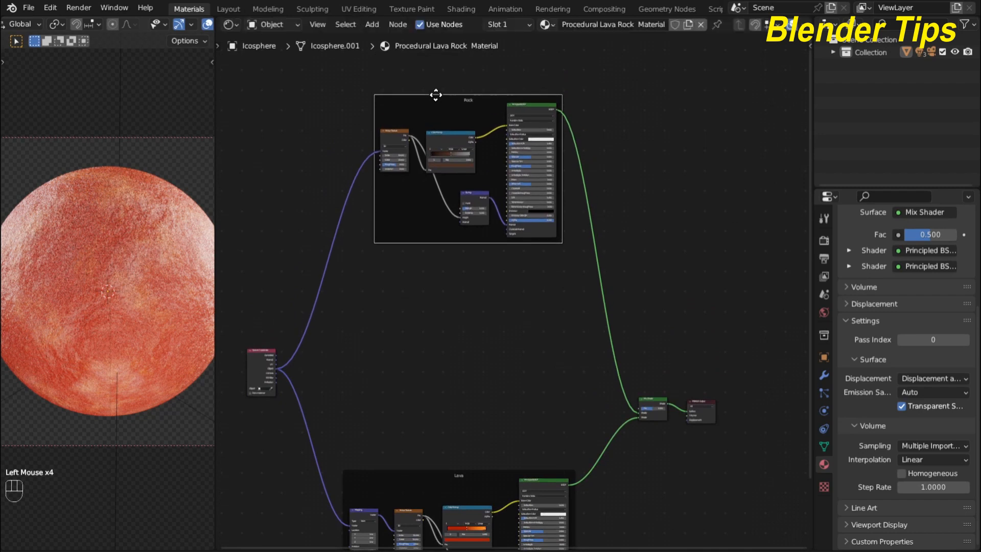
Step: Add a Noise Texture node in the space between the Rock and Lava frames
{"action": "scroll", "coordinate": [461, 322], "scroll_direction": "down", "scroll_amount": 1}
{"action": "middle_click_drag", "start_coordinate": [461, 322], "coordinate": [417, 281]}
{"action": "scroll", "coordinate": [360, 286], "scroll_direction": "up", "scroll_amount": 1}
{"action": "left_click", "coordinate": [359, 286]}
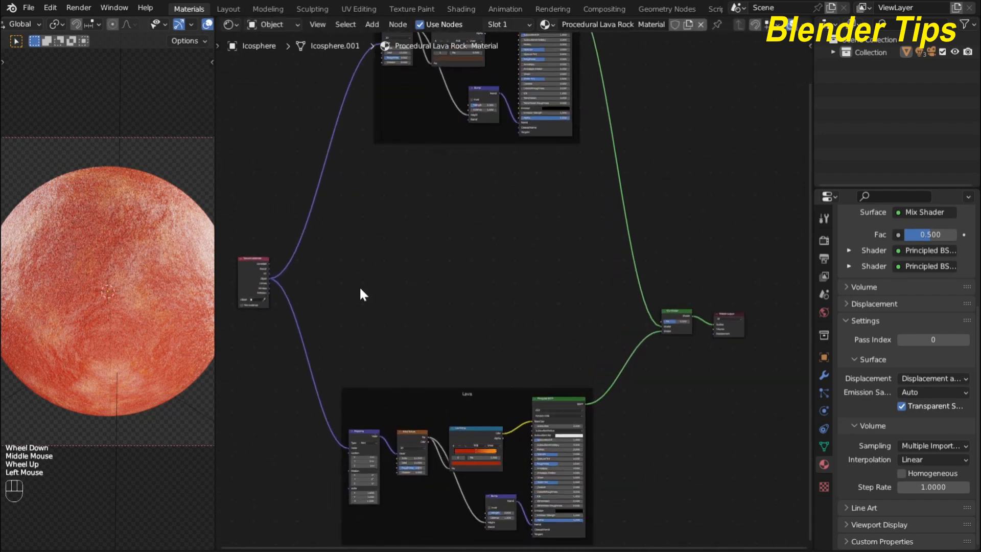
{"action": "key", "text": "shift+a"}
{"action": "left_click", "coordinate": [360, 287]}
{"action": "type", "text": "no"}
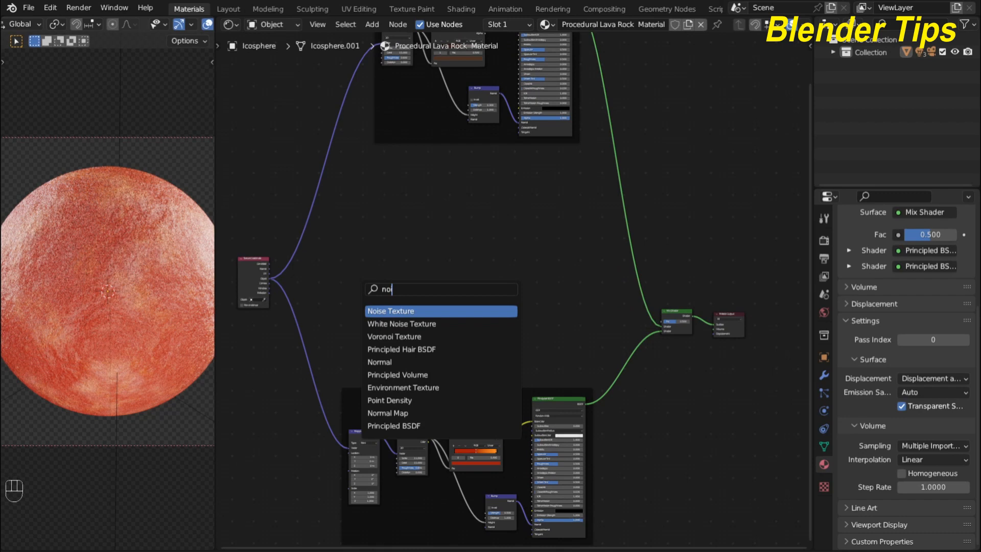
{"action": "key", "text": "Return"}
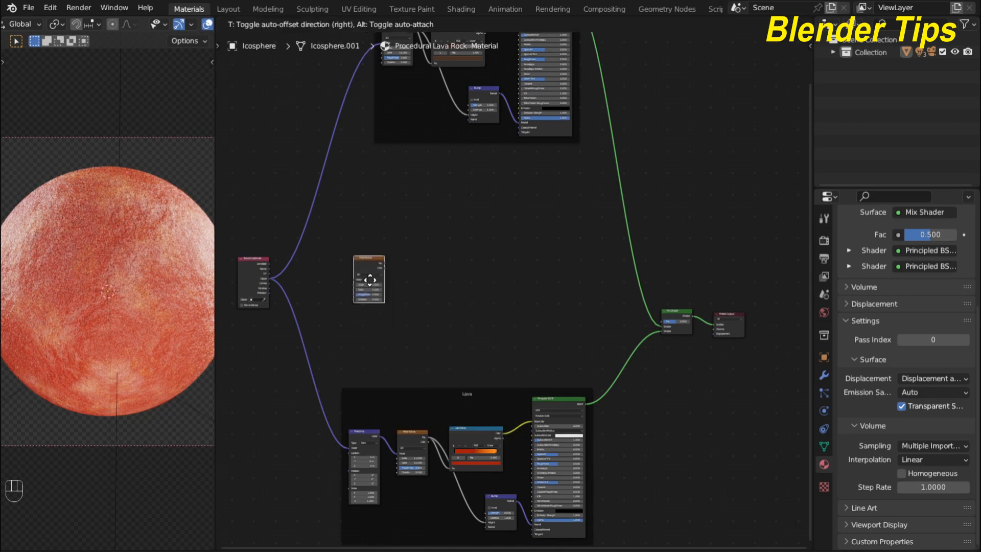
{"action": "left_click", "coordinate": [370, 280]}
{"action": "scroll", "coordinate": [249, 287], "scroll_direction": "up", "scroll_amount": 3}
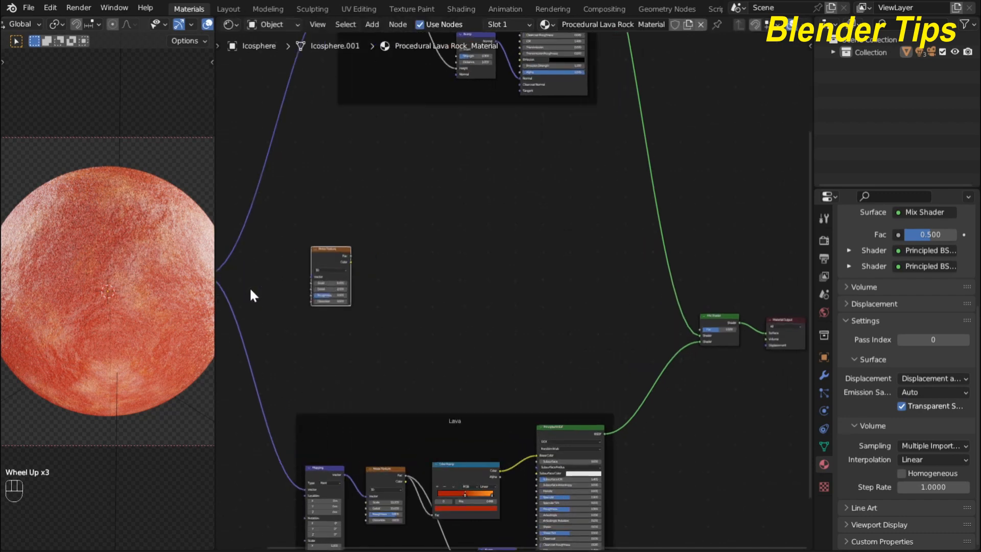
Step: Connect the Texture Coordinate Object output to the Vector input of the new Noise Texture
{"action": "scroll", "coordinate": [265, 292], "scroll_direction": "down", "scroll_amount": 1}
{"action": "middle_click", "coordinate": [265, 291]}
{"action": "left_click_drag", "start_coordinate": [250, 278], "coordinate": [341, 279]}
{"action": "scroll", "coordinate": [422, 271], "scroll_direction": "up", "scroll_amount": 1}
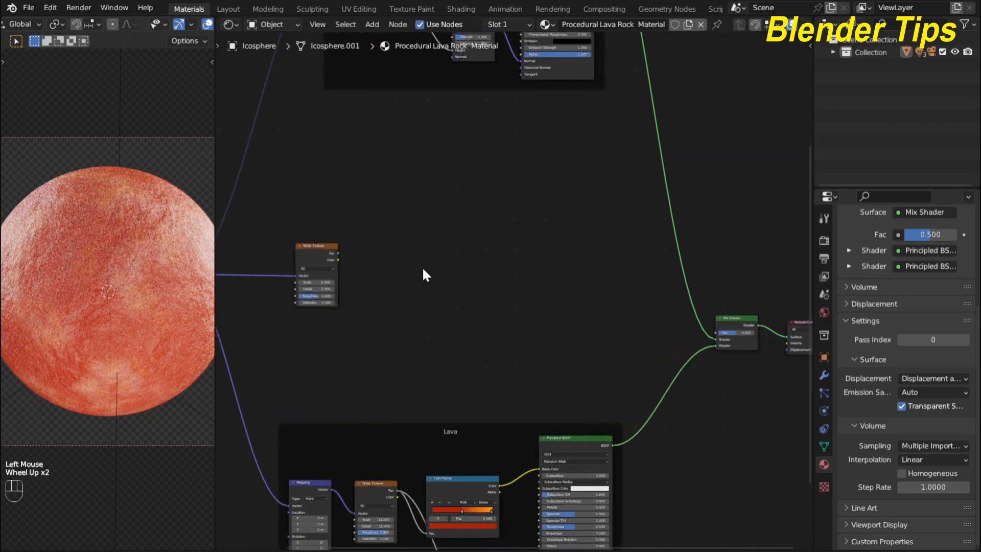
Step: Preview the new Noise Texture on the icosphere by routing its Fac output directly to the Material Output
{"action": "scroll", "coordinate": [424, 270], "scroll_direction": "up", "scroll_amount": 1}
{"action": "middle_click_drag", "start_coordinate": [424, 271], "coordinate": [434, 256]}
{"action": "left_click", "coordinate": [344, 248]}
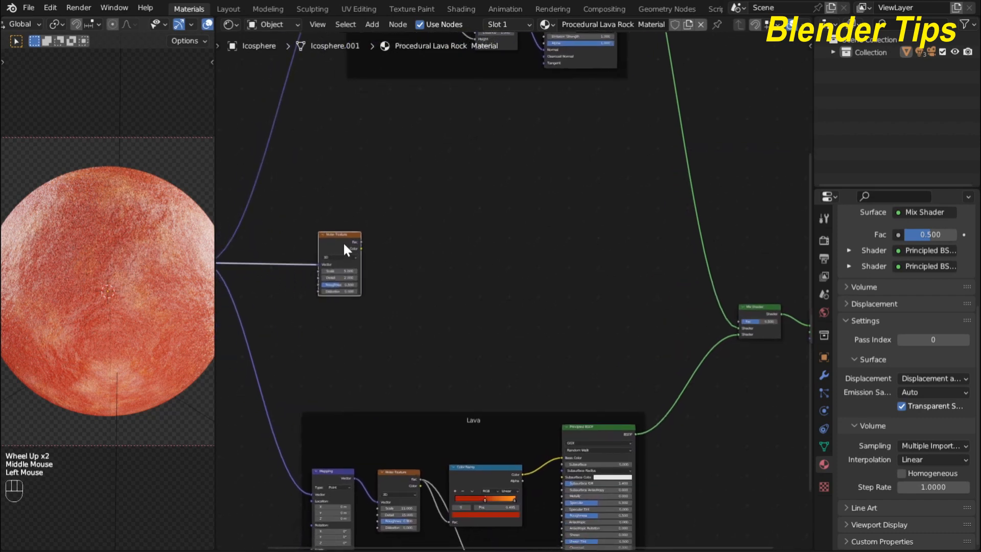
{"action": "left_click", "coordinate": [344, 245], "text": "ctrl+shift"}
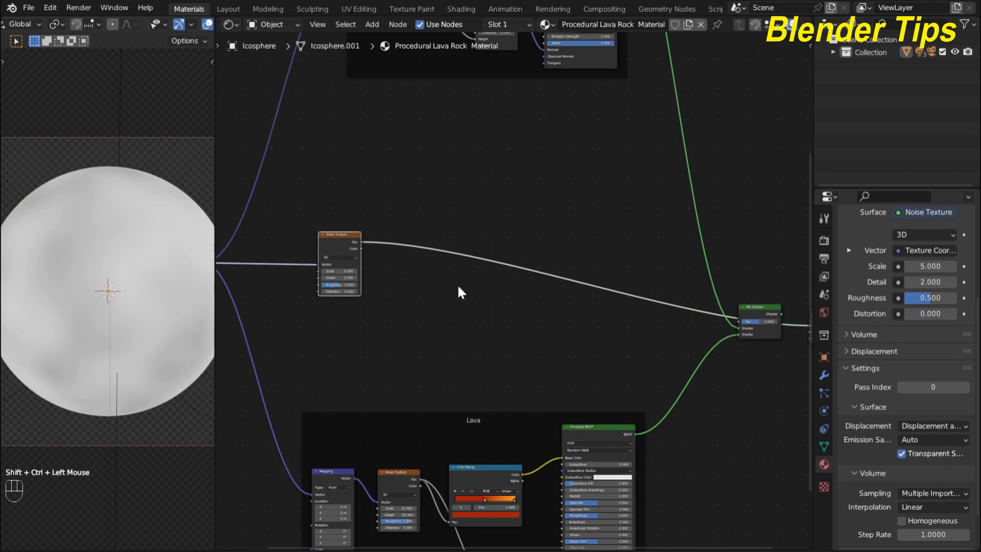
Step: Add a Mix node beside the unframed Noise Texture
{"action": "scroll", "coordinate": [408, 299], "scroll_direction": "up", "scroll_amount": 3}
{"action": "middle_click_drag", "start_coordinate": [394, 302], "coordinate": [440, 262]}
{"action": "scroll", "coordinate": [429, 267], "scroll_direction": "up", "scroll_amount": 2}
{"action": "scroll", "coordinate": [429, 265], "scroll_direction": "down", "scroll_amount": 1}
{"action": "left_click", "coordinate": [425, 241]}
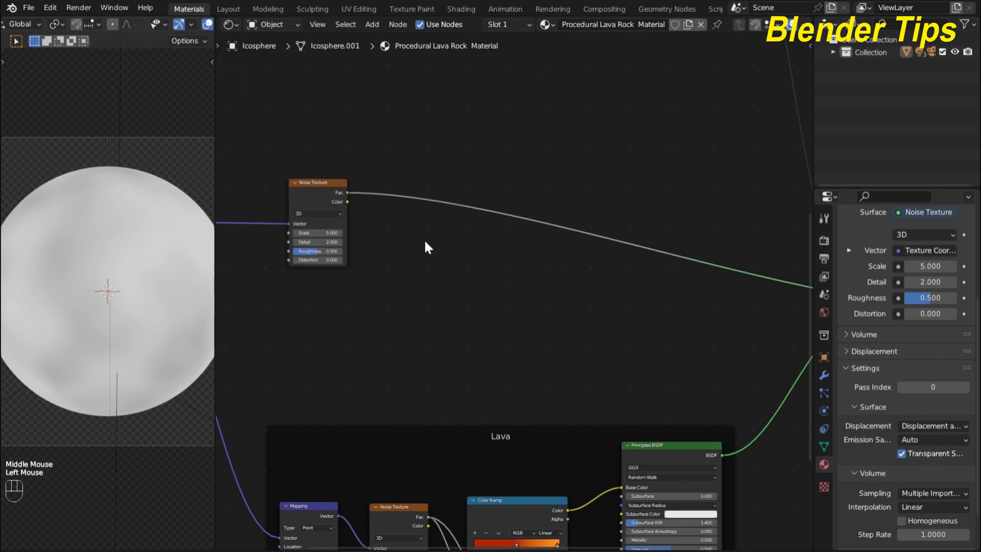
{"action": "key", "text": "shift+a"}
{"action": "left_click", "coordinate": [388, 241]}
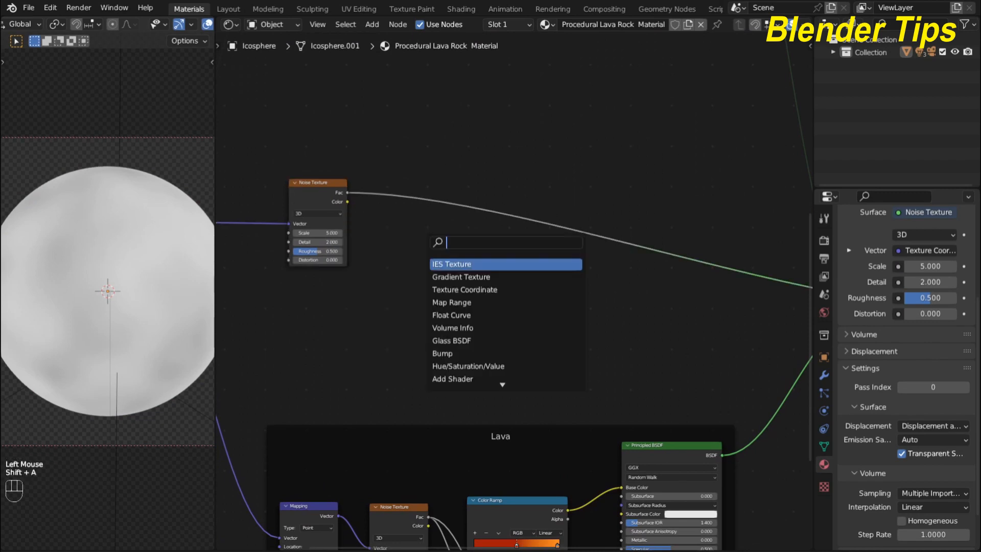
{"action": "type", "text": "m"}
{"action": "key", "text": "Return"}
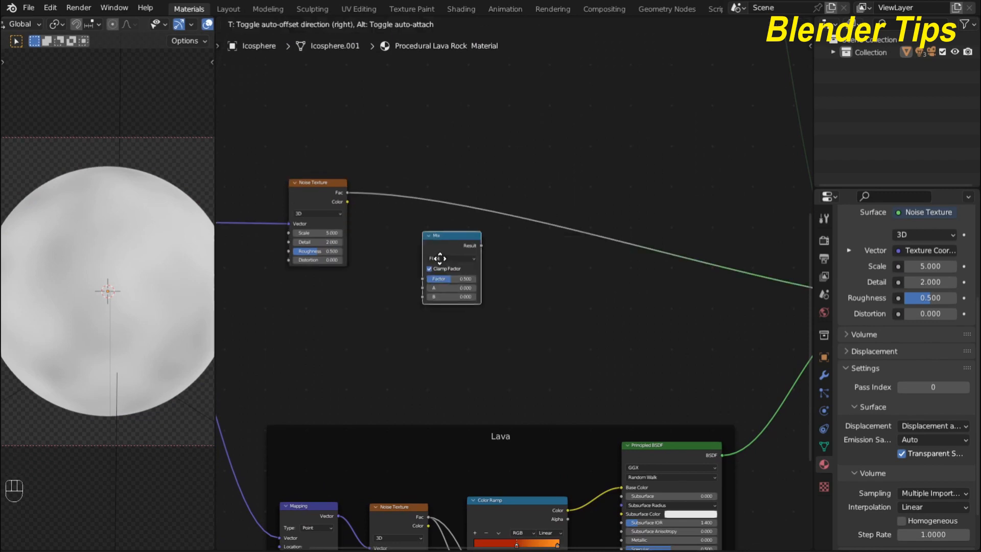
{"action": "left_click", "coordinate": [463, 252]}
Step: Set the Mix node's data type to Color and insert it on the link from the Noise Texture's Fac output
{"action": "scroll", "coordinate": [463, 251], "scroll_direction": "up", "scroll_amount": 3}
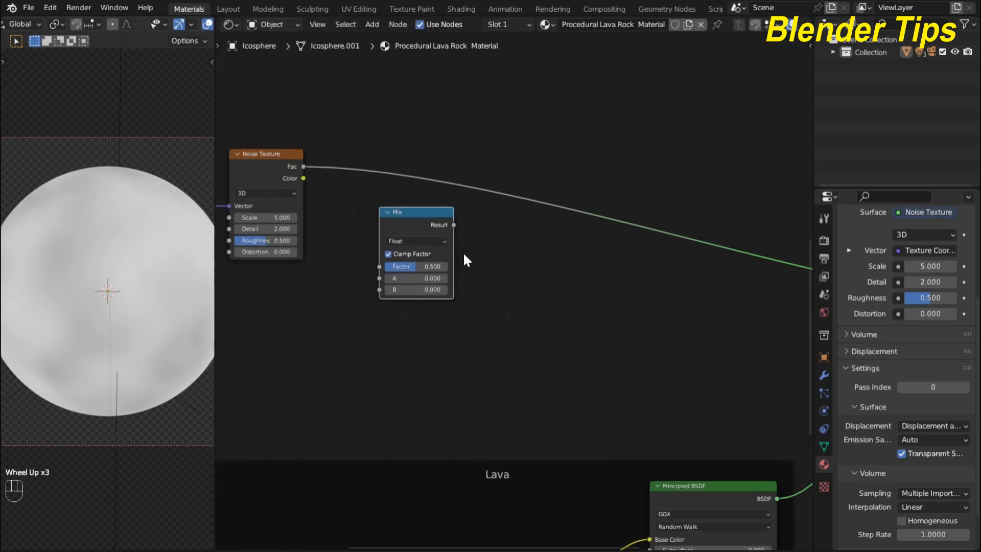
{"action": "left_click", "coordinate": [437, 241]}
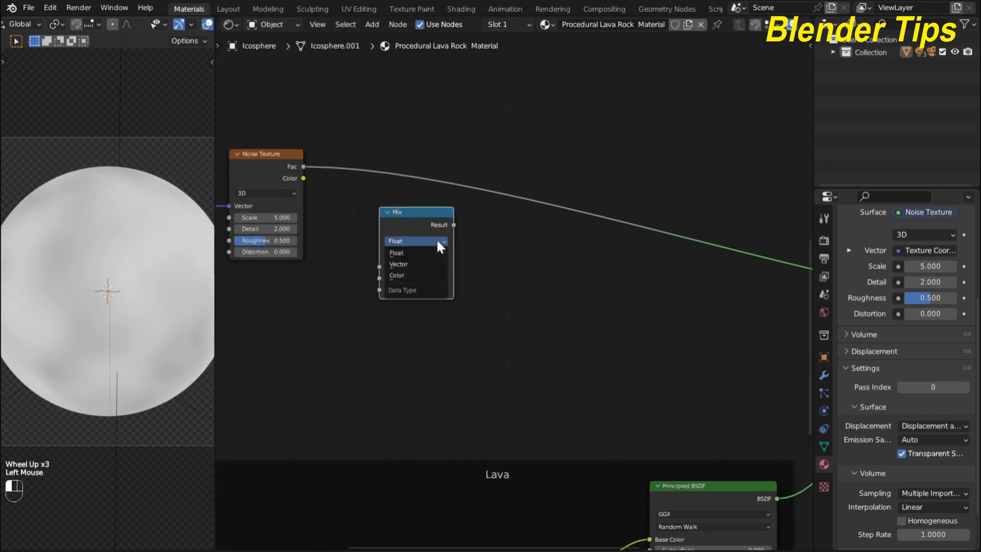
{"action": "left_click", "coordinate": [417, 275]}
{"action": "left_click_drag", "start_coordinate": [414, 216], "coordinate": [387, 164]}
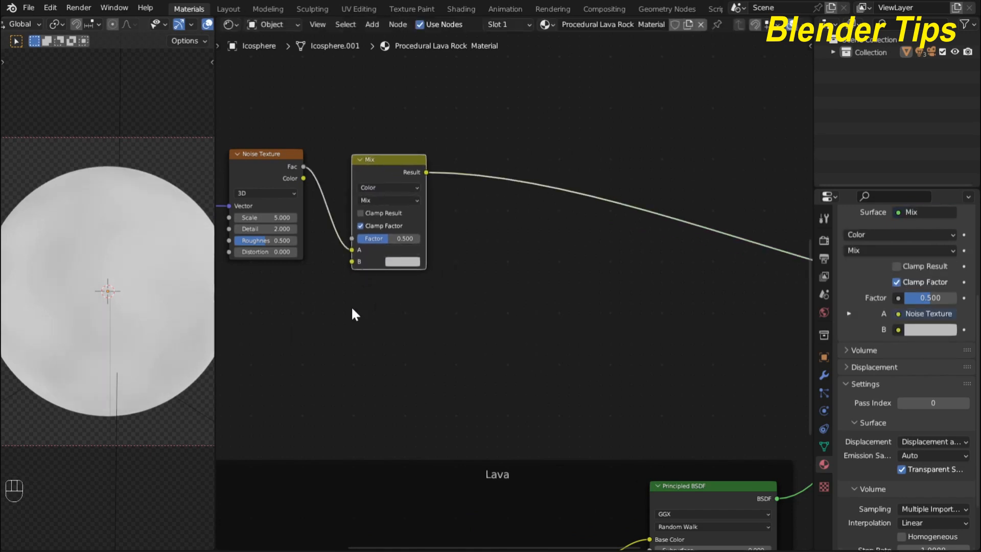
Step: Connect the Noise Texture's Color output to the B input of the color Mix node
{"action": "scroll", "coordinate": [352, 313], "scroll_direction": "up", "scroll_amount": 2}
{"action": "scroll", "coordinate": [353, 314], "scroll_direction": "down", "scroll_amount": 1}
{"action": "middle_click_drag", "start_coordinate": [385, 325], "coordinate": [396, 327]}
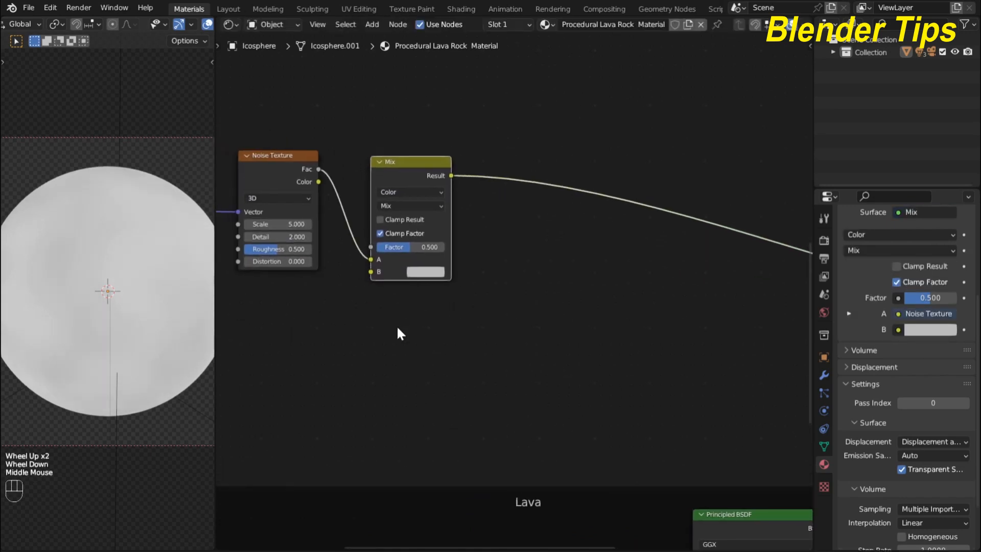
{"action": "scroll", "coordinate": [397, 333], "scroll_direction": "up", "scroll_amount": 1}
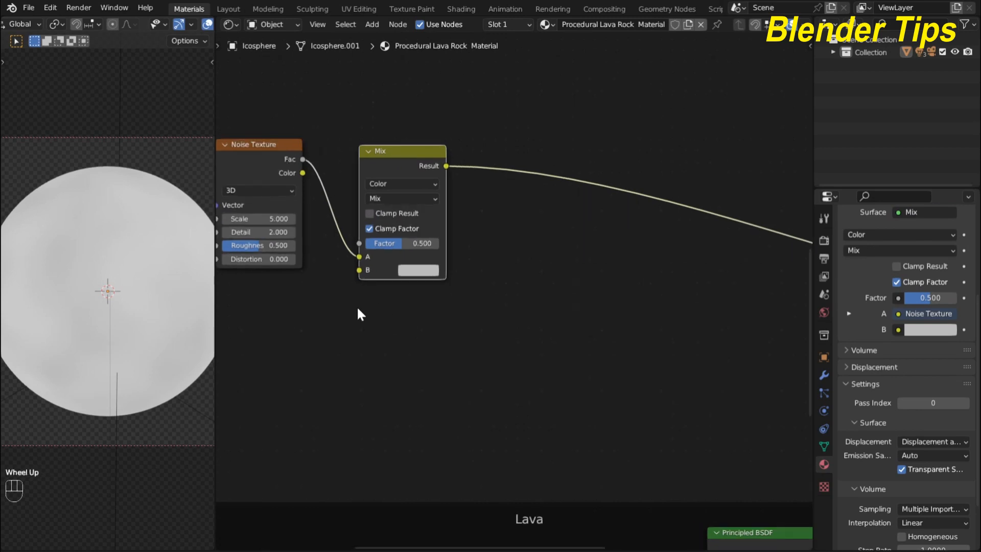
{"action": "scroll", "coordinate": [360, 313], "scroll_direction": "down", "scroll_amount": 2}
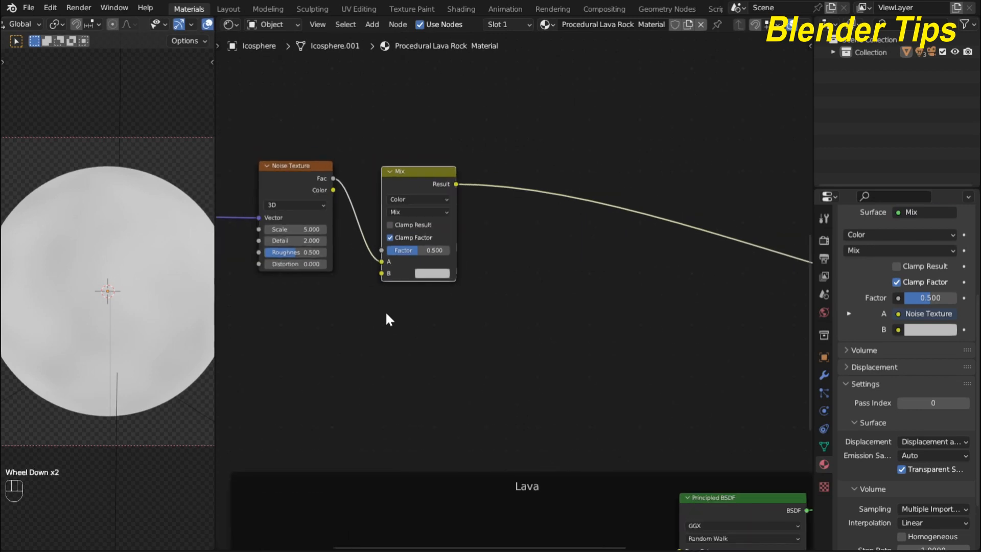
{"action": "scroll", "coordinate": [392, 305], "scroll_direction": "up", "scroll_amount": 1}
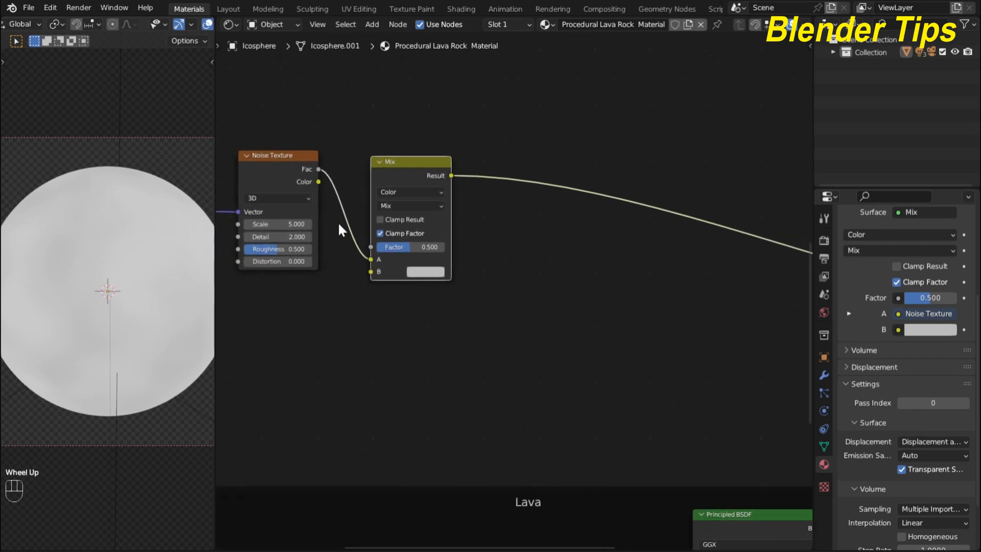
{"action": "left_click_drag", "start_coordinate": [318, 181], "coordinate": [366, 272]}
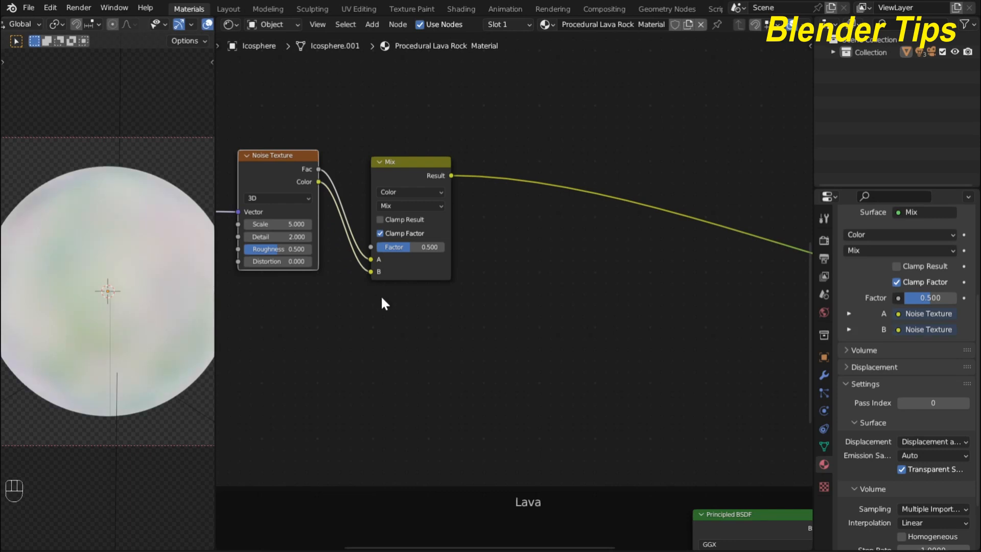
Step: Set the color Mix node's blending mode to Linear Light
{"action": "scroll", "coordinate": [398, 250], "scroll_direction": "up", "scroll_amount": 1}
{"action": "left_click", "coordinate": [402, 203]}
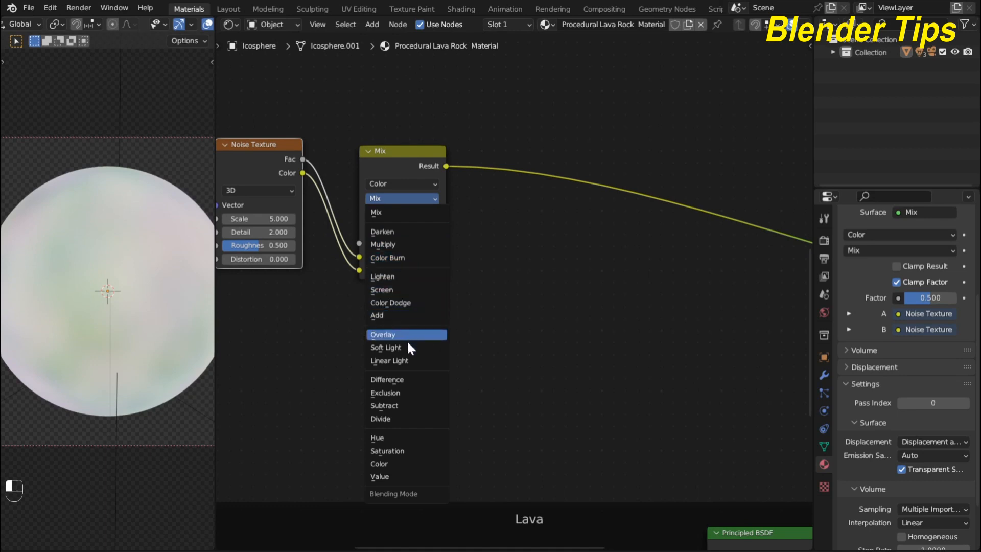
{"action": "left_click", "coordinate": [409, 361]}
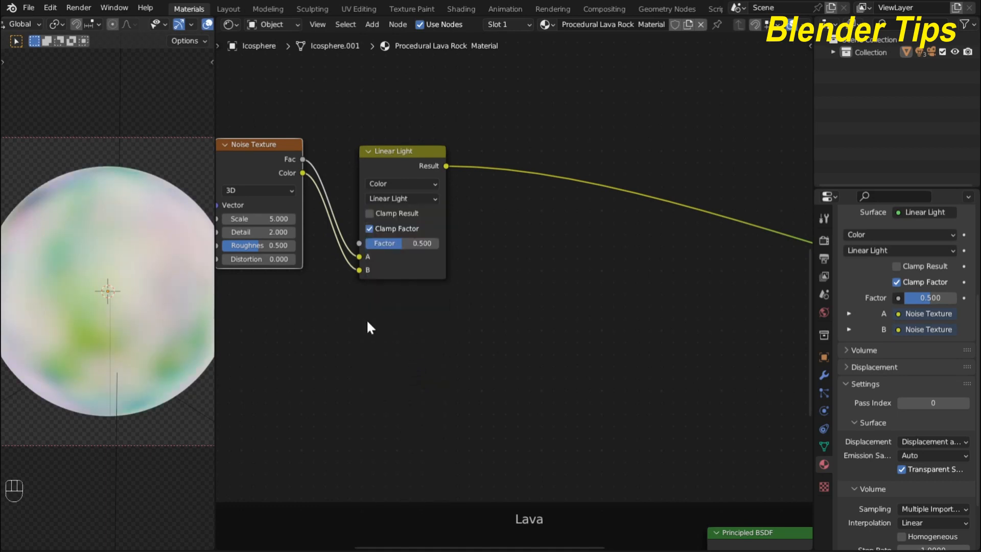
Step: Set the Noise Texture feeding the Linear Light node to scale 6 and detail 15
{"action": "scroll", "coordinate": [368, 327], "scroll_direction": "up", "scroll_amount": 2}
{"action": "scroll", "coordinate": [368, 329], "scroll_direction": "down", "scroll_amount": 2}
{"action": "middle_click_drag", "start_coordinate": [368, 328], "coordinate": [426, 329]}
{"action": "scroll", "coordinate": [384, 326], "scroll_direction": "up", "scroll_amount": 2}
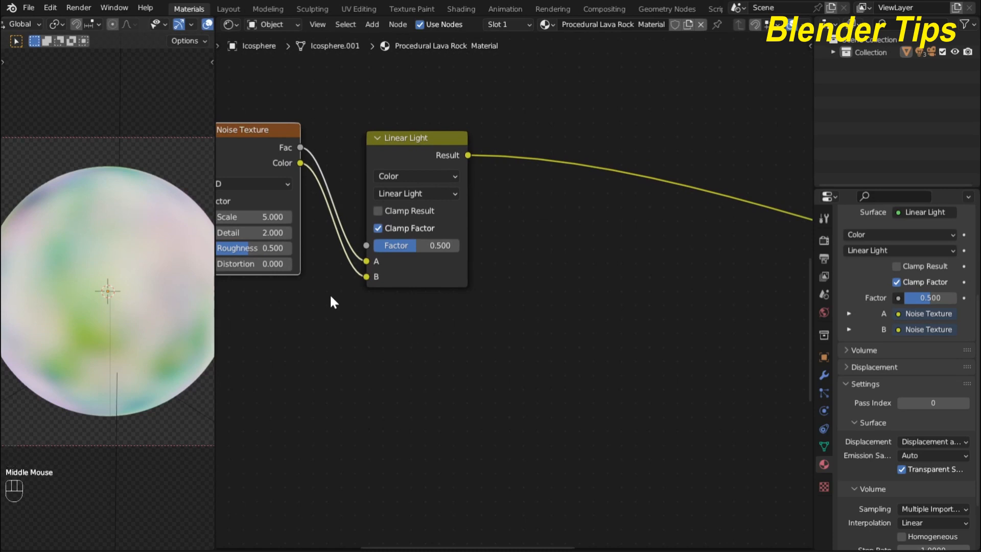
{"action": "middle_click_drag", "start_coordinate": [330, 301], "coordinate": [388, 318]}
{"action": "left_click", "coordinate": [291, 233]}
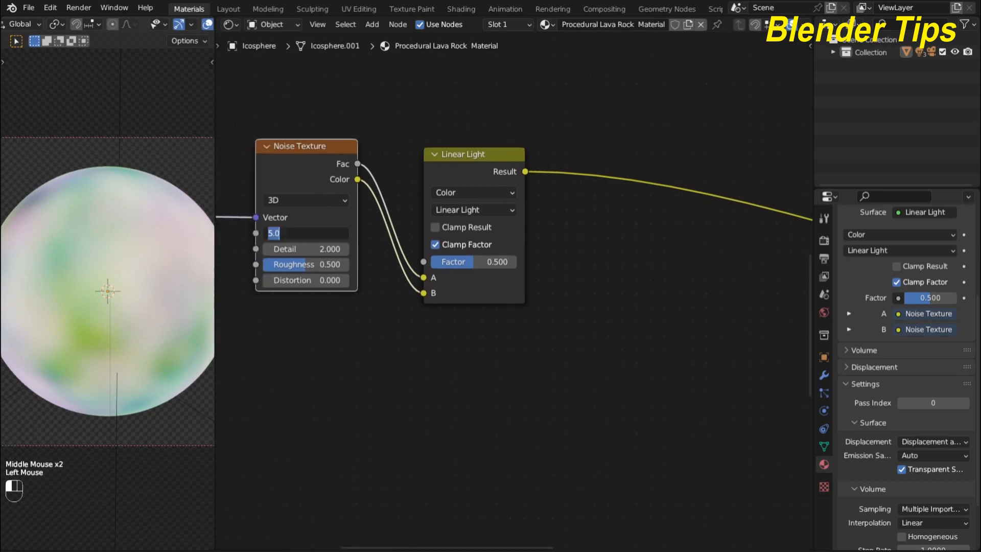
{"action": "type", "text": "6"}
{"action": "key", "text": "Return"}
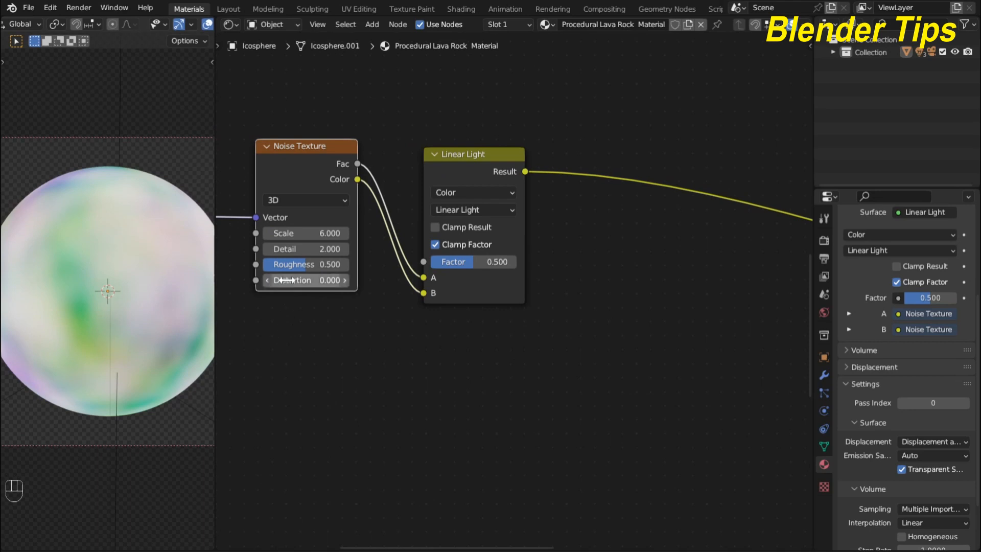
{"action": "left_click", "coordinate": [284, 249]}
{"action": "type", "text": "15"}
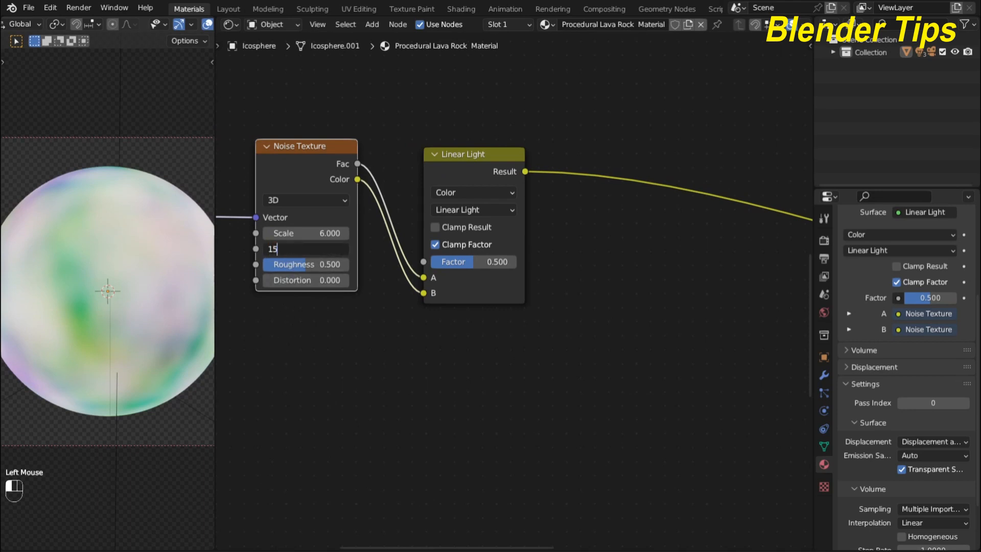
{"action": "key", "text": "Return"}
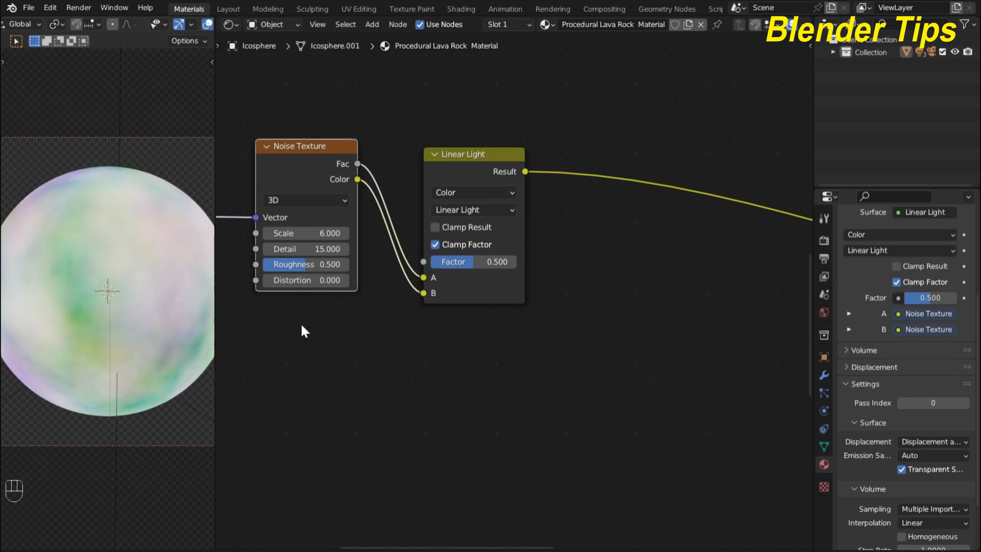
Step: Set the Linear Light node's factor to 0.7
{"action": "scroll", "coordinate": [373, 319], "scroll_direction": "down", "scroll_amount": 2}
{"action": "middle_click_drag", "start_coordinate": [372, 319], "coordinate": [357, 323]}
{"action": "scroll", "coordinate": [449, 337], "scroll_direction": "up", "scroll_amount": 1}
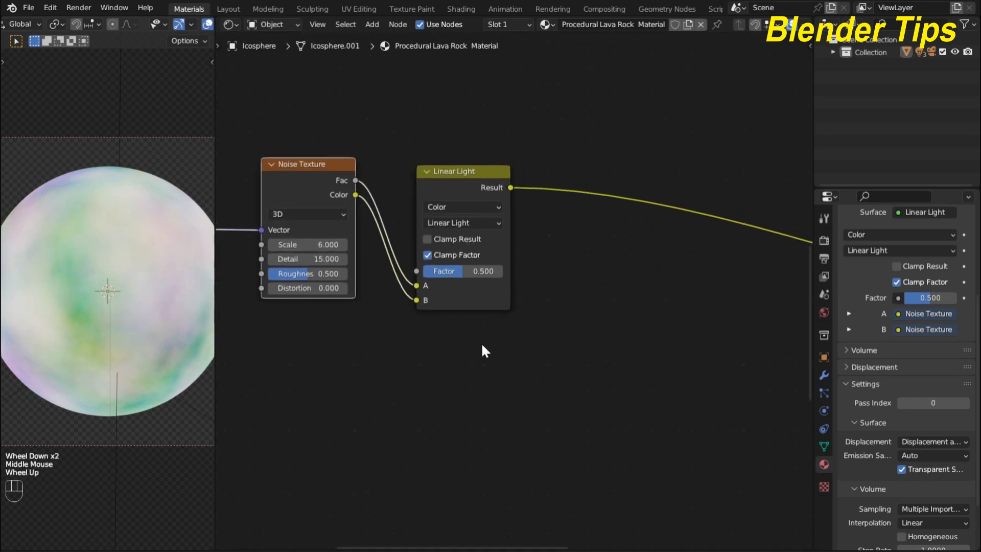
{"action": "middle_click_drag", "start_coordinate": [482, 350], "coordinate": [450, 341]}
{"action": "scroll", "coordinate": [422, 280], "scroll_direction": "up", "scroll_amount": 2}
{"action": "left_click", "coordinate": [455, 266]}
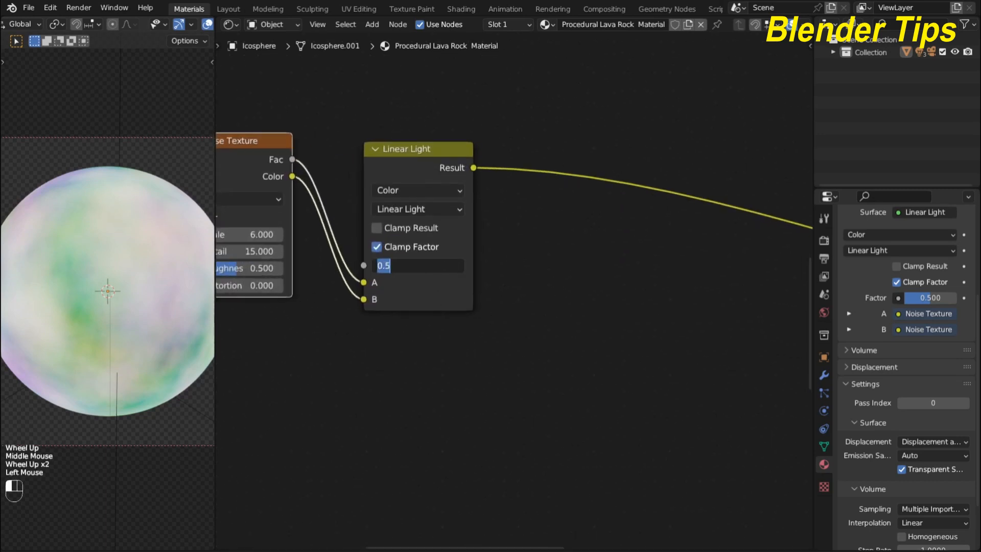
{"action": "type", "text": "0.7"}
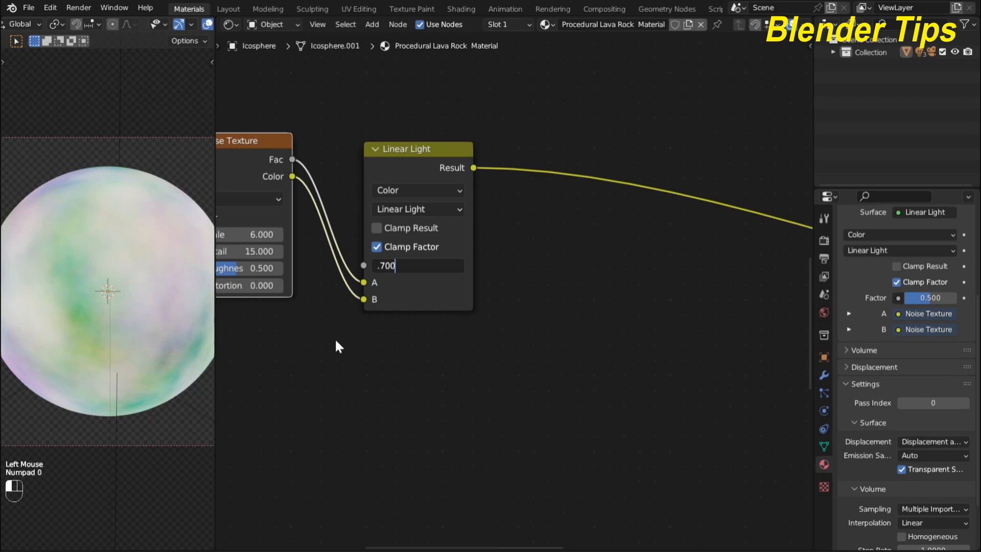
{"action": "key", "text": "Return"}
{"action": "scroll", "coordinate": [126, 292], "scroll_direction": "down", "scroll_amount": 5}
{"action": "scroll", "coordinate": [127, 293], "scroll_direction": "up", "scroll_amount": 4}
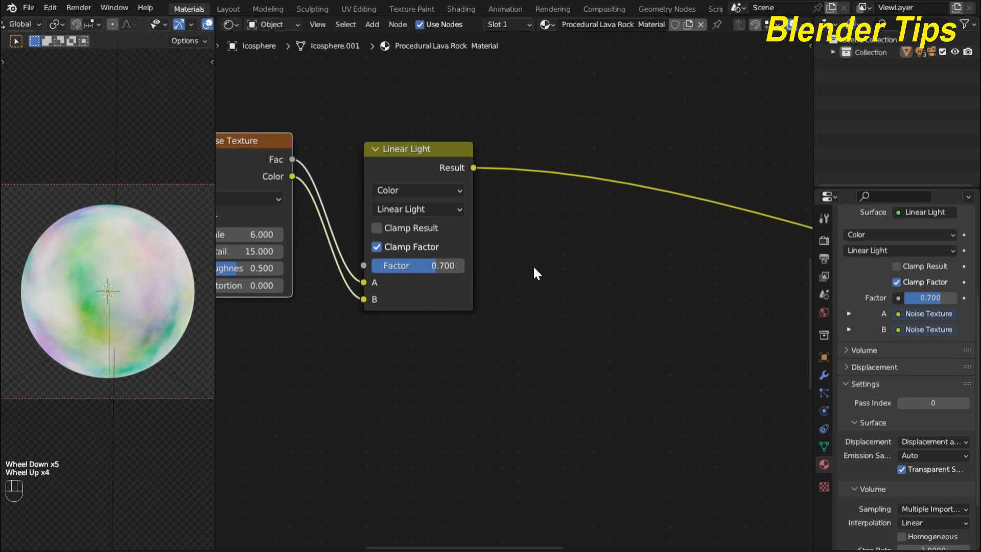
Step: Move the Linear Light node slightly closer to the Noise Texture to free space for the next node
{"action": "middle_click_drag", "start_coordinate": [533, 264], "coordinate": [569, 292]}
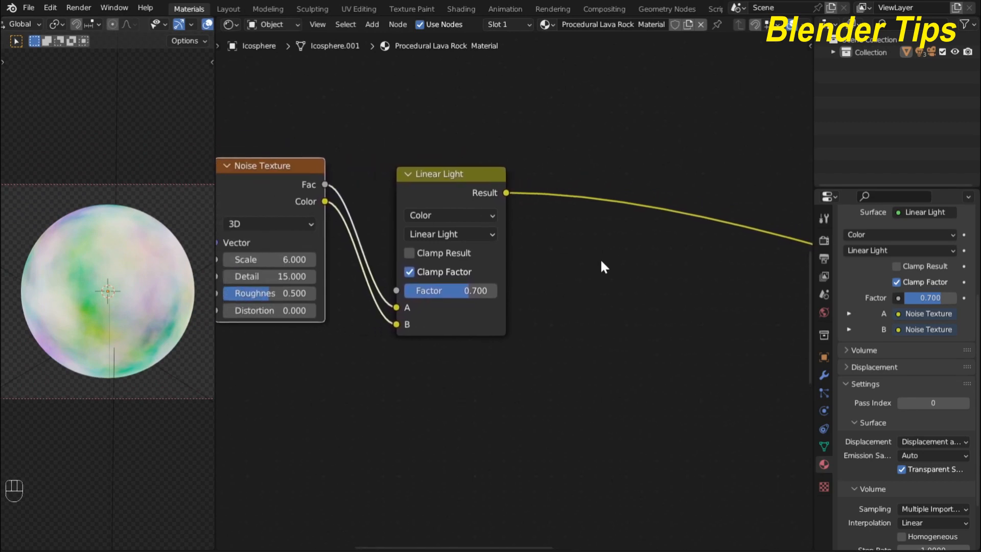
{"action": "scroll", "coordinate": [602, 261], "scroll_direction": "down", "scroll_amount": 1}
{"action": "middle_click_drag", "start_coordinate": [601, 261], "coordinate": [587, 280]}
{"action": "scroll", "coordinate": [525, 242], "scroll_direction": "up", "scroll_amount": 1}
{"action": "left_click", "coordinate": [434, 183]}
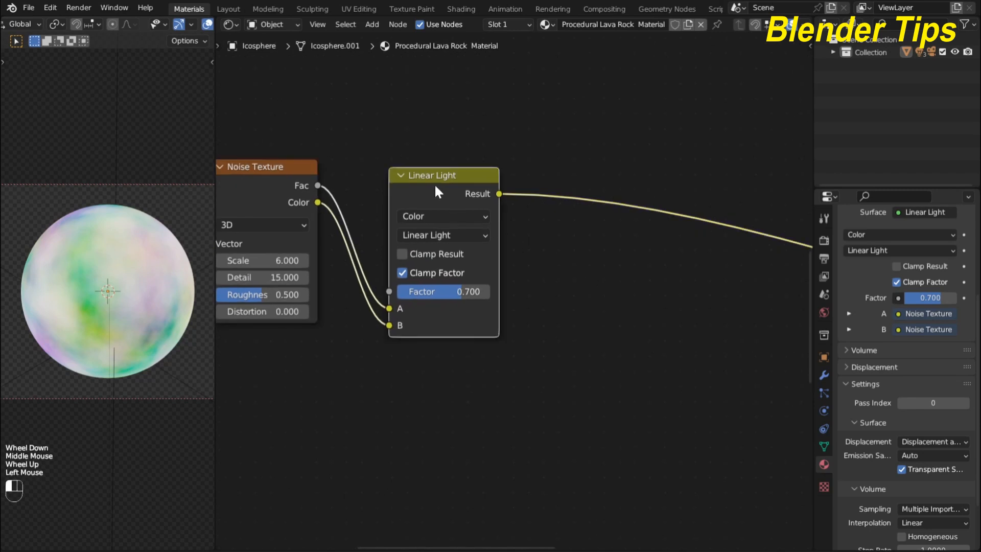
{"action": "left_click_drag", "start_coordinate": [434, 183], "coordinate": [413, 172]}
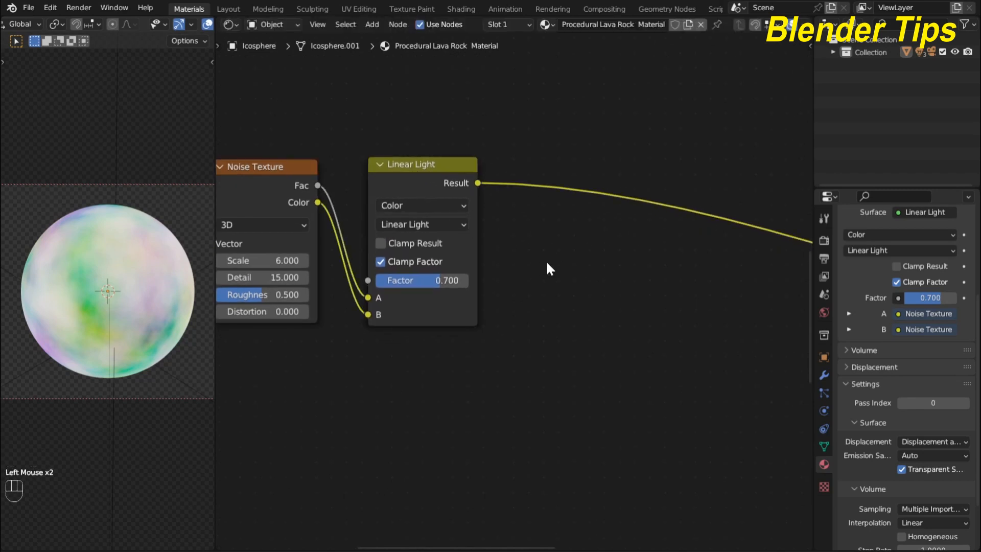
Step: Add a Voronoi Texture node and insert it on the link from the Linear Light node's Result output
{"action": "key", "text": "shift+a"}
{"action": "mouse_move", "coordinate": [546, 263]}
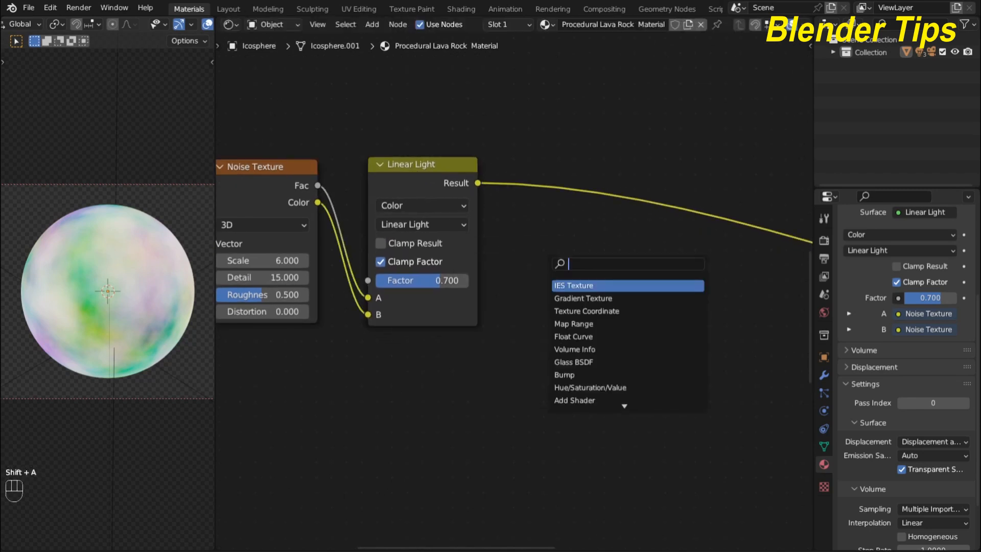
{"action": "type", "text": "vor"}
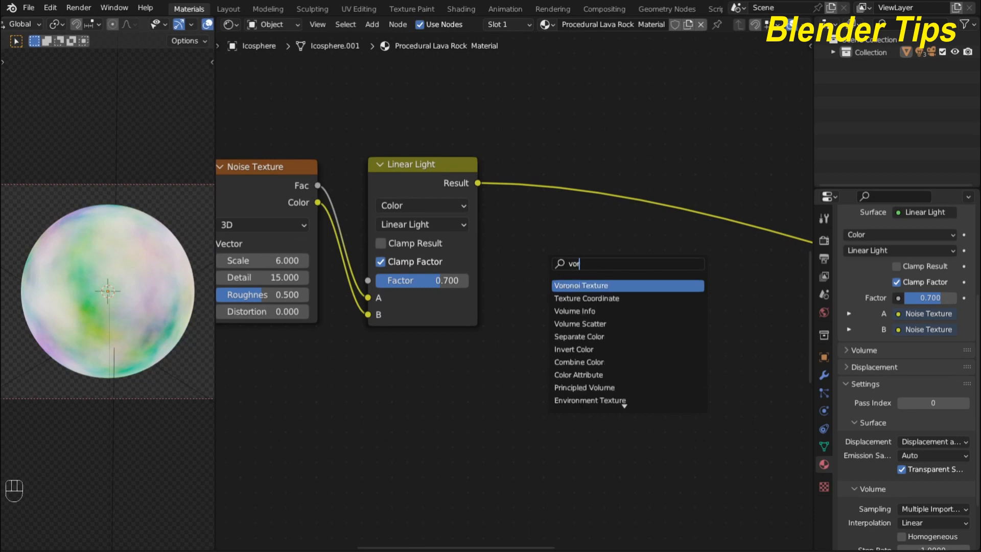
{"action": "key", "text": "Return"}
{"action": "left_click", "coordinate": [532, 212]}
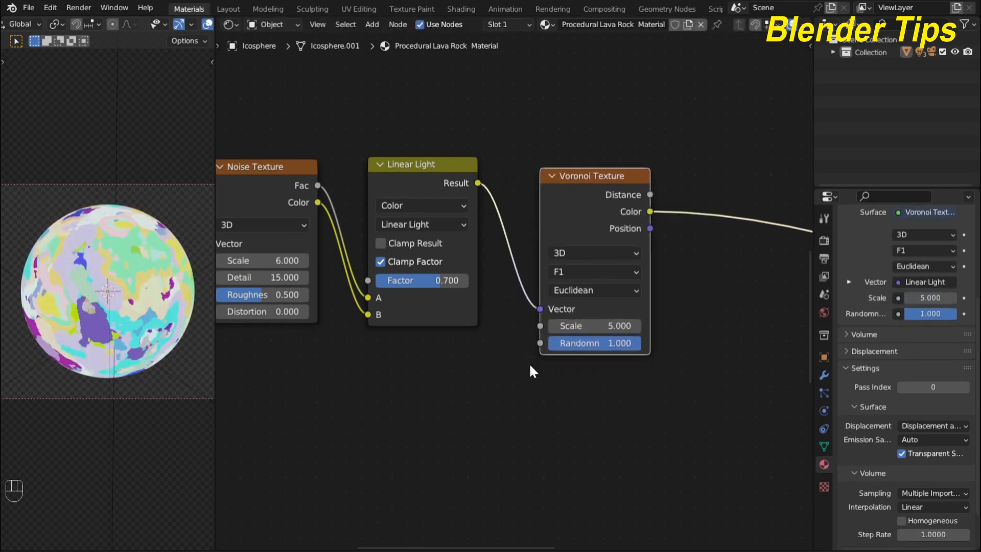
Step: Change the Voronoi Texture's feature output from F1 to Distance to Edge
{"action": "scroll", "coordinate": [529, 362], "scroll_direction": "up", "scroll_amount": 1}
{"action": "scroll", "coordinate": [541, 377], "scroll_direction": "up", "scroll_amount": 1}
{"action": "middle_click_drag", "start_coordinate": [542, 377], "coordinate": [475, 360]}
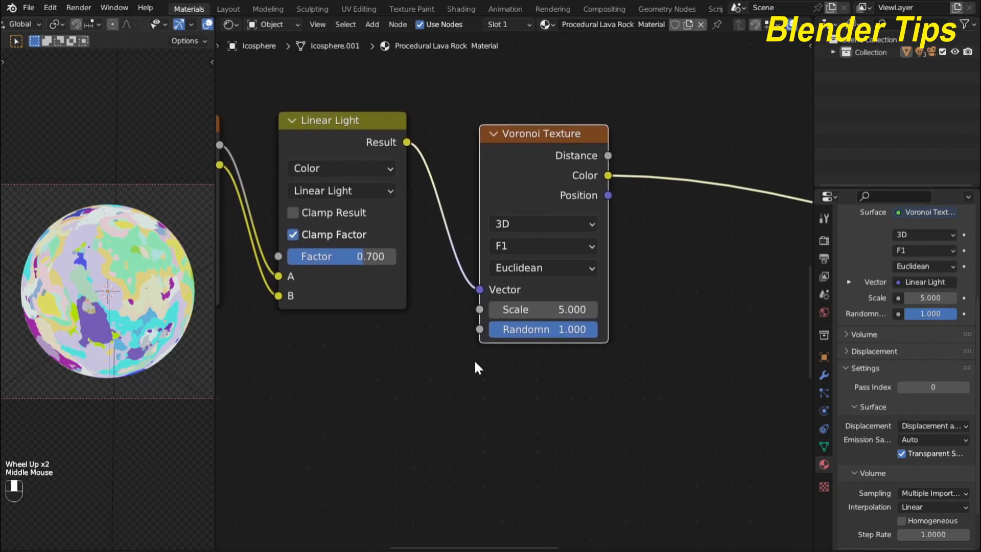
{"action": "scroll", "coordinate": [475, 359], "scroll_direction": "up", "scroll_amount": 1}
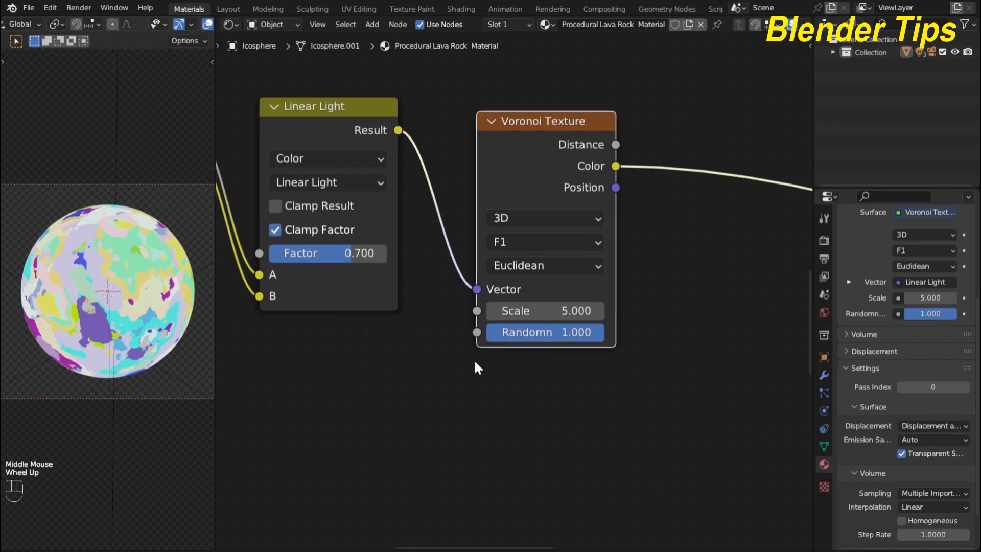
{"action": "left_click", "coordinate": [508, 244]}
{"action": "left_click", "coordinate": [530, 322]}
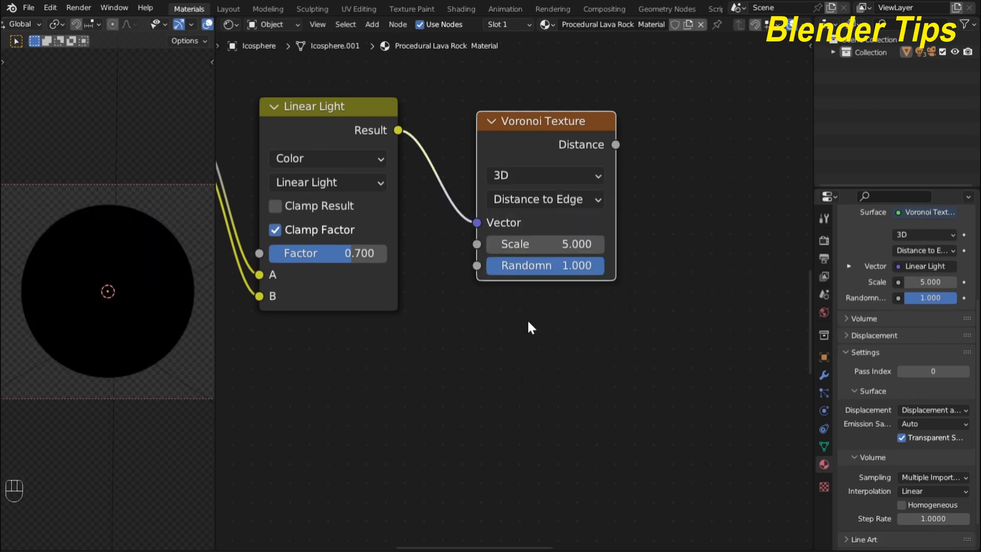
Step: Set the Voronoi Texture's scale to 1.5 and preview its Distance output on the sphere
{"action": "left_click_drag", "start_coordinate": [573, 243], "coordinate": [549, 244]}
{"action": "double_click", "coordinate": [549, 244]}
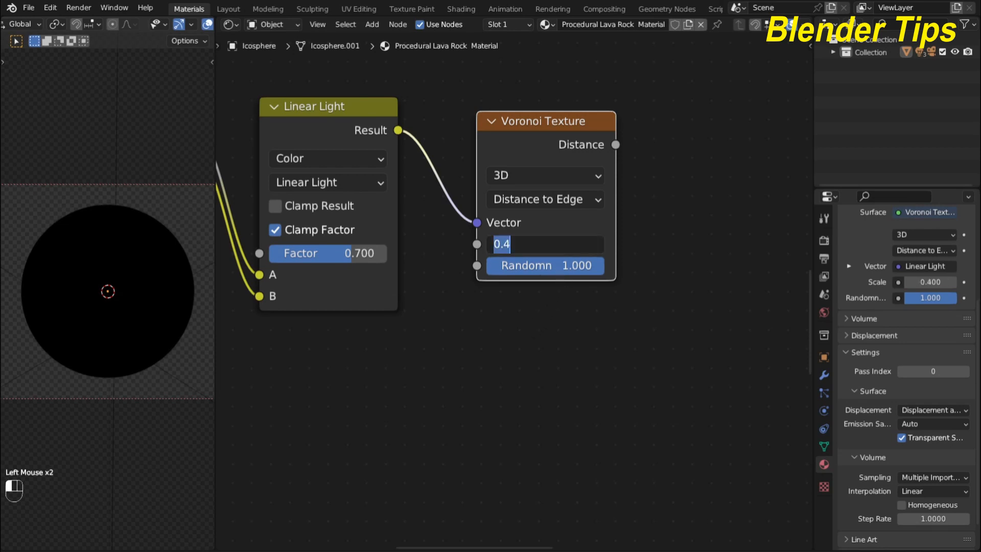
{"action": "type", "text": "1.5"}
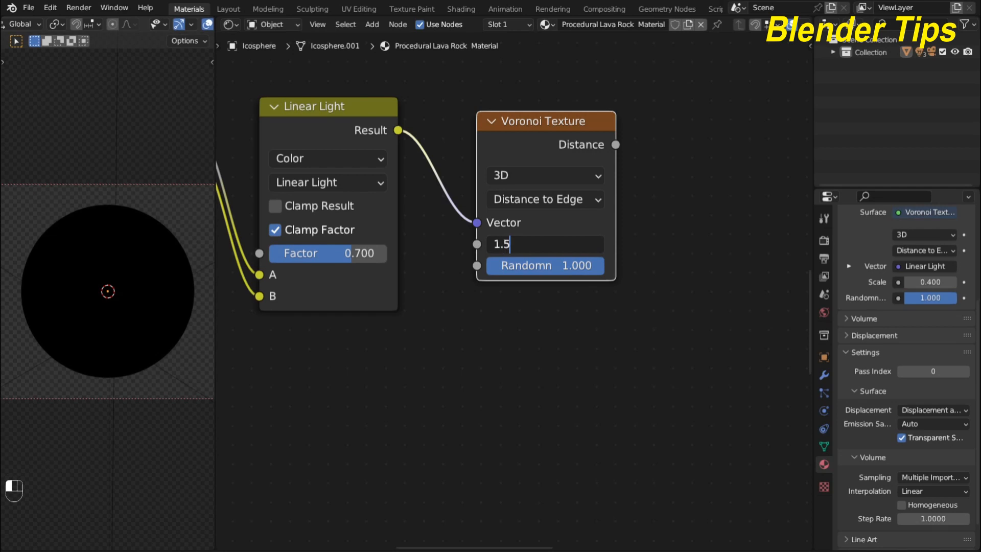
{"action": "key", "text": "Return"}
{"action": "left_click", "coordinate": [524, 142]}
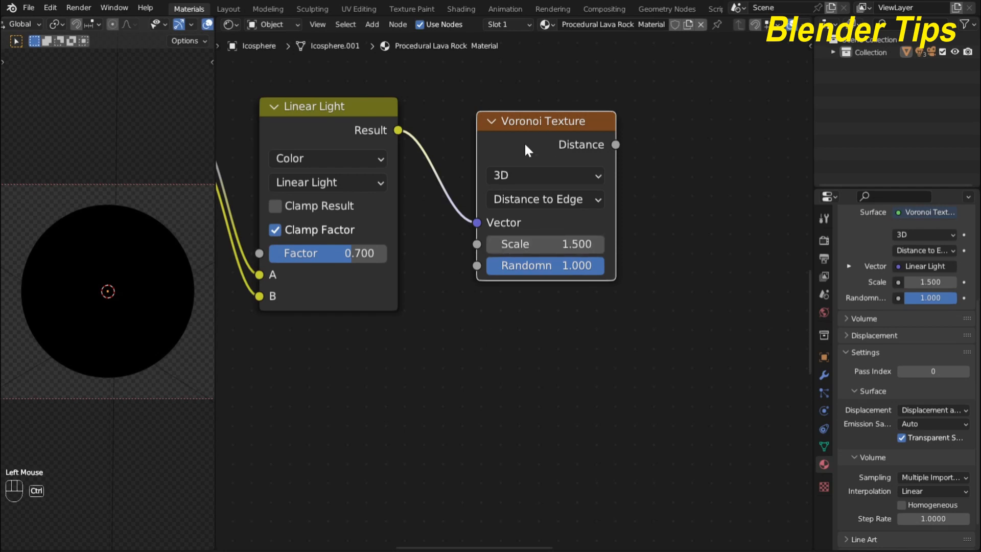
{"action": "left_click", "coordinate": [524, 142], "text": "ctrl+shift"}
{"action": "scroll", "coordinate": [127, 310], "scroll_direction": "up", "scroll_amount": 2}
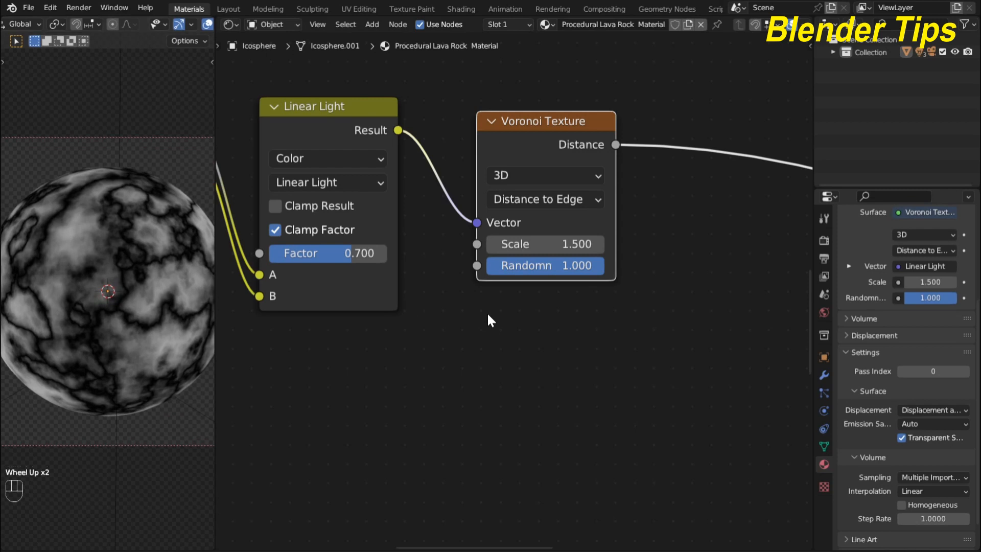
Step: Insert a Color Ramp on the Voronoi Texture's Distance link and move its white stop to about 0.084
{"action": "scroll", "coordinate": [566, 334], "scroll_direction": "down", "scroll_amount": 1}
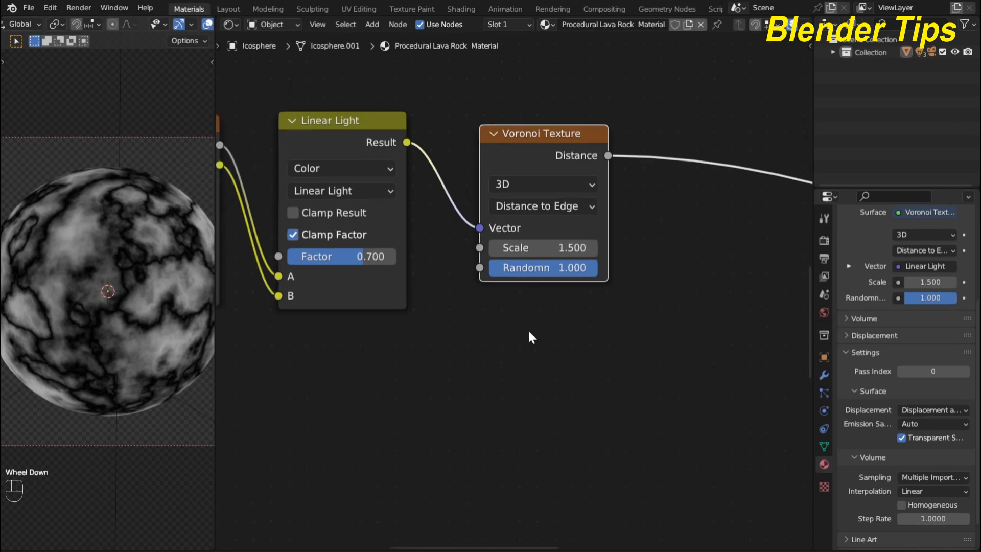
{"action": "middle_click_drag", "start_coordinate": [532, 333], "coordinate": [440, 362]}
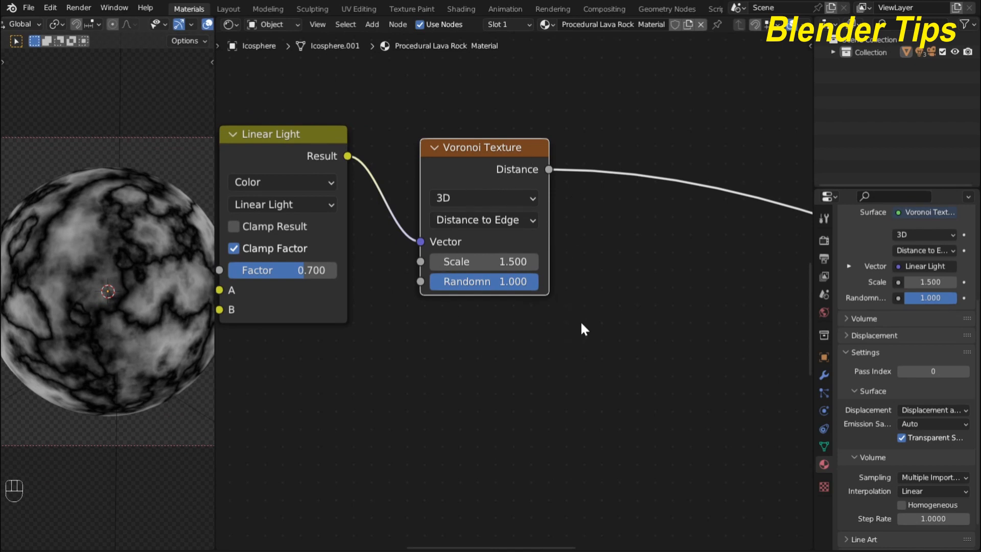
{"action": "scroll", "coordinate": [582, 322], "scroll_direction": "down", "scroll_amount": 2}
{"action": "middle_click_drag", "start_coordinate": [567, 333], "coordinate": [467, 382]}
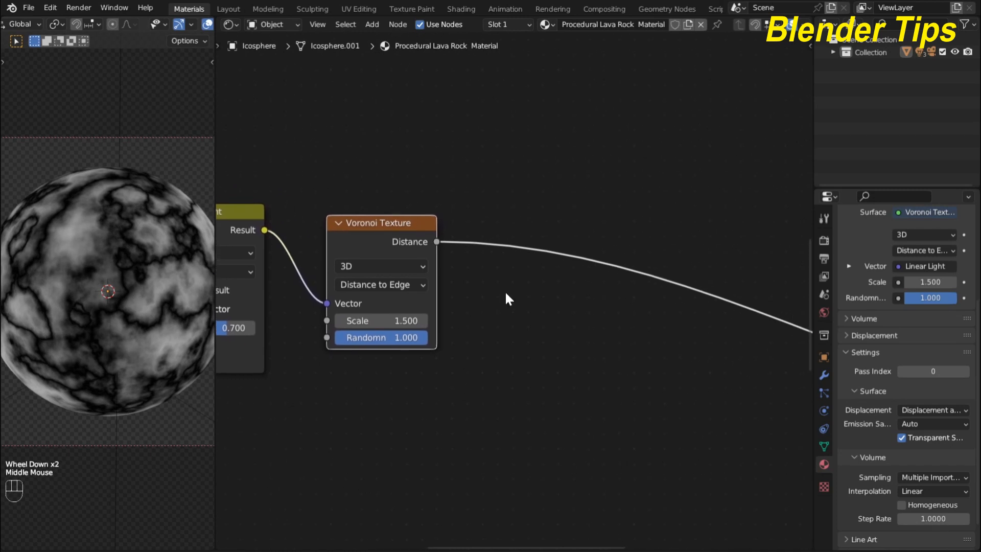
{"action": "left_click", "coordinate": [509, 288]}
{"action": "key", "text": "shift+a"}
{"action": "mouse_move", "coordinate": [508, 288]}
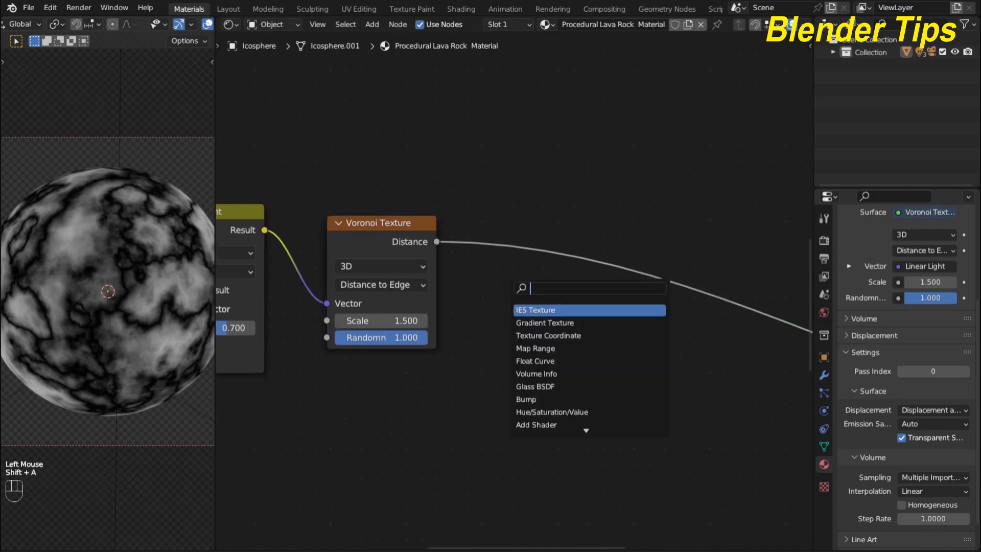
{"action": "type", "text": "co"}
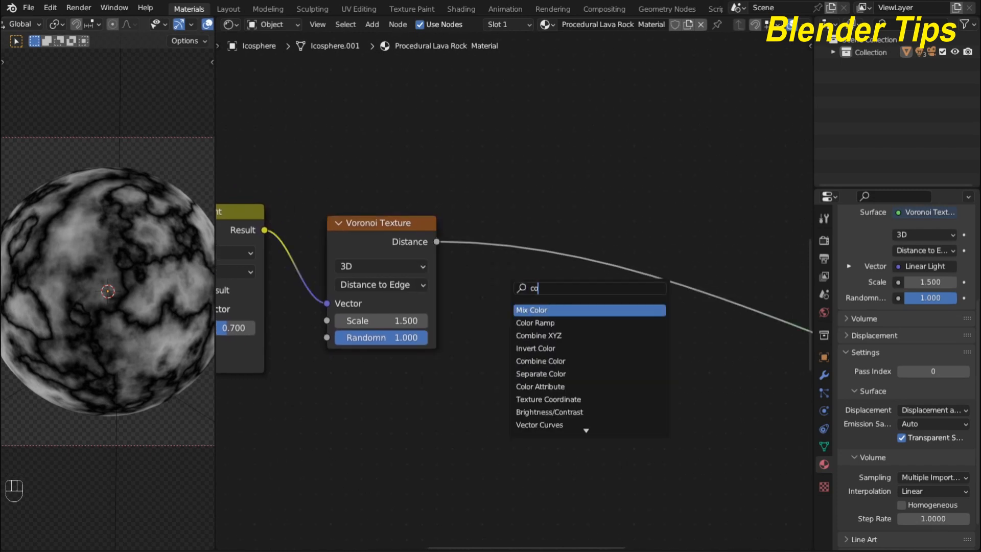
{"action": "key", "text": "Down"}
{"action": "key", "text": "Return"}
{"action": "left_click", "coordinate": [513, 278]}
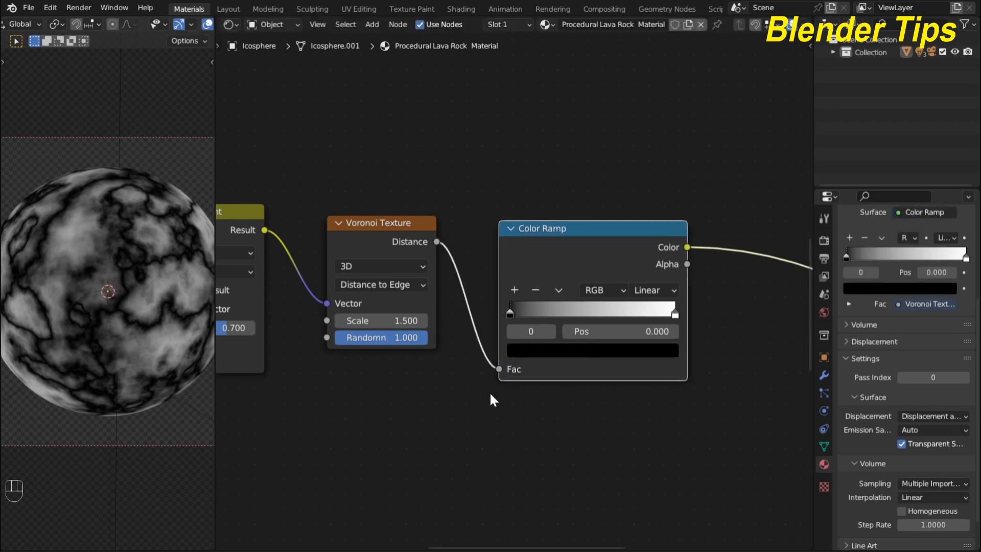
{"action": "middle_click_drag", "start_coordinate": [507, 442], "coordinate": [483, 406]}
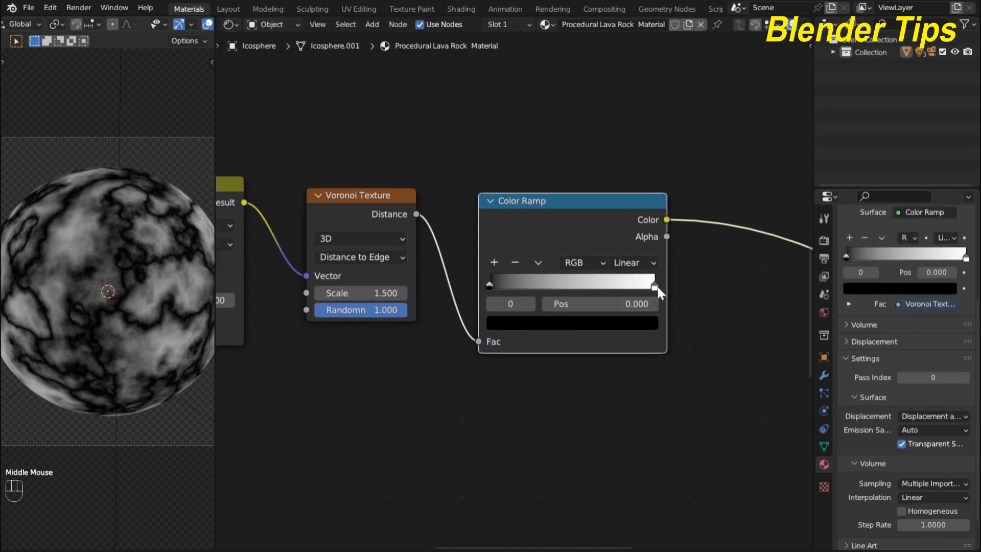
{"action": "left_click_drag", "start_coordinate": [658, 287], "coordinate": [499, 287]}
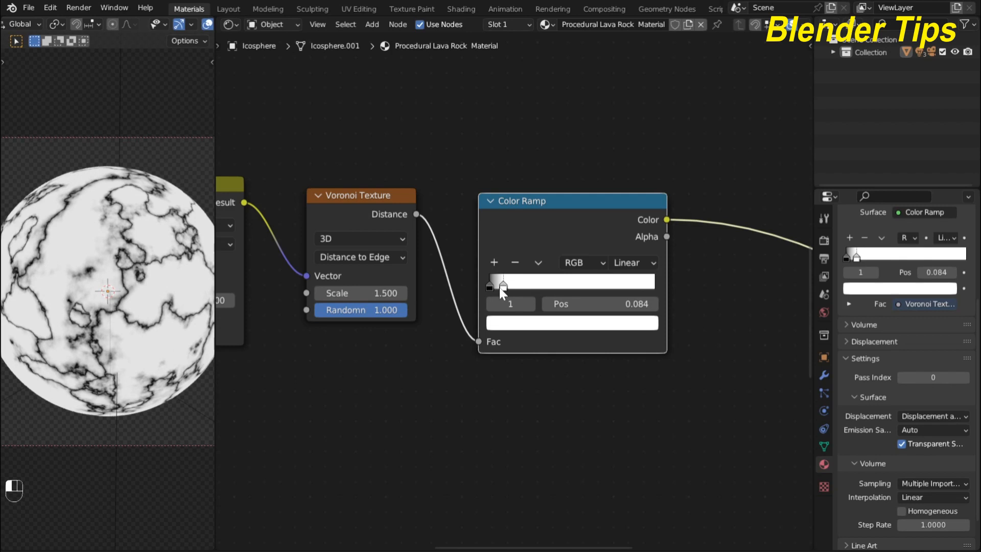
Step: Expand the collapsed Mix Shader node and connect it to the Material Output's surface in place of the mask preview
{"action": "scroll", "coordinate": [646, 345], "scroll_direction": "down", "scroll_amount": 7}
{"action": "scroll", "coordinate": [642, 354], "scroll_direction": "down", "scroll_amount": 1}
{"action": "middle_click_drag", "start_coordinate": [642, 353], "coordinate": [587, 308]}
{"action": "scroll", "coordinate": [532, 350], "scroll_direction": "down", "scroll_amount": 2}
{"action": "left_click", "coordinate": [636, 295]}
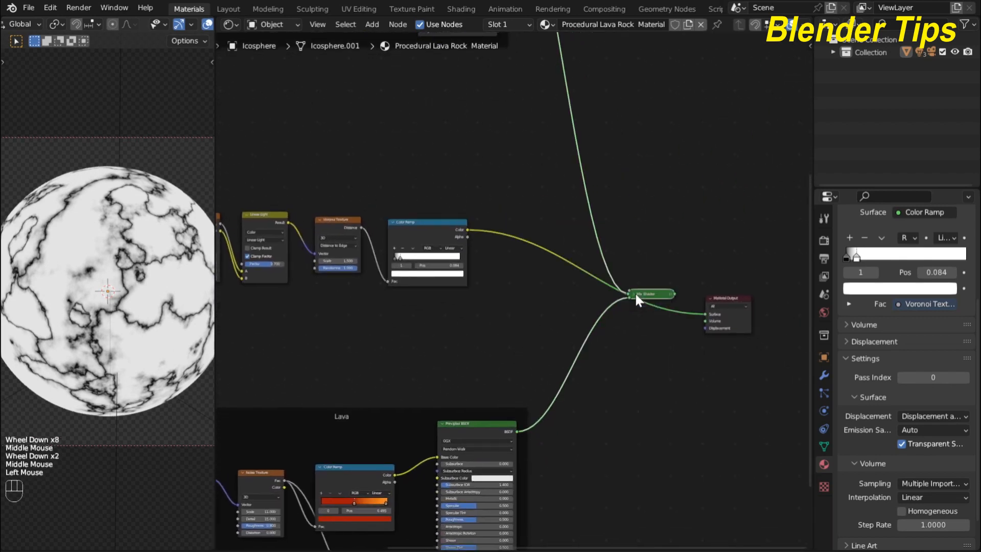
{"action": "left_click", "coordinate": [636, 295]}
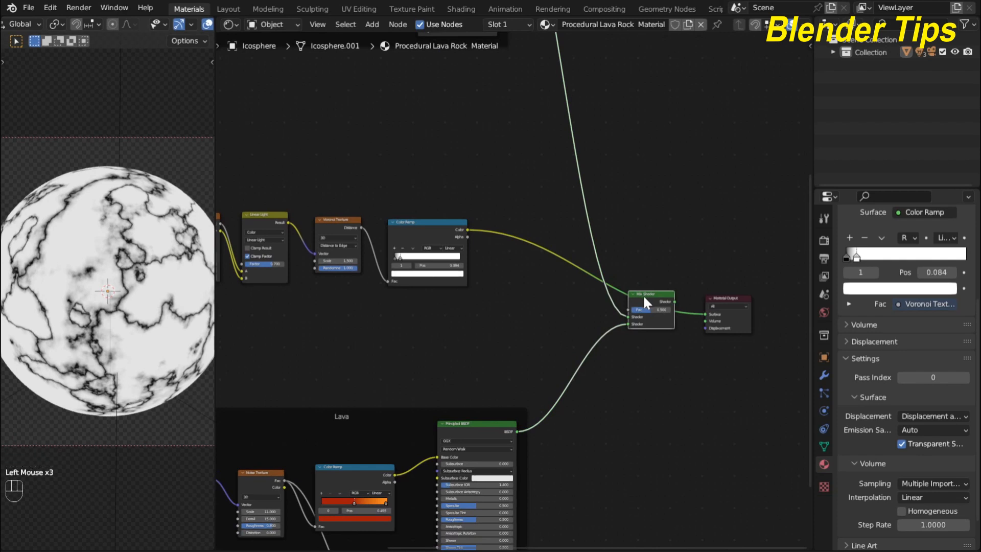
{"action": "left_click", "coordinate": [644, 297], "text": "ctrl+shift"}
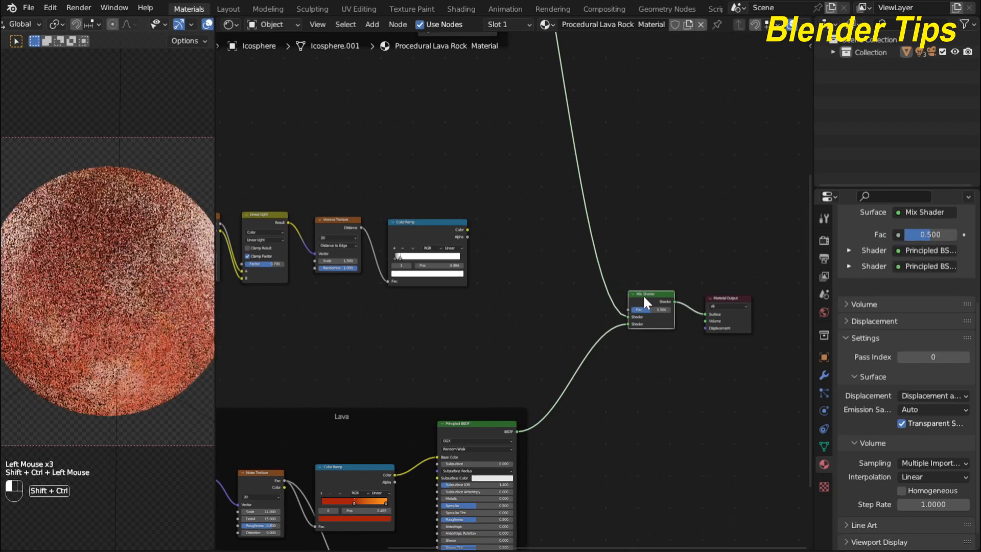
Step: Connect the mask Color Ramp's Color output to the Mix Shader's Fac input
{"action": "scroll", "coordinate": [518, 271], "scroll_direction": "up", "scroll_amount": 1}
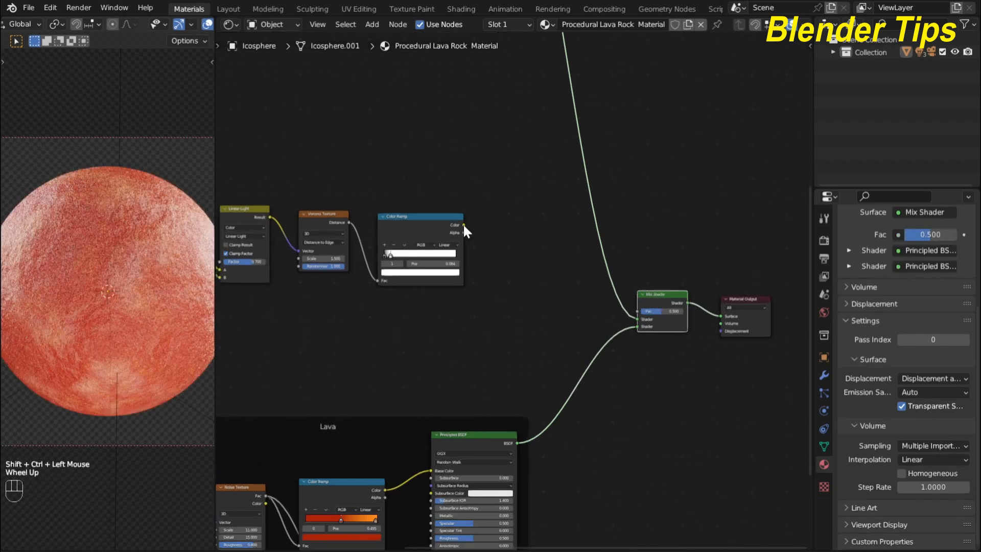
{"action": "left_click_drag", "start_coordinate": [464, 226], "coordinate": [485, 232]}
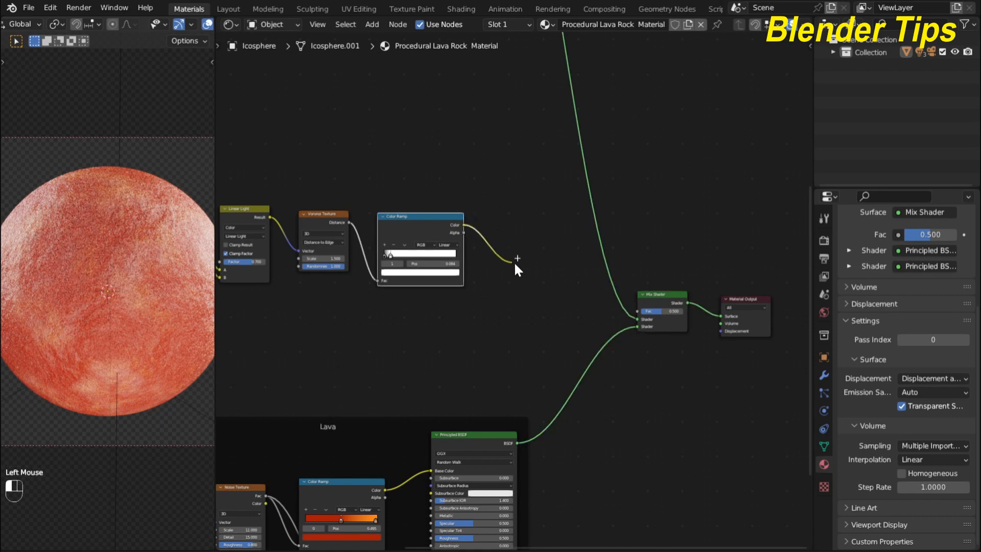
{"action": "left_click_drag", "start_coordinate": [514, 262], "coordinate": [636, 311]}
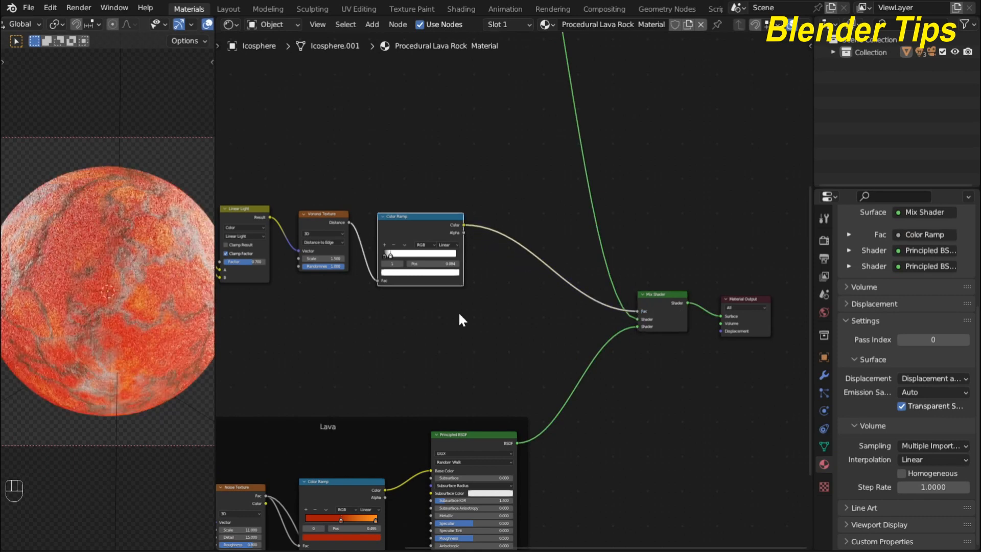
Step: Move the mask Color Ramp's white stop to about 0.677 to soften the blend between rock and lava
{"action": "scroll", "coordinate": [141, 262], "scroll_direction": "up", "scroll_amount": 1}
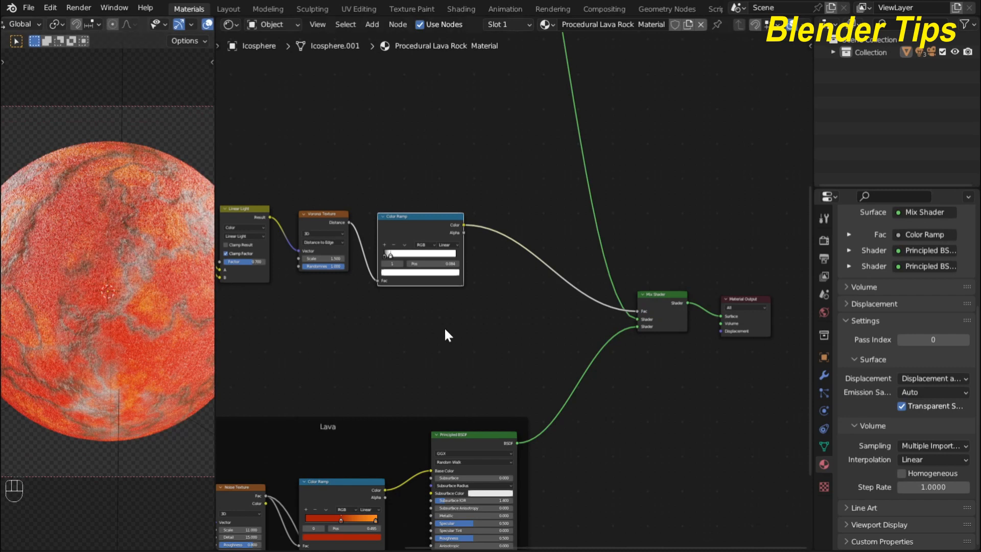
{"action": "middle_click_drag", "start_coordinate": [388, 324], "coordinate": [440, 285]}
{"action": "scroll", "coordinate": [440, 285], "scroll_direction": "up", "scroll_amount": 1}
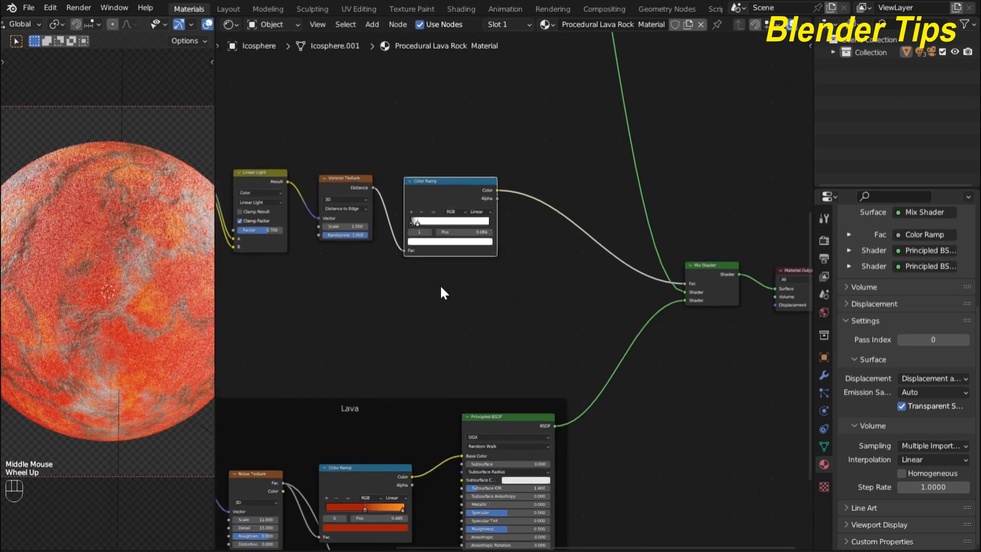
{"action": "scroll", "coordinate": [441, 287], "scroll_direction": "up", "scroll_amount": 3}
{"action": "left_click_drag", "start_coordinate": [391, 204], "coordinate": [456, 207]}
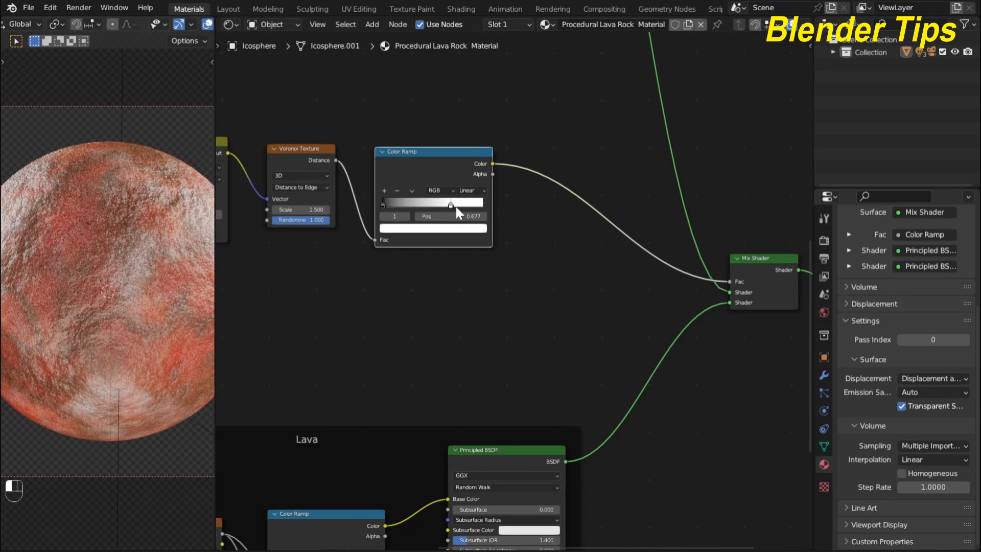
{"action": "scroll", "coordinate": [402, 277], "scroll_direction": "down", "scroll_amount": 4}
{"action": "middle_click_drag", "start_coordinate": [394, 293], "coordinate": [364, 229]}
{"action": "scroll", "coordinate": [400, 261], "scroll_direction": "down", "scroll_amount": 1}
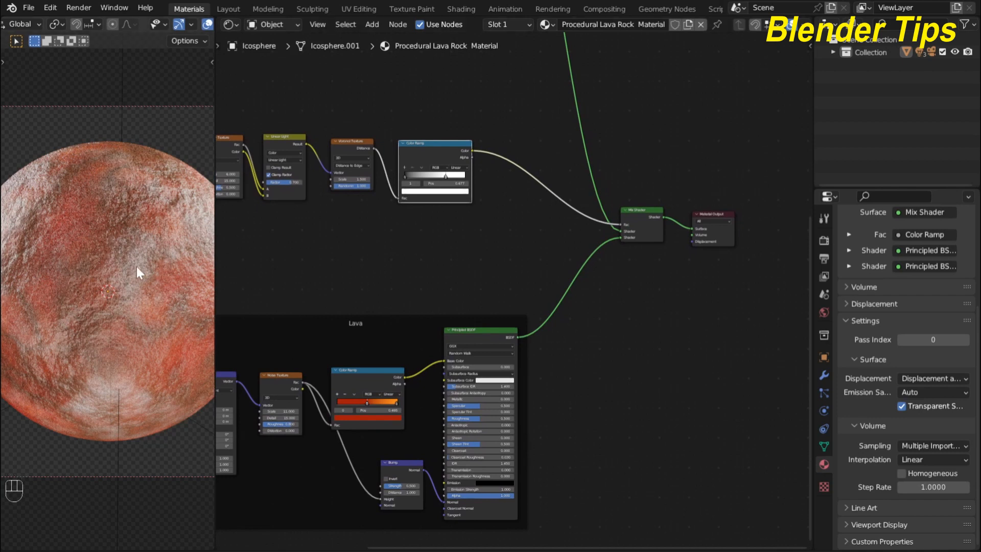
Step: Shift the Voronoi Texture node slightly down and connect its Distance output to the Material Output's Displacement input
{"action": "scroll", "coordinate": [153, 267], "scroll_direction": "down", "scroll_amount": 1}
{"action": "scroll", "coordinate": [378, 250], "scroll_direction": "down", "scroll_amount": 2}
{"action": "mouse_move", "coordinate": [378, 249]}
{"action": "middle_mouse_down"}
{"action": "mouse_move", "coordinate": [372, 263]}
{"action": "mouse_move", "coordinate": [381, 259]}
{"action": "middle_mouse_up"}
{"action": "scroll", "coordinate": [372, 263], "scroll_direction": "up", "scroll_amount": 5}
{"action": "scroll", "coordinate": [371, 263], "scroll_direction": "down", "scroll_amount": 2}
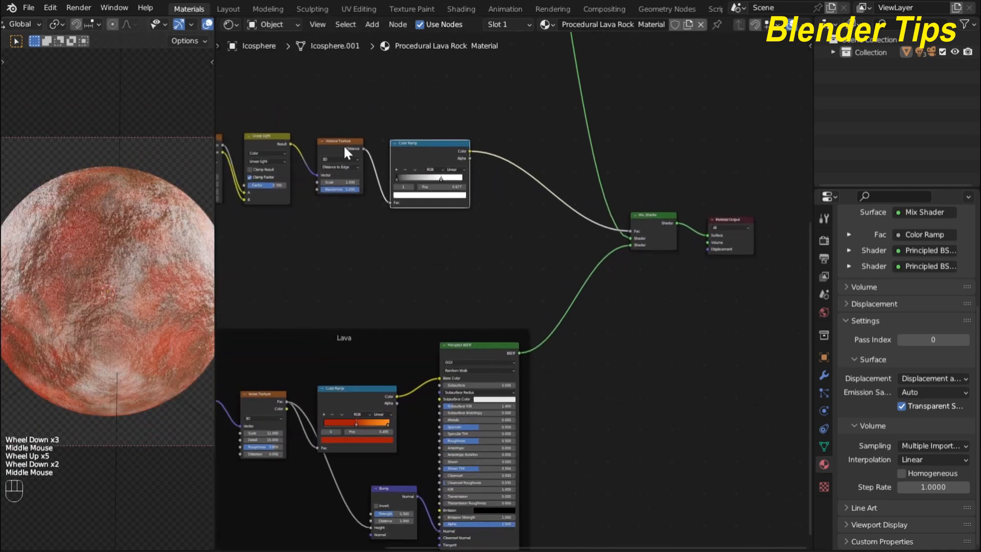
{"action": "left_click_drag", "start_coordinate": [335, 142], "coordinate": [327, 167]}
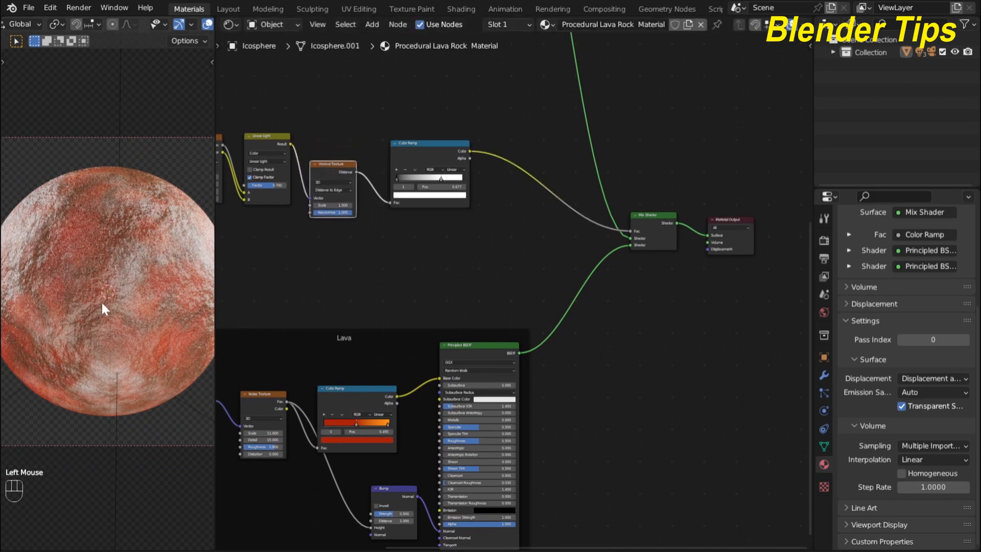
{"action": "scroll", "coordinate": [104, 309], "scroll_direction": "up", "scroll_amount": 1}
{"action": "scroll", "coordinate": [359, 252], "scroll_direction": "down", "scroll_amount": 1}
{"action": "middle_click_drag", "start_coordinate": [359, 252], "coordinate": [344, 263]}
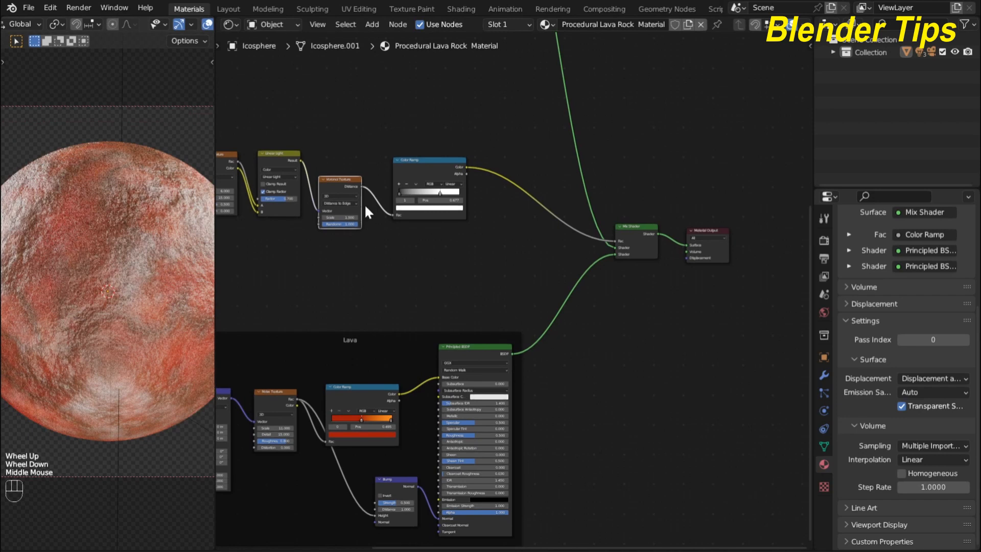
{"action": "left_click", "coordinate": [362, 187]}
{"action": "left_click_drag", "start_coordinate": [382, 220], "coordinate": [613, 276]}
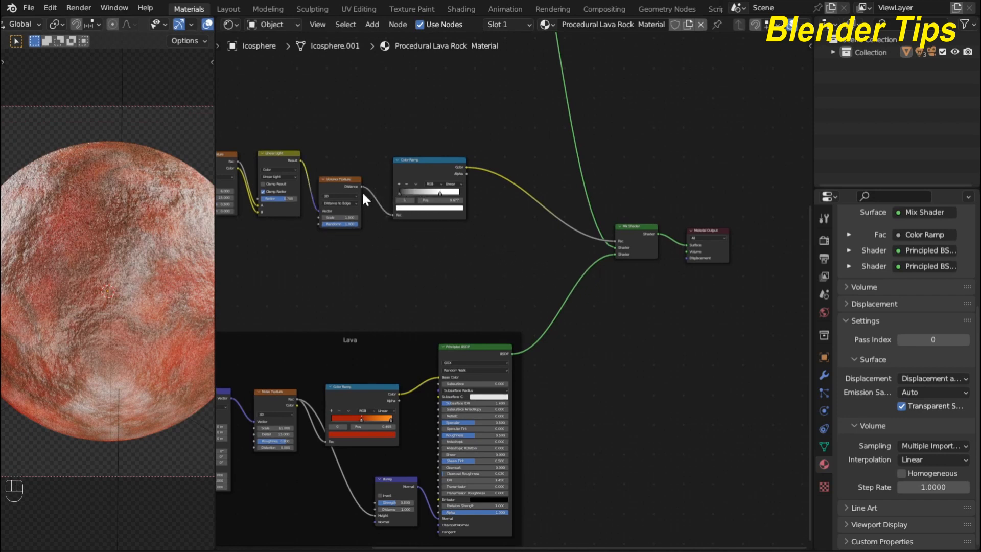
{"action": "left_click_drag", "start_coordinate": [361, 185], "coordinate": [683, 257]}
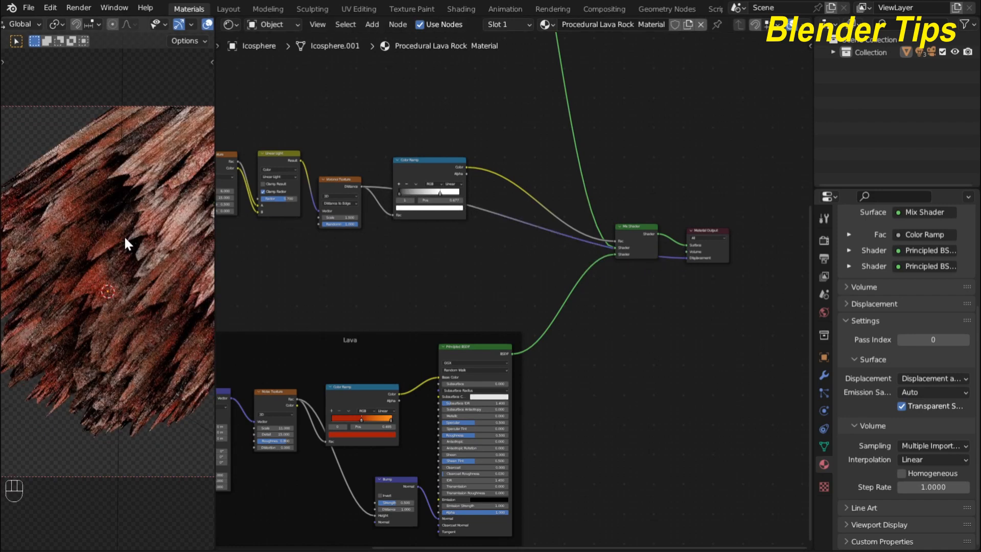
Step: Make room in the node layout by moving the Material Output farther from the Mix Shader and raising the mask Color Ramp
{"action": "scroll", "coordinate": [125, 240], "scroll_direction": "up", "scroll_amount": 1}
{"action": "scroll", "coordinate": [125, 240], "scroll_direction": "down", "scroll_amount": 1}
{"action": "scroll", "coordinate": [464, 239], "scroll_direction": "up", "scroll_amount": 2}
{"action": "scroll", "coordinate": [464, 240], "scroll_direction": "down", "scroll_amount": 1}
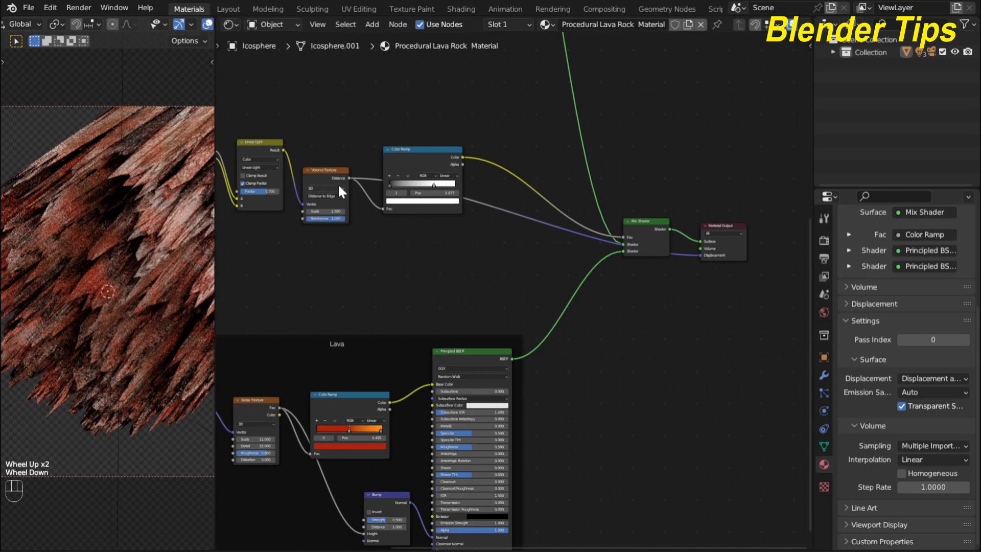
{"action": "left_click", "coordinate": [715, 225]}
{"action": "left_click_drag", "start_coordinate": [738, 223], "coordinate": [745, 224]}
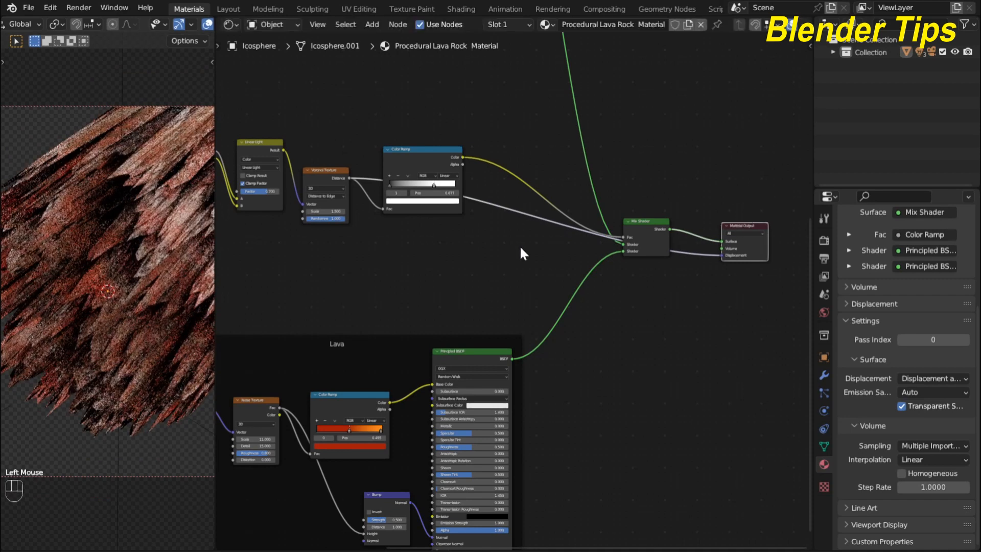
{"action": "left_click_drag", "start_coordinate": [415, 151], "coordinate": [415, 106]}
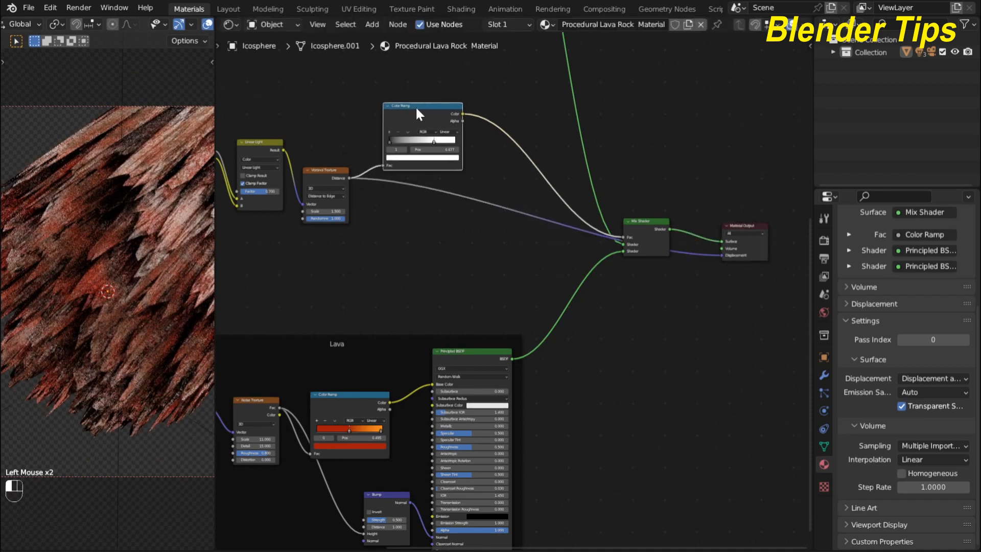
Step: Insert a Displacement node on the link to the Material Output's Displacement and feed the Voronoi Distance into its Height input
{"action": "scroll", "coordinate": [373, 240], "scroll_direction": "up", "scroll_amount": 2}
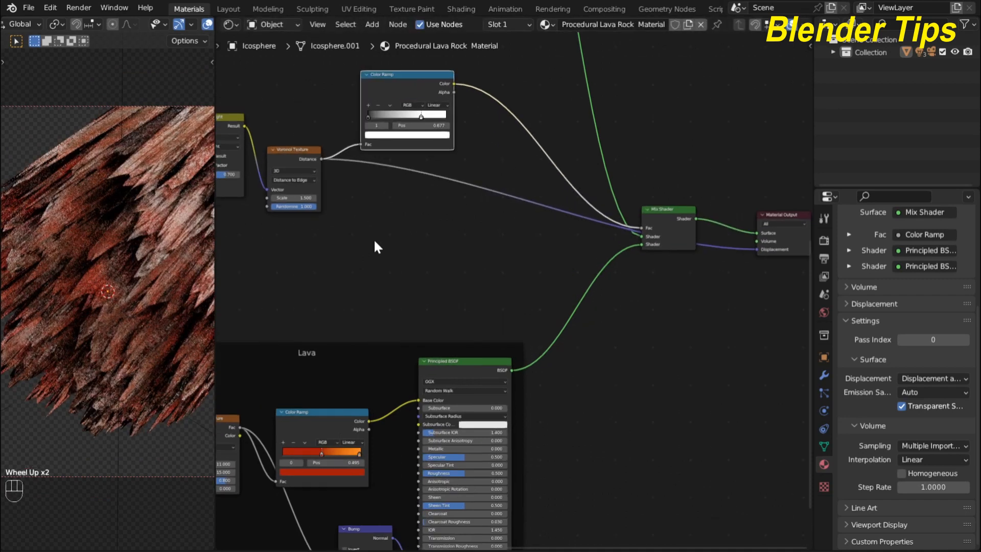
{"action": "scroll", "coordinate": [401, 241], "scroll_direction": "down", "scroll_amount": 1}
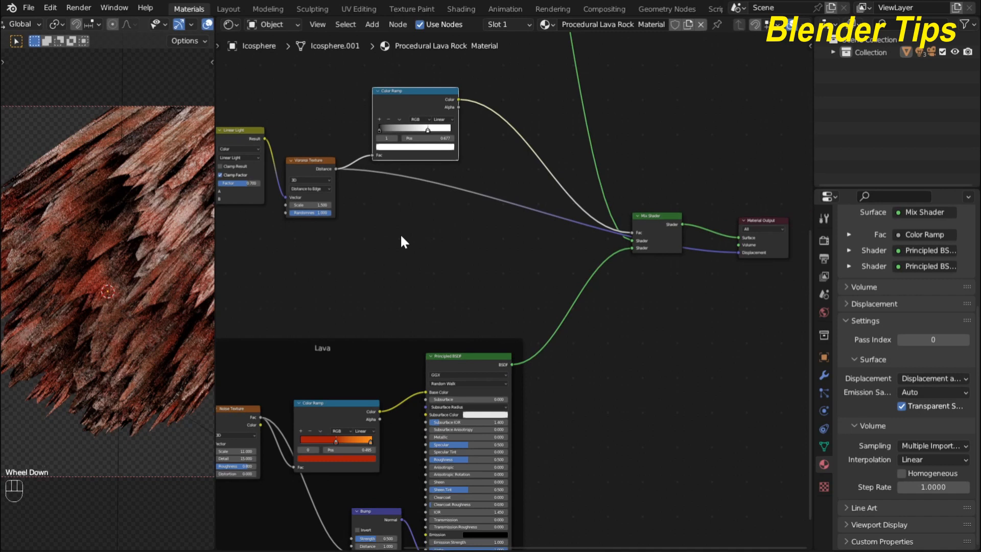
{"action": "key", "text": "shift+a"}
{"action": "left_click", "coordinate": [401, 237]}
{"action": "type", "text": "d"}
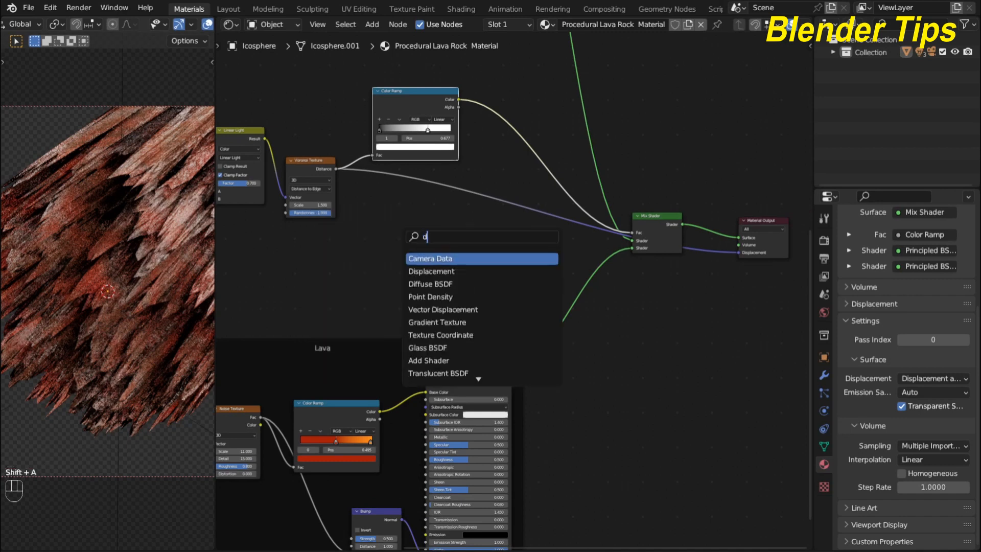
{"action": "key", "text": "Return"}
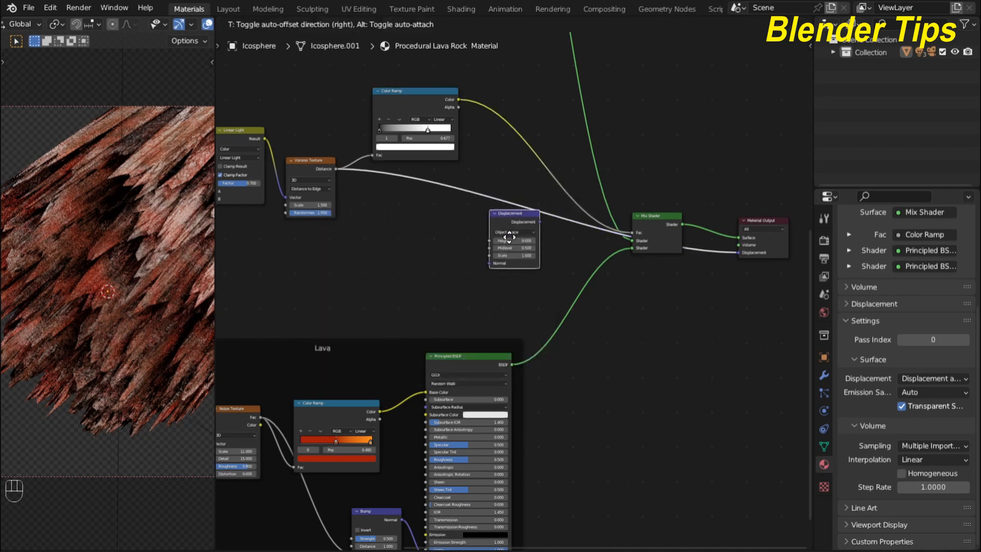
{"action": "left_click", "coordinate": [509, 235]}
{"action": "scroll", "coordinate": [434, 286], "scroll_direction": "up", "scroll_amount": 3}
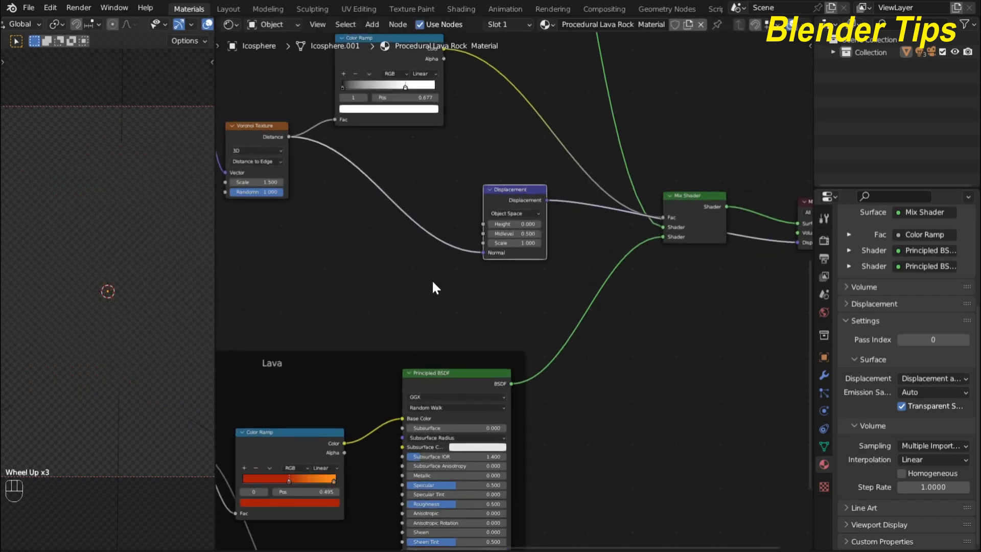
{"action": "left_click_drag", "start_coordinate": [484, 250], "coordinate": [479, 225]}
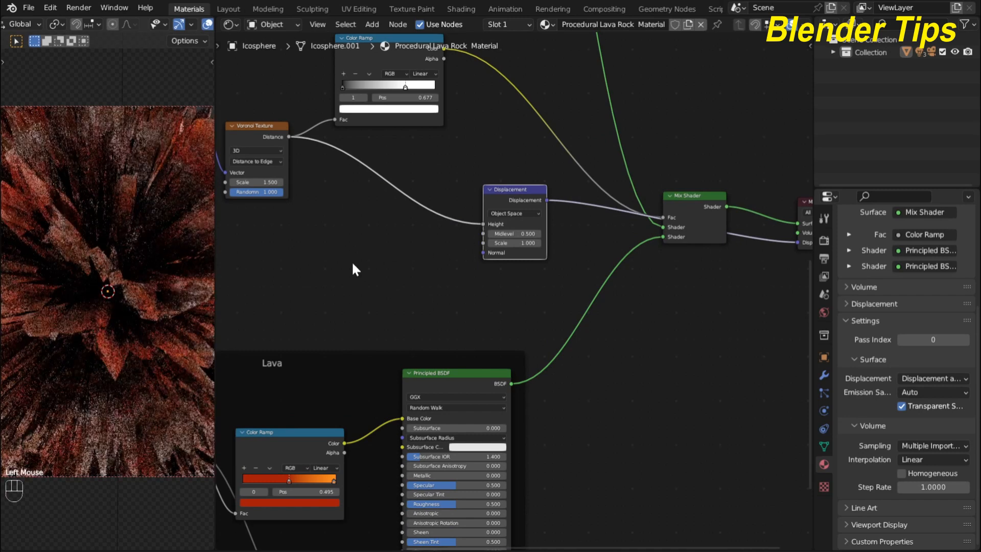
Step: Set the Displacement node's Scale to 0.090
{"action": "scroll", "coordinate": [78, 273], "scroll_direction": "down", "scroll_amount": 3}
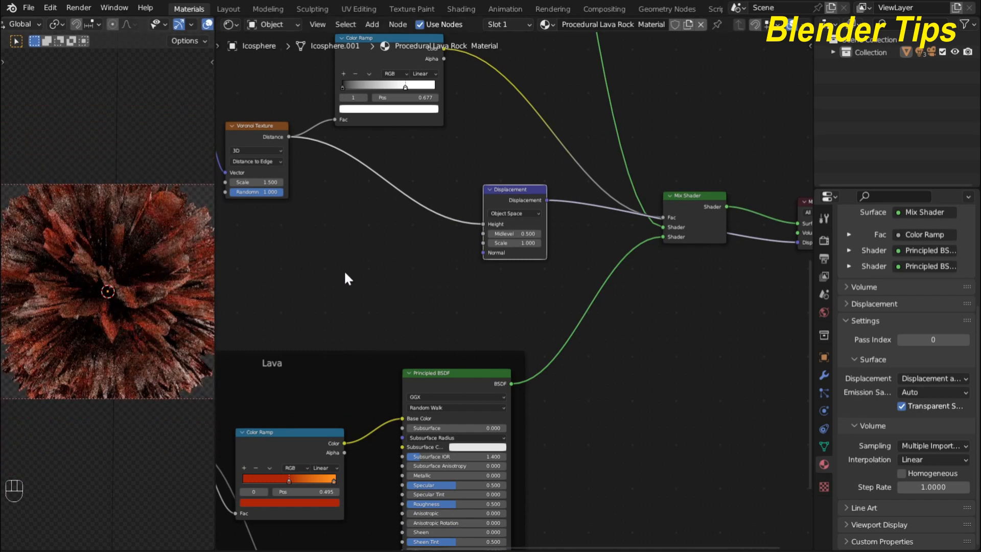
{"action": "scroll", "coordinate": [383, 256], "scroll_direction": "up", "scroll_amount": 3}
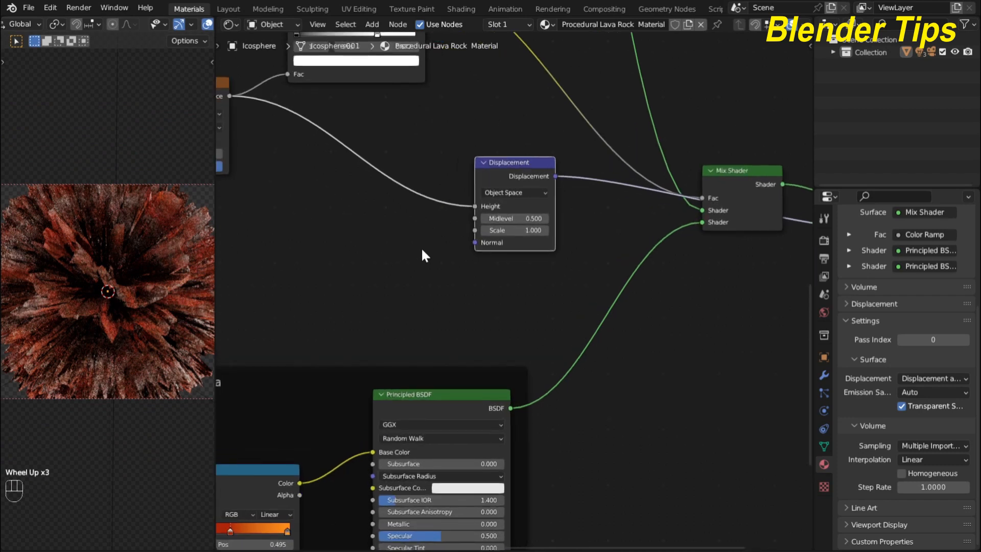
{"action": "left_click_drag", "start_coordinate": [516, 230], "coordinate": [498, 229]}
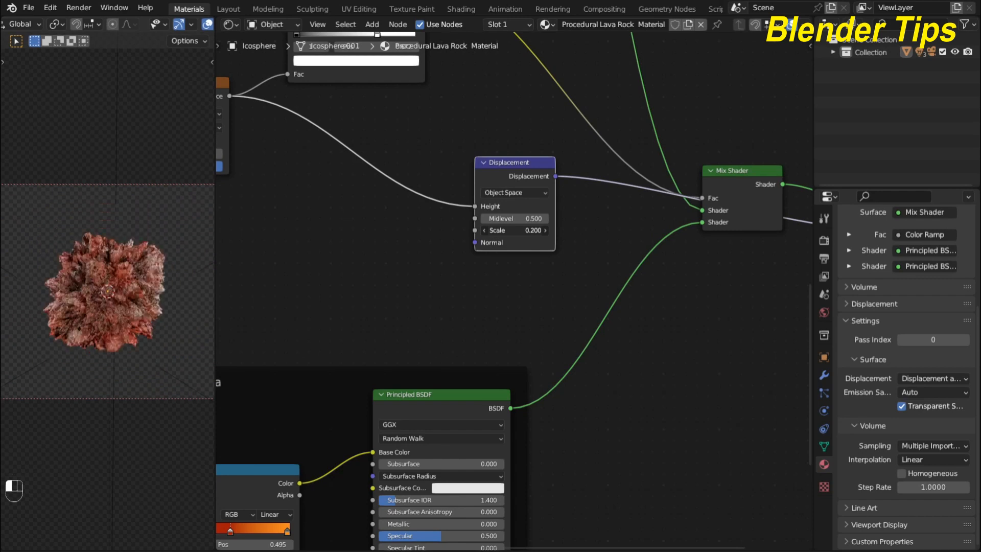
{"action": "left_click", "coordinate": [504, 230]}
{"action": "type", "text": ".090"}
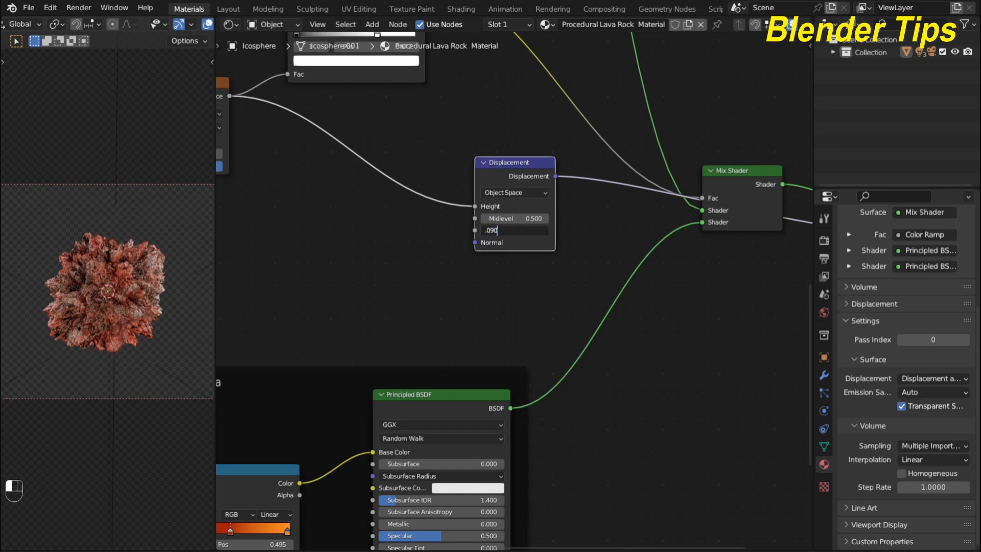
{"action": "key", "text": "Return"}
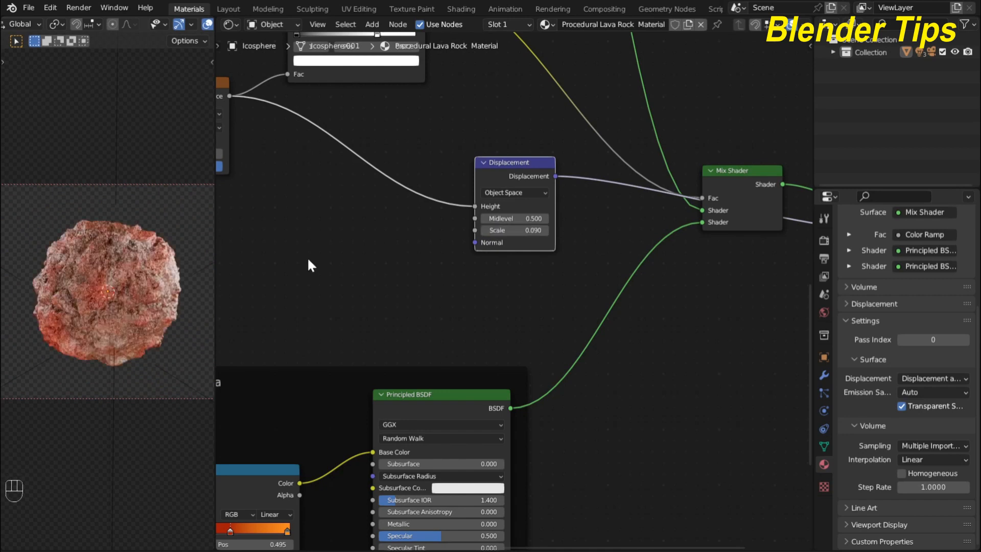
Step: Fine-tune the Displacement node's Scale down to 0.020 while checking the sphere's surface
{"action": "scroll", "coordinate": [151, 267], "scroll_direction": "up", "scroll_amount": 3}
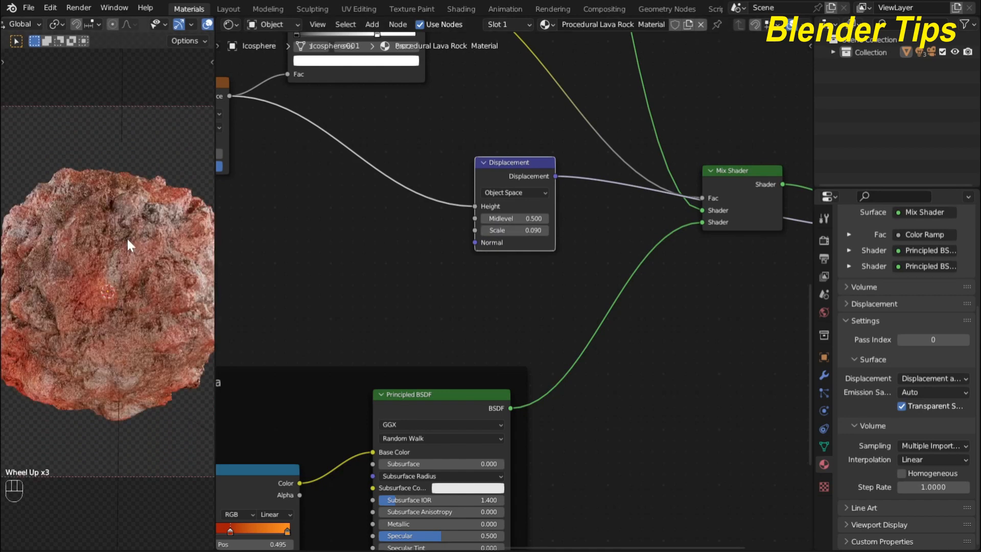
{"action": "left_click", "coordinate": [523, 230], "text": "shift"}
{"action": "left_click_drag", "start_coordinate": [524, 230], "coordinate": [492, 231], "text": "shift"}
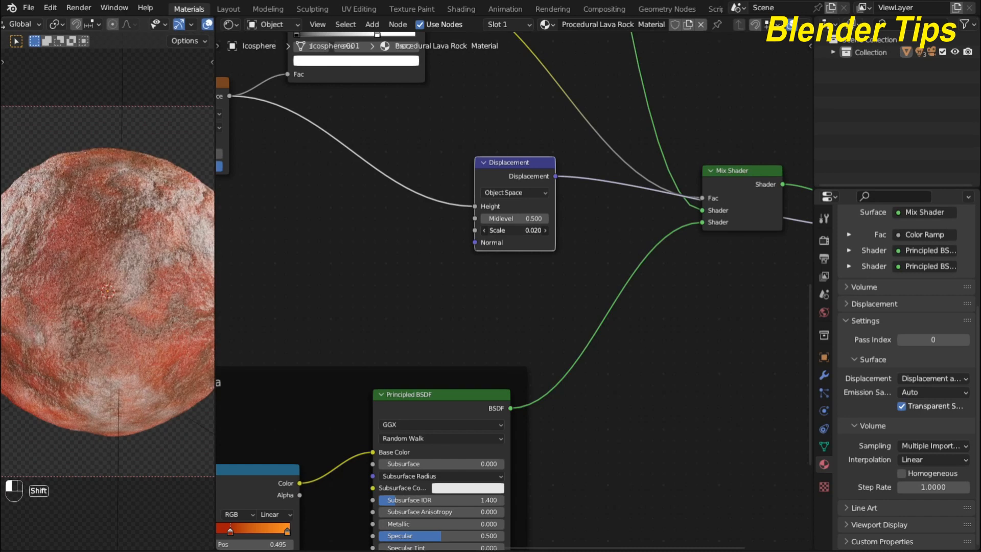
{"action": "scroll", "coordinate": [122, 287], "scroll_direction": "down", "scroll_amount": 2}
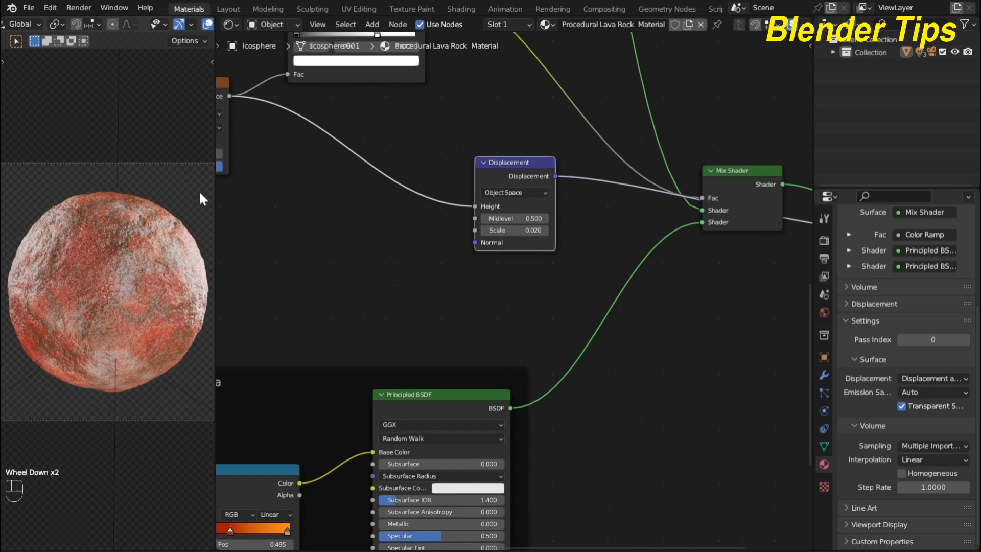
Step: Move the Displacement node closer to the Voronoi Texture, beneath the mask Color Ramp
{"action": "scroll", "coordinate": [329, 236], "scroll_direction": "down", "scroll_amount": 9}
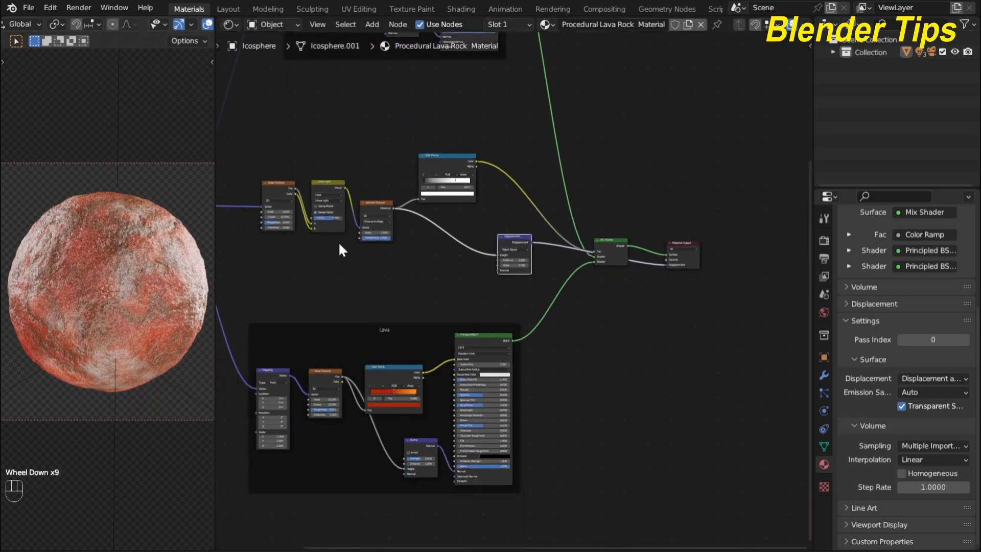
{"action": "middle_click_drag", "start_coordinate": [339, 248], "coordinate": [406, 265]}
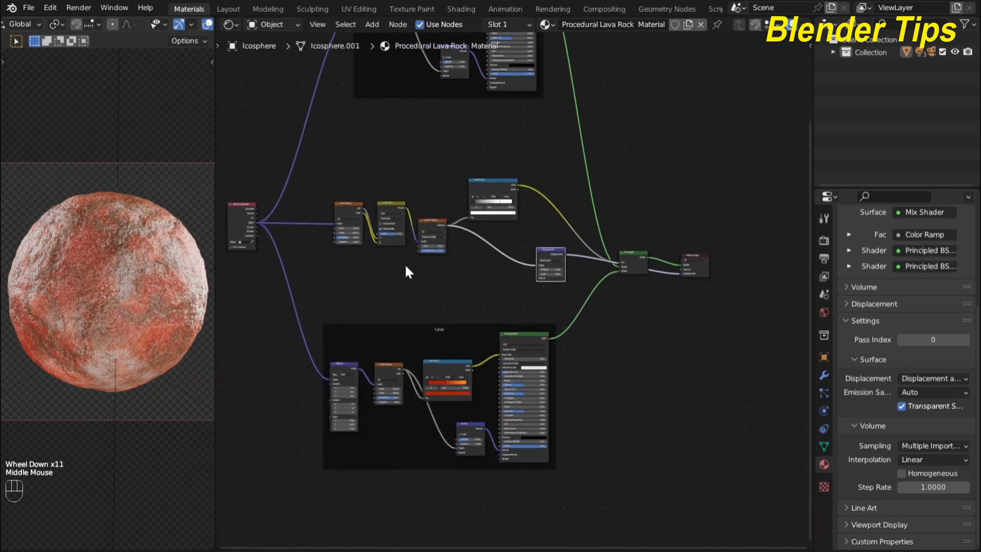
{"action": "left_click_drag", "start_coordinate": [541, 261], "coordinate": [496, 269]}
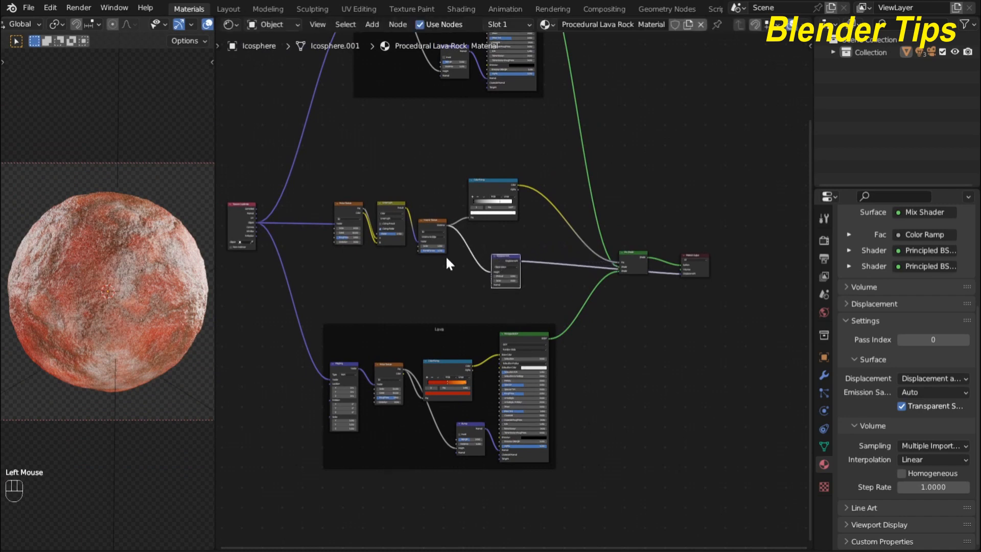
Step: Group the Noise Texture, Linear Light, Voronoi Texture, mask Color Ramp and Displacement nodes in a frame labelled "Control"
{"action": "left_click_drag", "start_coordinate": [313, 160], "coordinate": [557, 301]}
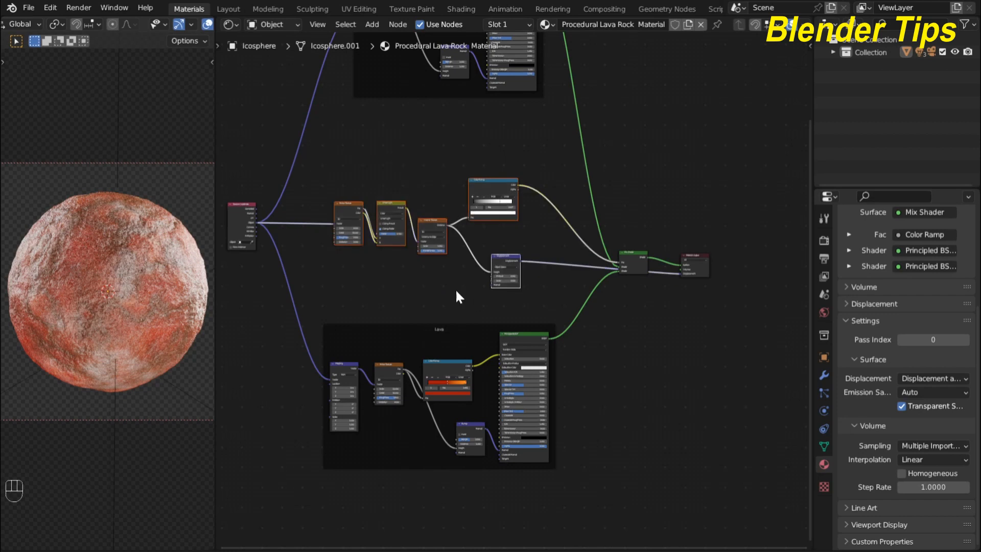
{"action": "key", "text": "ctrl"}
{"action": "key", "text": "ctrl+j"}
{"action": "scroll", "coordinate": [446, 226], "scroll_direction": "up", "scroll_amount": 2}
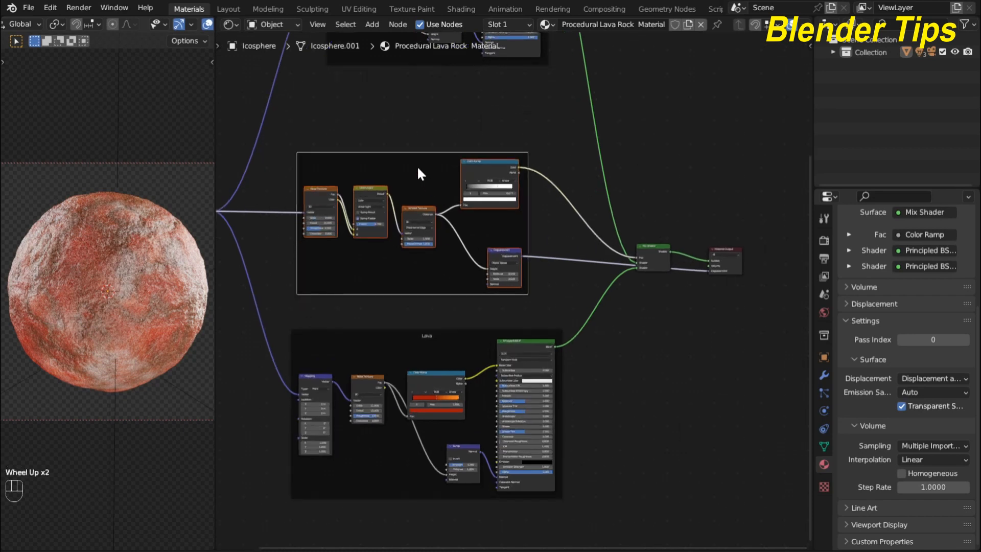
{"action": "key", "text": "F2"}
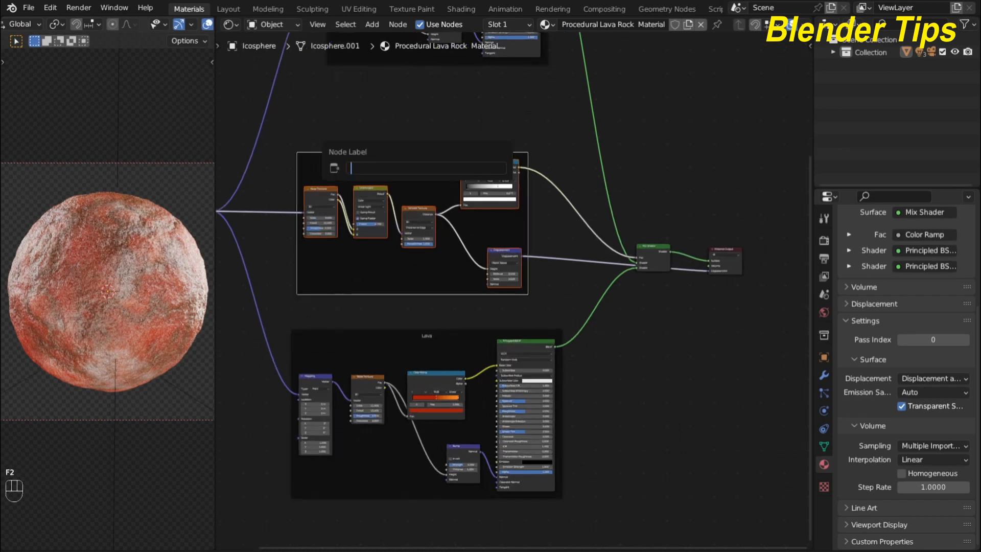
{"action": "type", "text": "Control"}
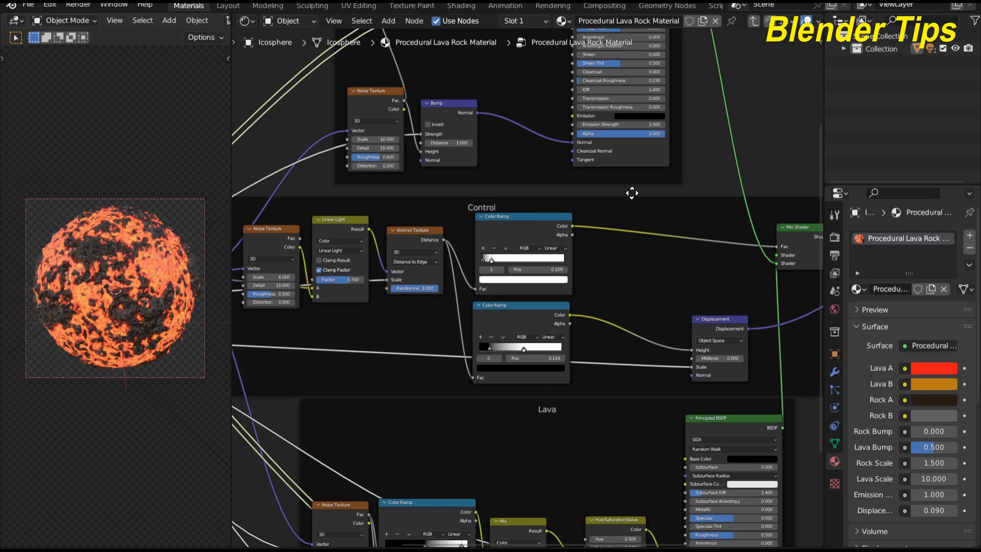
Step: Render the scene with the finished lava rock material and view the whole sphere in the enlarged render window
{"action": "scroll", "coordinate": [590, 241], "scroll_direction": "up", "scroll_amount": 1}
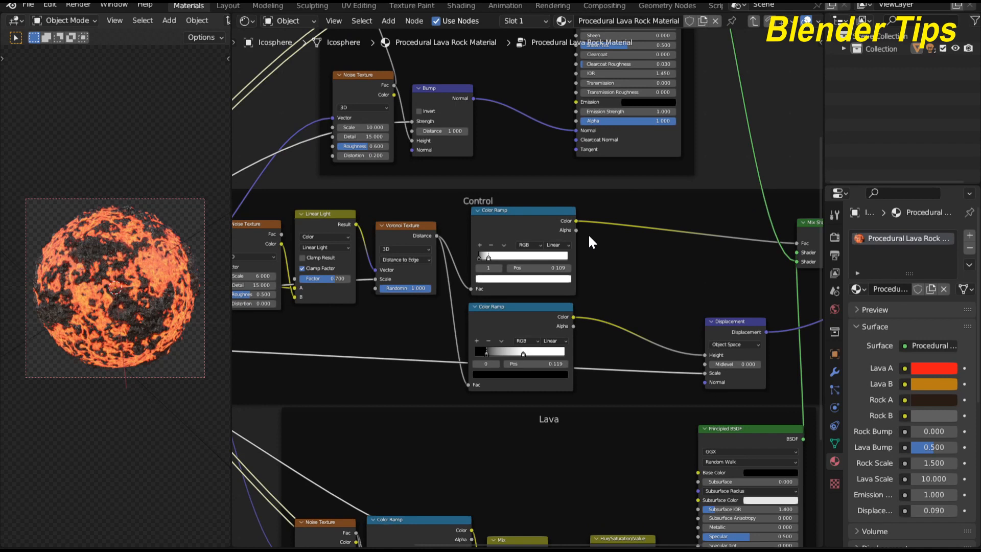
{"action": "key", "text": "F12"}
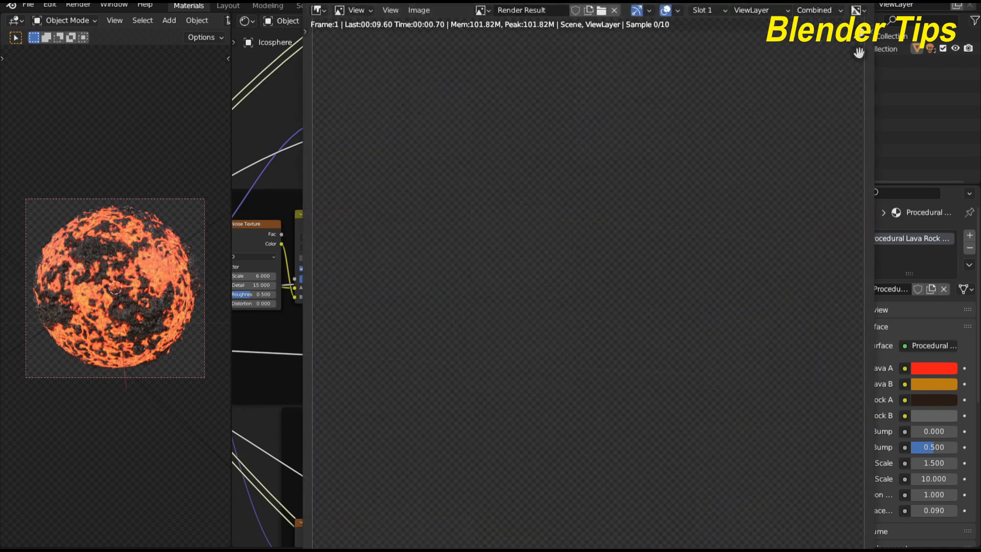
{"action": "left_click", "coordinate": [838, 1]}
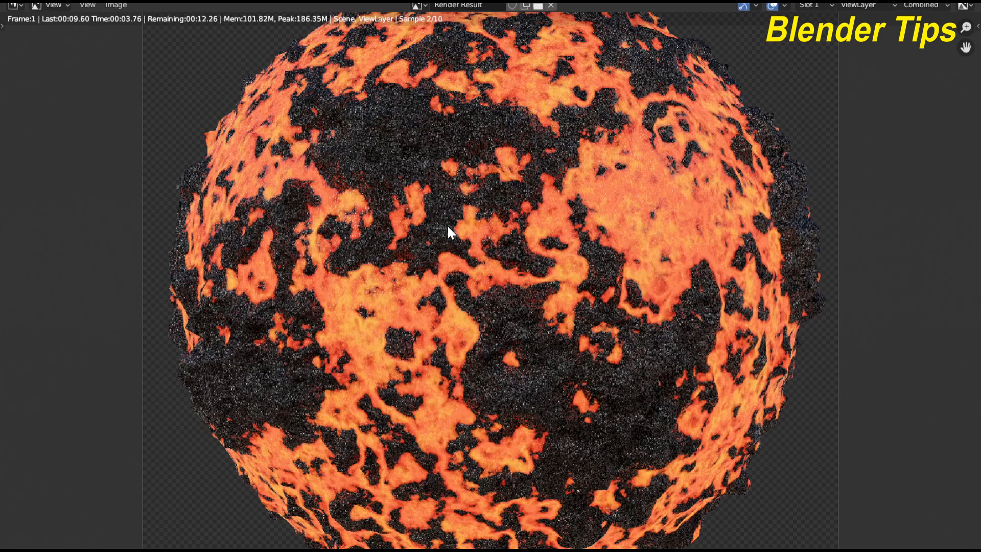
{"action": "scroll", "coordinate": [446, 225], "scroll_direction": "down", "scroll_amount": 2}
{"action": "scroll", "coordinate": [448, 226], "scroll_direction": "up", "scroll_amount": 1}
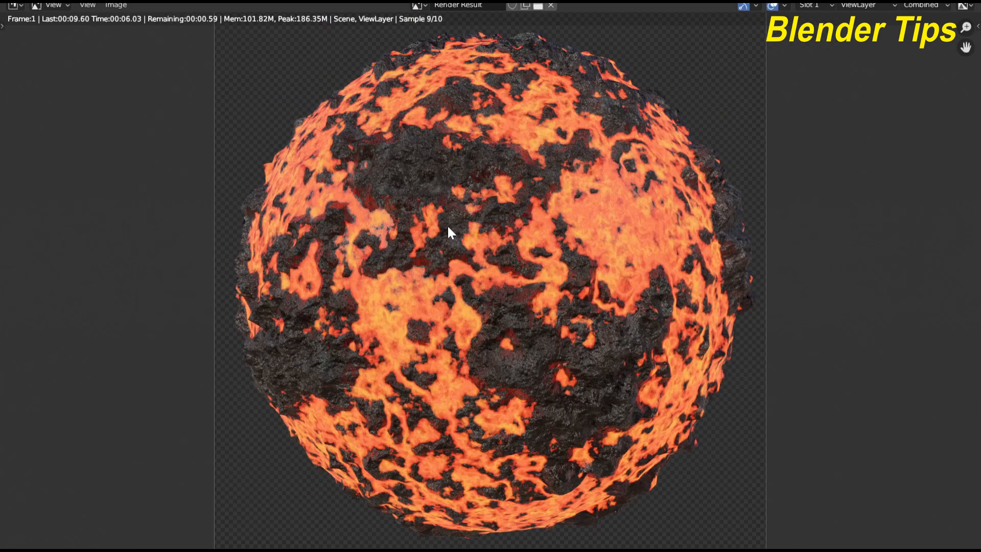
{"action": "scroll", "coordinate": [447, 226], "scroll_direction": "down", "scroll_amount": 1}
{"action": "scroll", "coordinate": [448, 227], "scroll_direction": "up", "scroll_amount": 1}
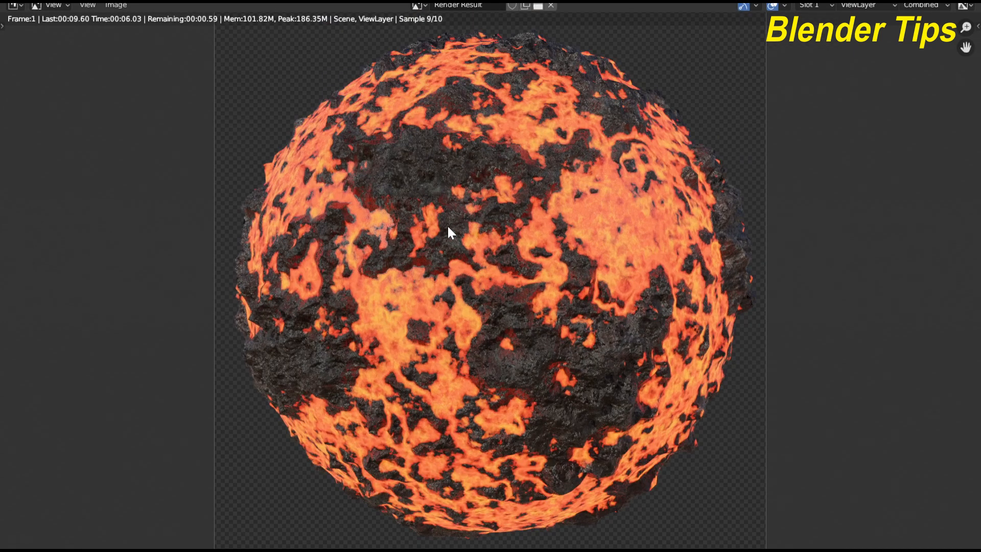